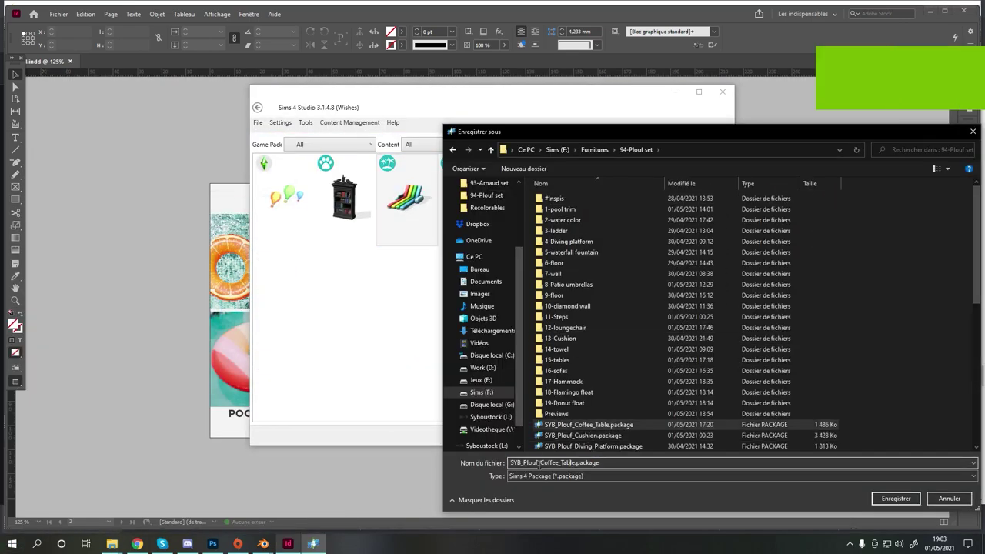
Open the donut float package and export its mesh as the Blender file Donut float.blend.
{"action": "key", "text": "Return"}
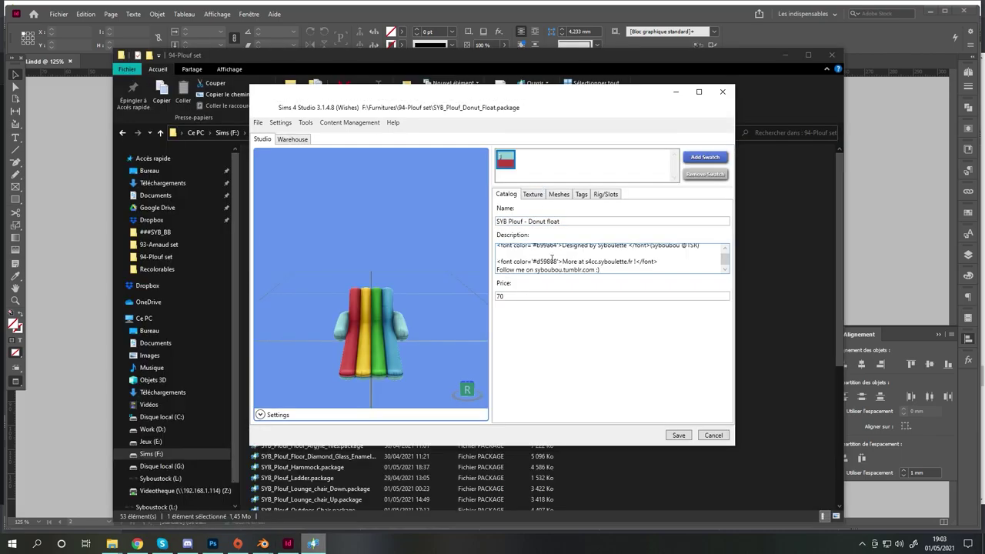
{"action": "left_click", "coordinate": [558, 194]}
{"action": "left_click", "coordinate": [585, 238]}
{"action": "type", "text": "Donut float"}
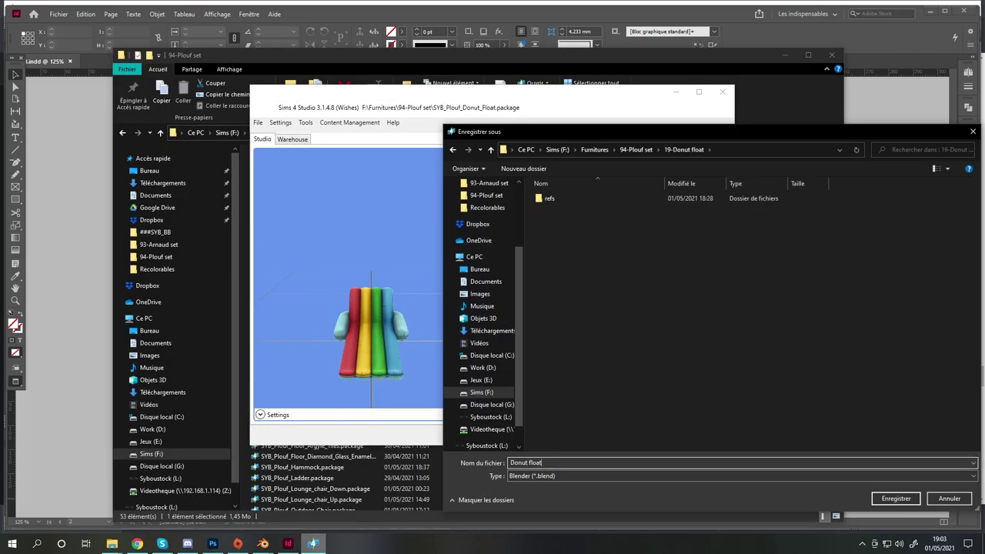
{"action": "key", "text": "Return"}
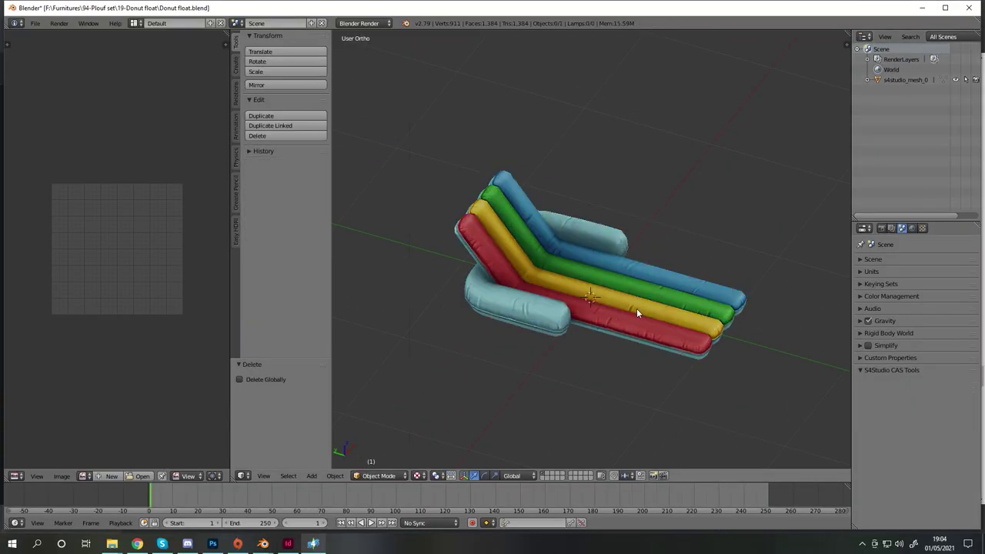
Add a torus mesh around the donut float.
{"action": "key", "text": "shift+a"}
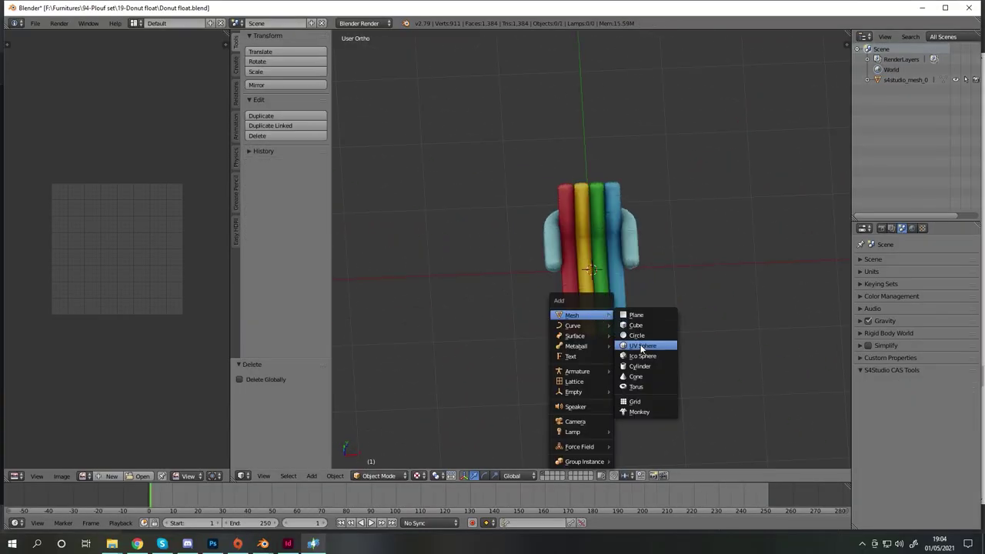
{"action": "left_click", "coordinate": [636, 386]}
{"action": "middle_click_drag", "start_coordinate": [620, 331], "coordinate": [487, 411]}
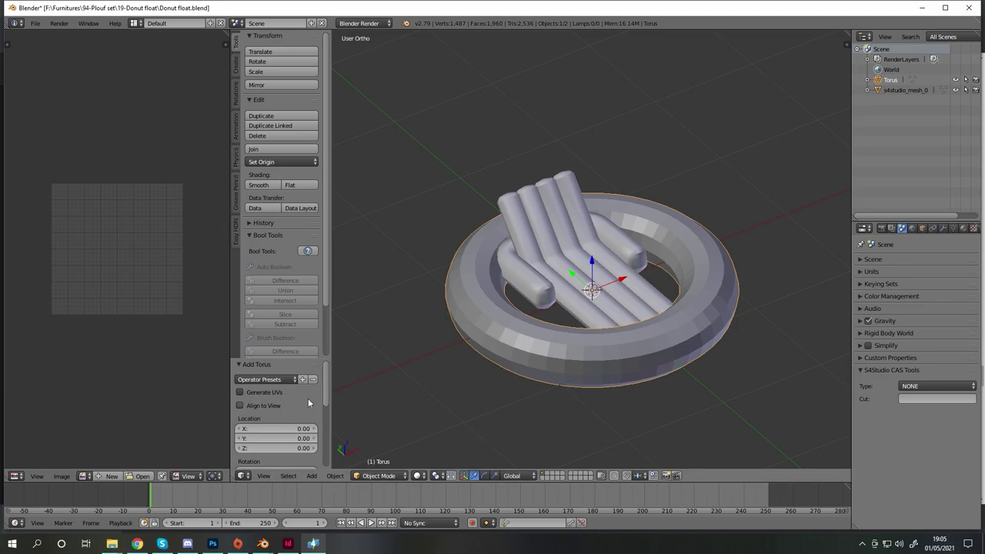
{"action": "scroll", "coordinate": [302, 427], "scroll_direction": "down", "scroll_amount": 2}
{"action": "scroll", "coordinate": [288, 395], "scroll_direction": "down", "scroll_amount": 2}
{"action": "mouse_move", "coordinate": [289, 414]}
{"action": "left_mouse_down"}
{"action": "mouse_move", "coordinate": [269, 437]}
{"action": "mouse_move", "coordinate": [296, 460]}
{"action": "left_mouse_up"}
{"action": "scroll", "coordinate": [288, 416], "scroll_direction": "down", "scroll_amount": 1}
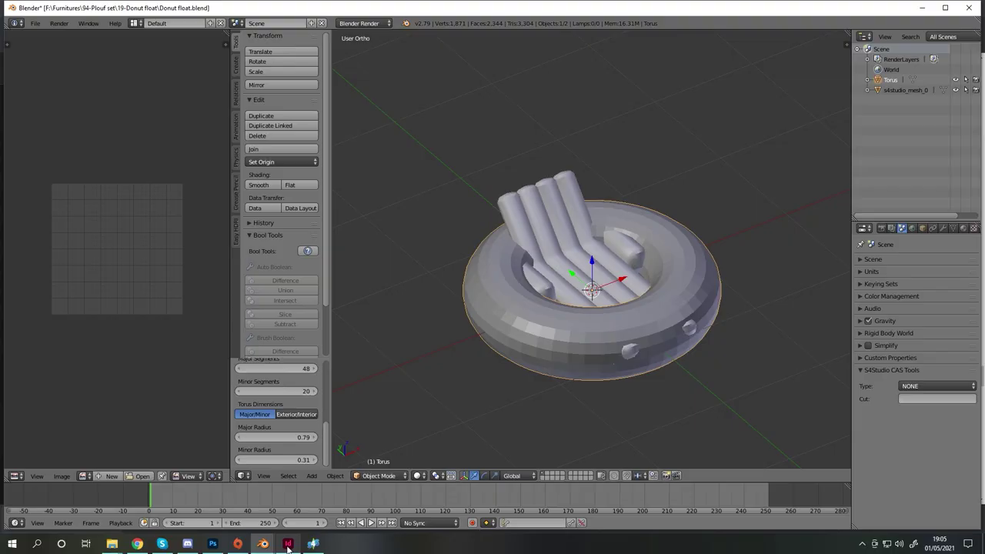
Load the donut picture as a background reference image.
{"action": "key", "text": "n"}
{"action": "left_click", "coordinate": [798, 407]}
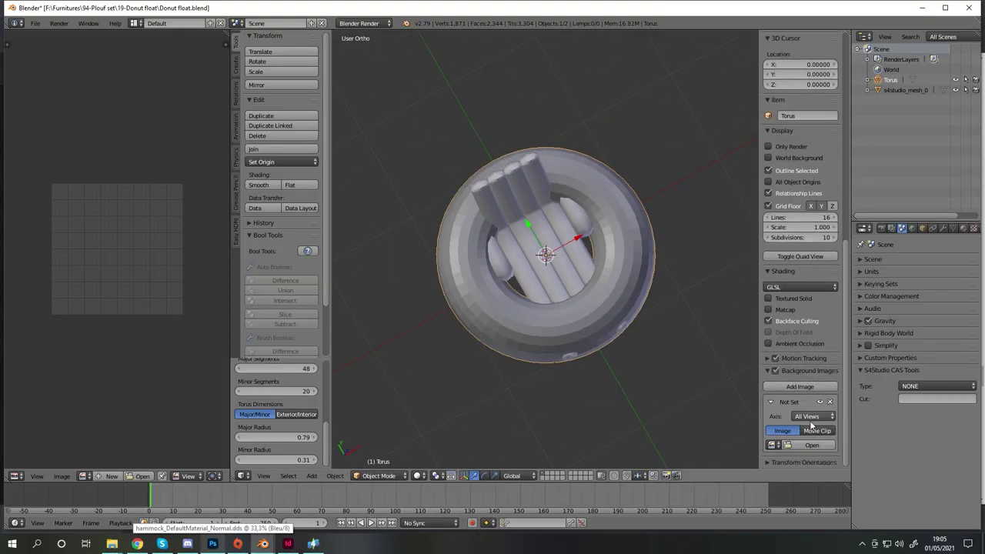
{"action": "left_click", "coordinate": [801, 419]}
{"action": "double_click", "coordinate": [562, 111]}
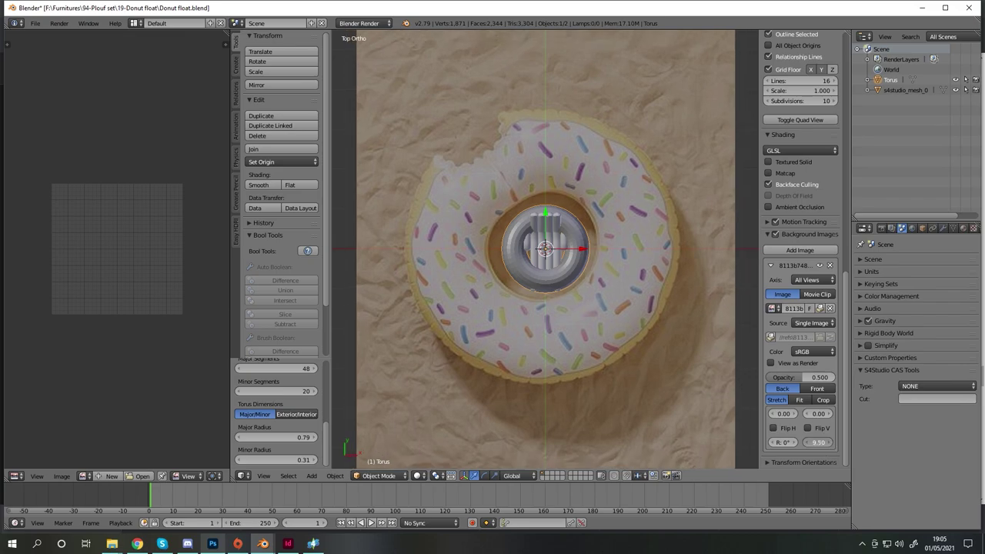
{"action": "scroll", "coordinate": [579, 336], "scroll_direction": "up", "scroll_amount": 3}
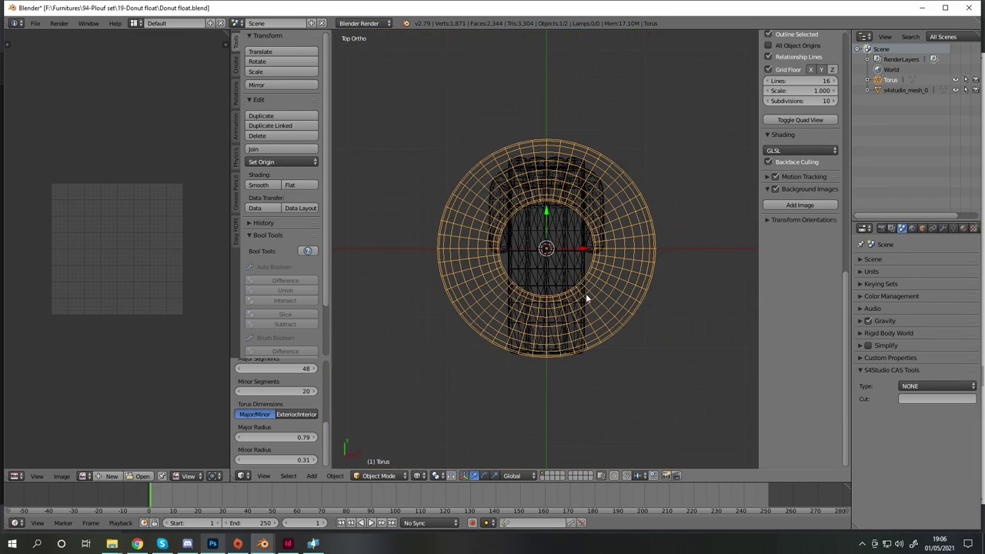
Scale the torus up to fit the float, checking it from side and top views.
{"action": "key", "text": "z"}
{"action": "middle_click_drag", "start_coordinate": [585, 293], "coordinate": [573, 334]}
{"action": "left_click", "coordinate": [257, 185]}
{"action": "key", "text": "KP_3"}
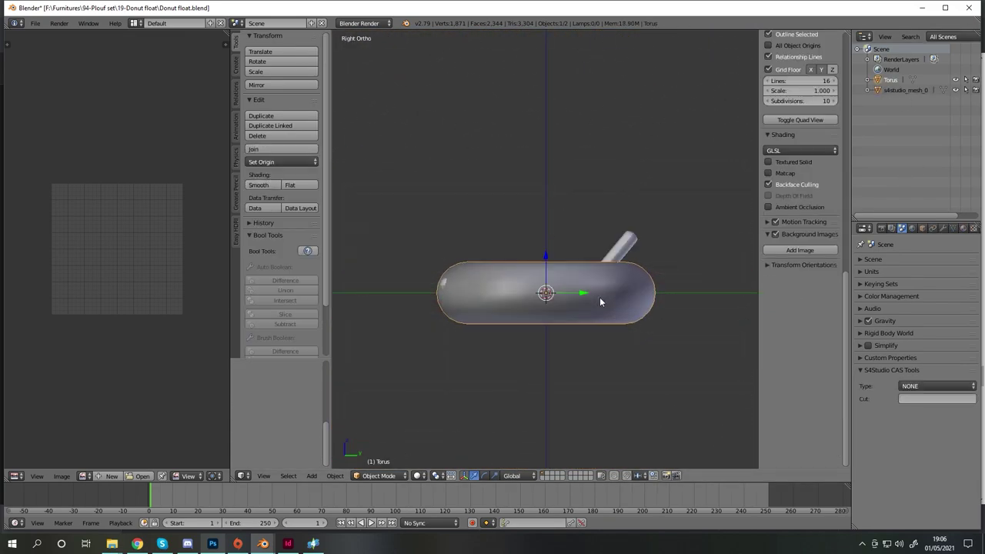
{"action": "key", "text": "s"}
{"action": "left_click", "coordinate": [443, 267]}
{"action": "middle_click_drag", "start_coordinate": [444, 271], "coordinate": [644, 316]}
{"action": "key", "text": "KP_7"}
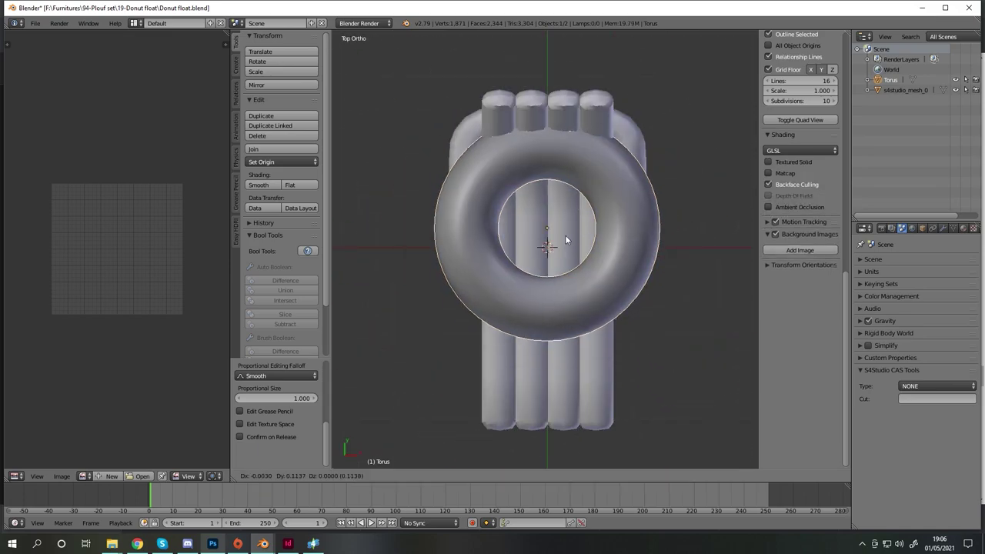
{"action": "mouse_move", "coordinate": [567, 215]}
{"action": "middle_mouse_down"}
{"action": "mouse_move", "coordinate": [613, 198]}
{"action": "mouse_move", "coordinate": [632, 255]}
{"action": "mouse_move", "coordinate": [572, 333]}
{"action": "middle_mouse_up"}
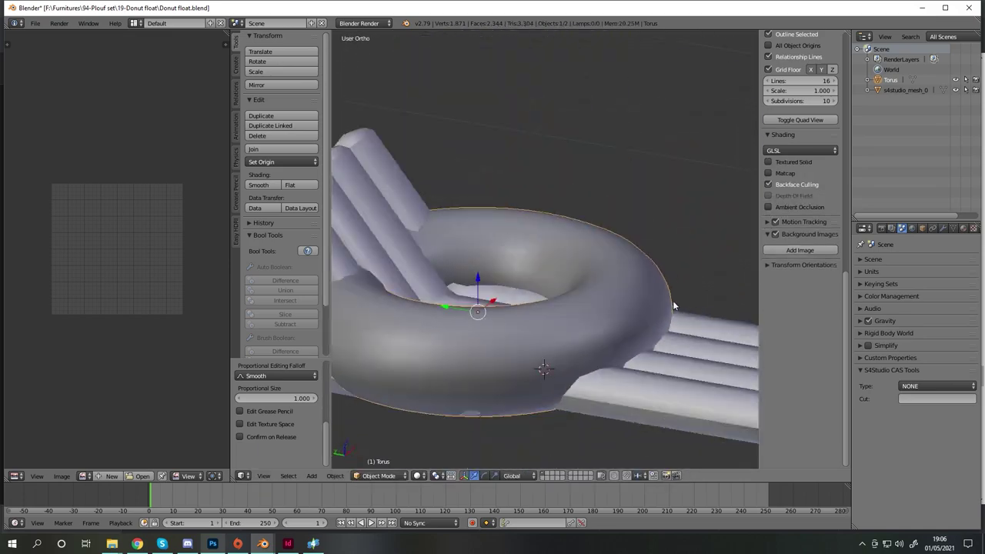
Delete the original float mesh so only the torus remains.
{"action": "key", "text": "z"}
{"action": "right_click", "coordinate": [573, 334]}
{"action": "key", "text": "Delete"}
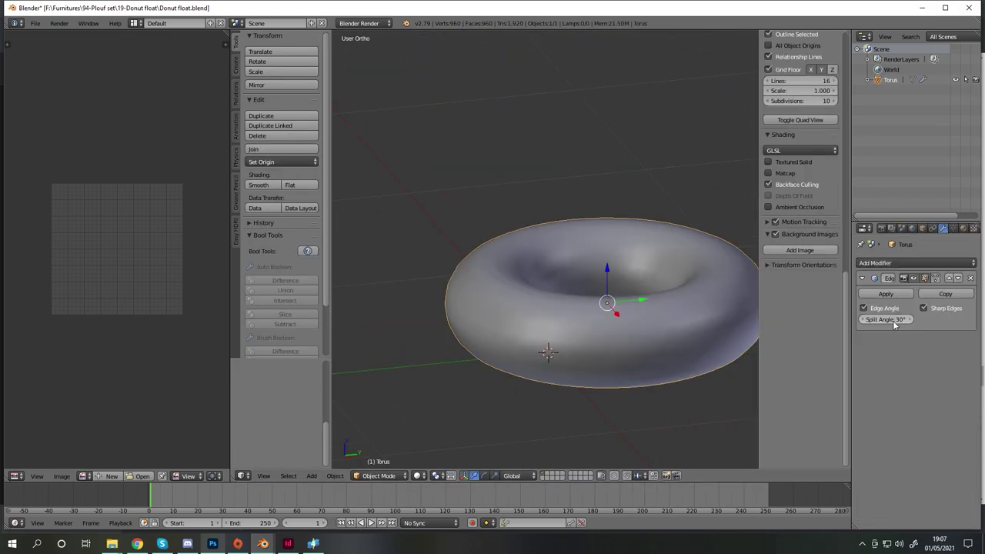
UV-unwrap the torus and pack its islands to fill the UV grid.
{"action": "key", "text": "Tab"}
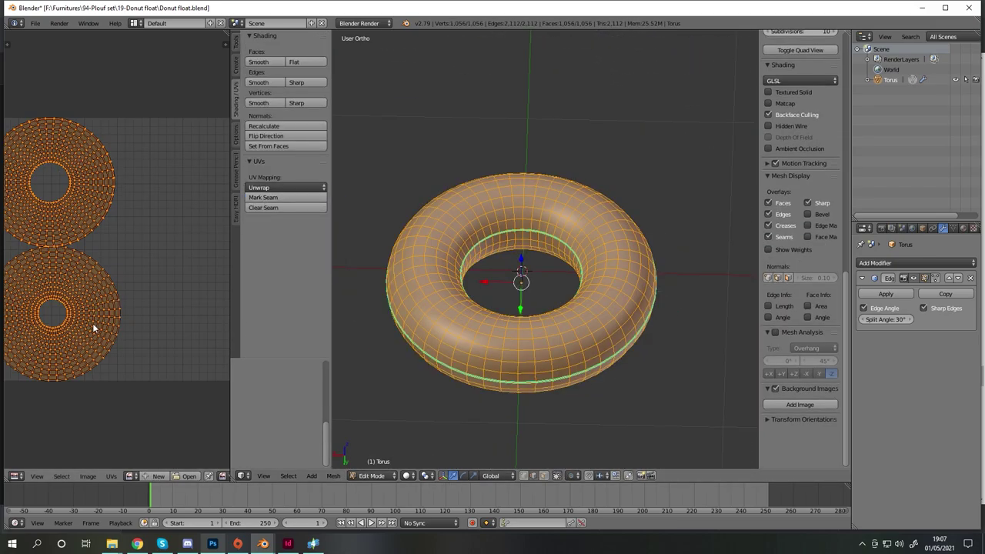
{"action": "key", "text": "e"}
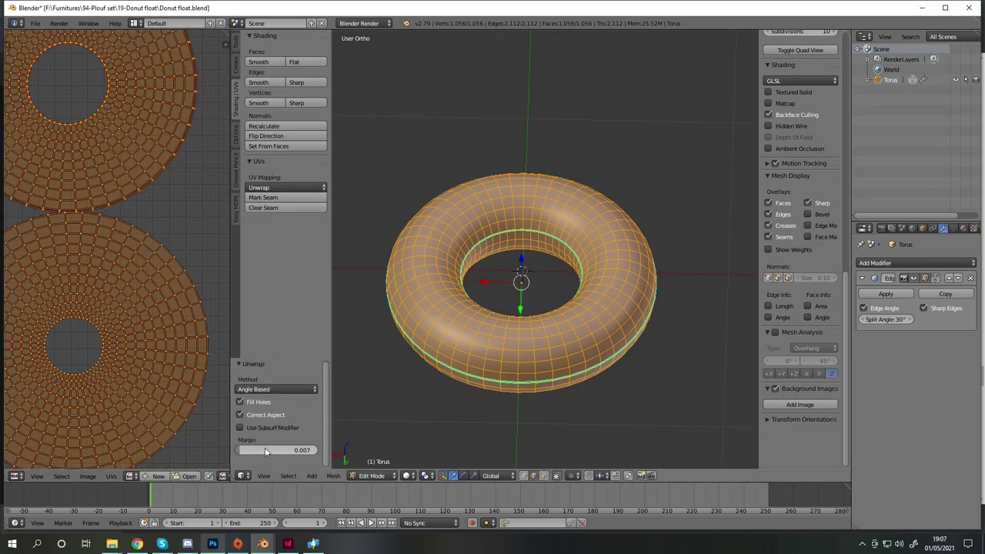
{"action": "scroll", "coordinate": [145, 279], "scroll_direction": "down", "scroll_amount": 3}
{"action": "key", "text": "g"}
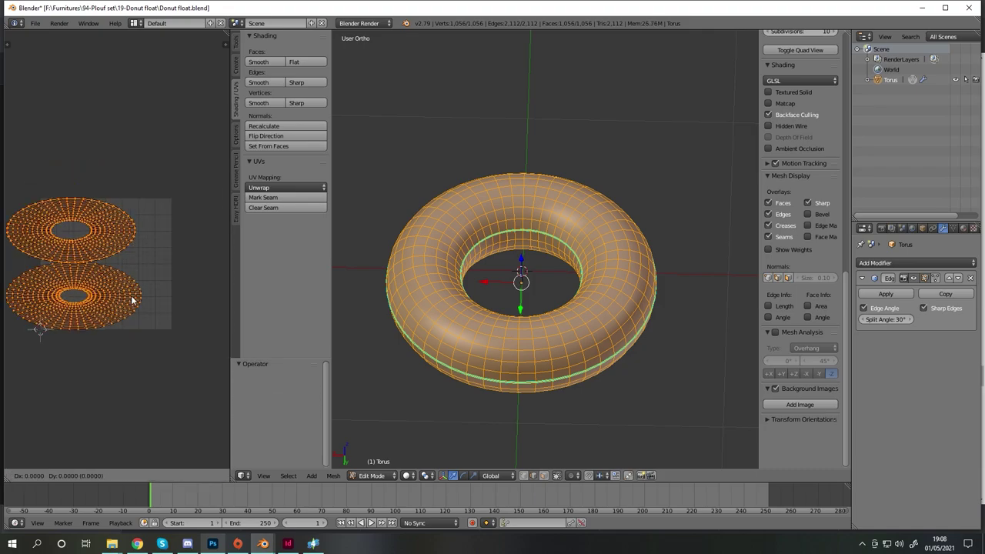
{"action": "left_click", "coordinate": [132, 300]}
{"action": "key", "text": "ctrl+p"}
{"action": "left_click", "coordinate": [240, 379]}
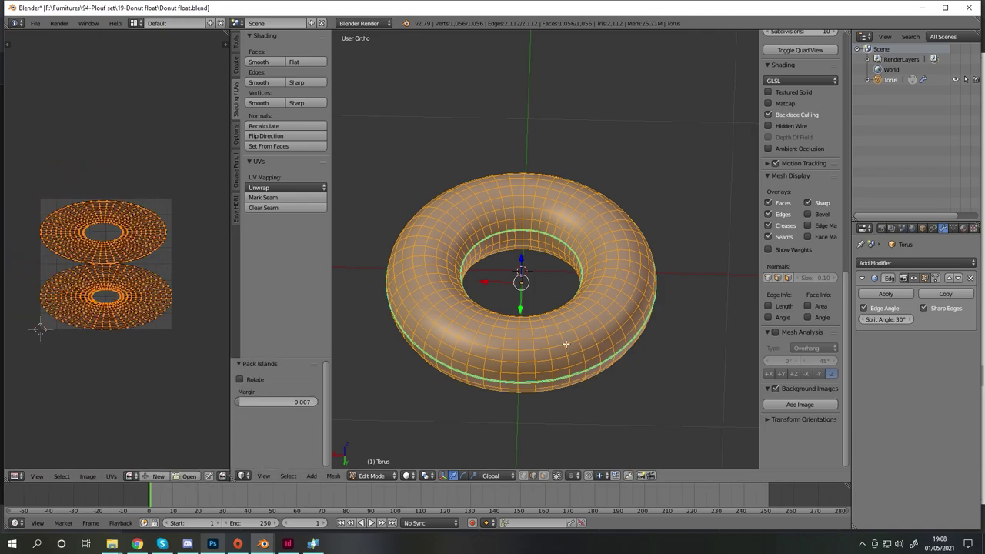
Save the blend file, export the torus as a Wavefront OBJ, and launch Substance Painter.
{"action": "key", "text": "Tab"}
{"action": "left_click", "coordinate": [35, 24]}
{"action": "left_click", "coordinate": [46, 117]}
{"action": "key", "text": "Return"}
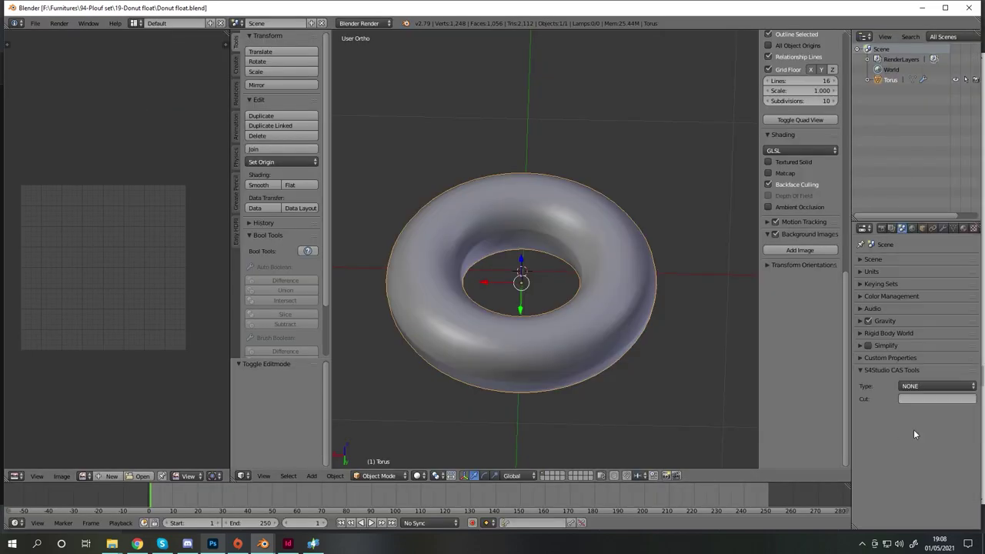
{"action": "left_click", "coordinate": [35, 23]}
{"action": "mouse_move", "coordinate": [51, 229]}
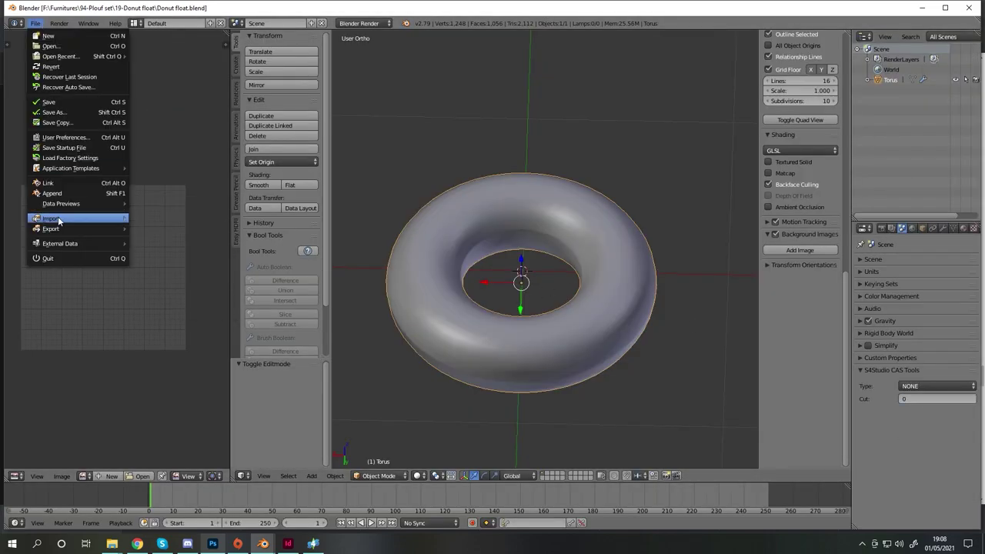
{"action": "left_click", "coordinate": [162, 292]}
{"action": "left_click", "coordinate": [955, 50]}
{"action": "key", "text": "super"}
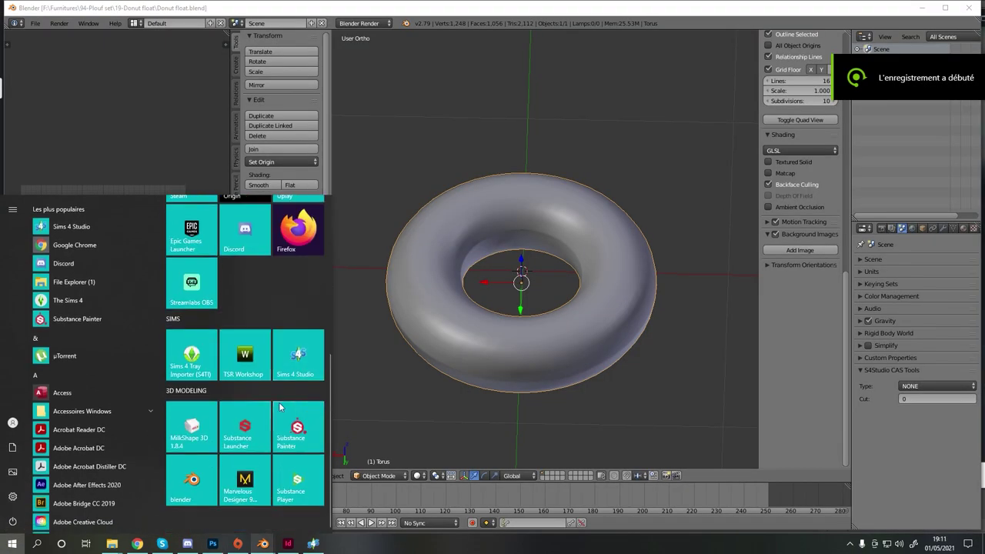
{"action": "left_click", "coordinate": [278, 402]}
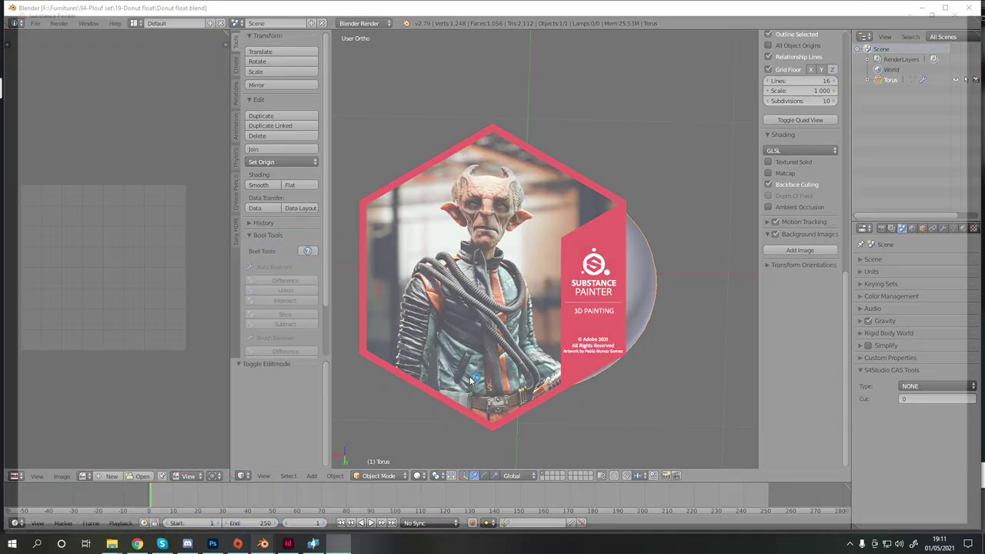
Create a new Substance Painter project from the donut OBJ mesh.
{"action": "left_click", "coordinate": [9, 17]}
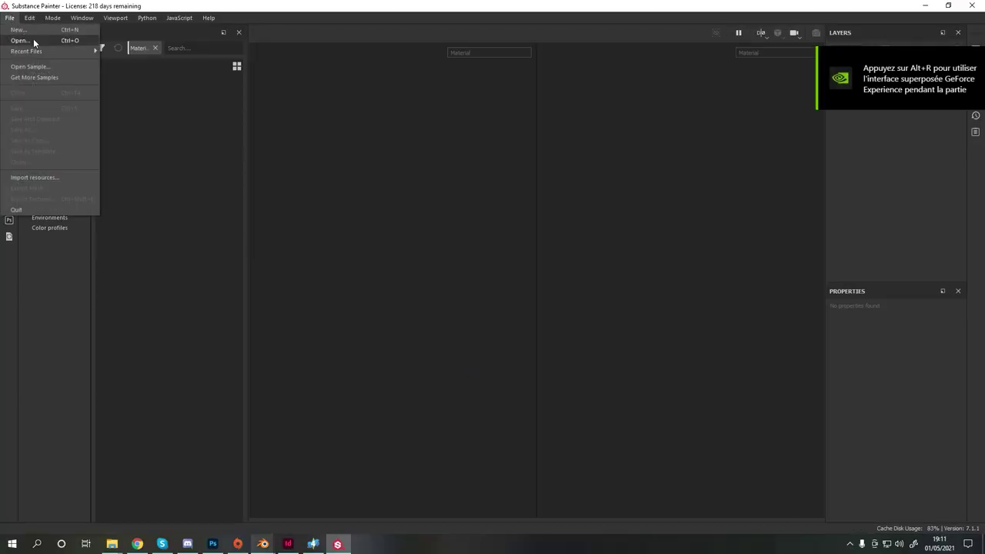
{"action": "left_click", "coordinate": [33, 30]}
{"action": "key", "text": "Return"}
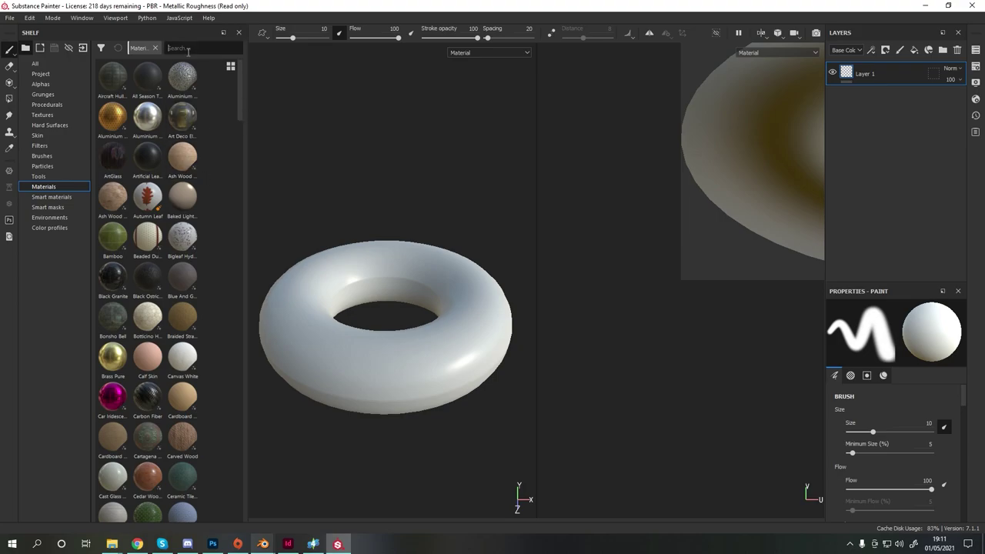
Apply the Plastic PVC material to the donut with base colour dd1d94.
{"action": "type", "text": "plas"}
{"action": "left_click_drag", "start_coordinate": [318, 277], "coordinate": [319, 279]}
{"action": "scroll", "coordinate": [888, 410], "scroll_direction": "down", "scroll_amount": 2}
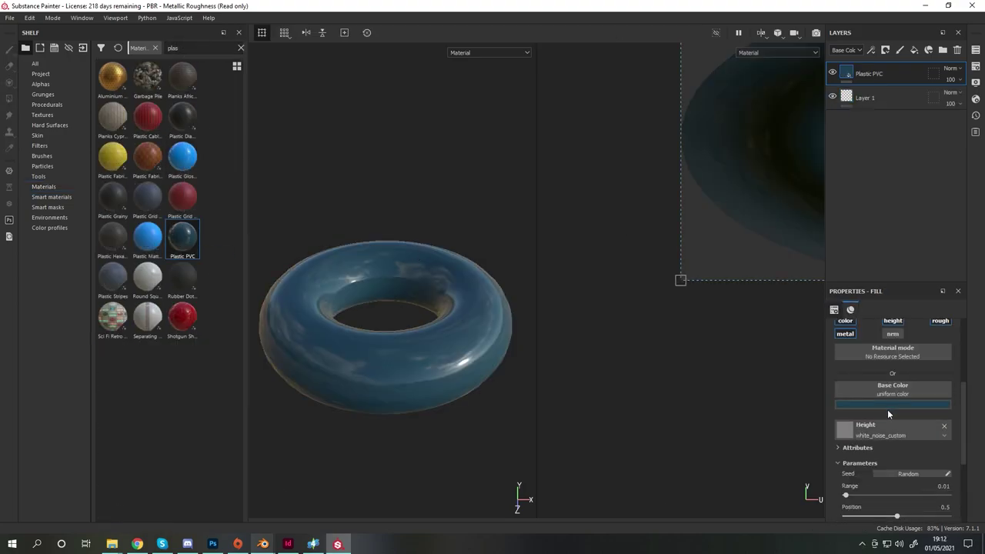
{"action": "left_click", "coordinate": [893, 405]}
{"action": "left_click", "coordinate": [899, 448]}
{"action": "left_click", "coordinate": [893, 404]}
{"action": "left_click", "coordinate": [910, 436]}
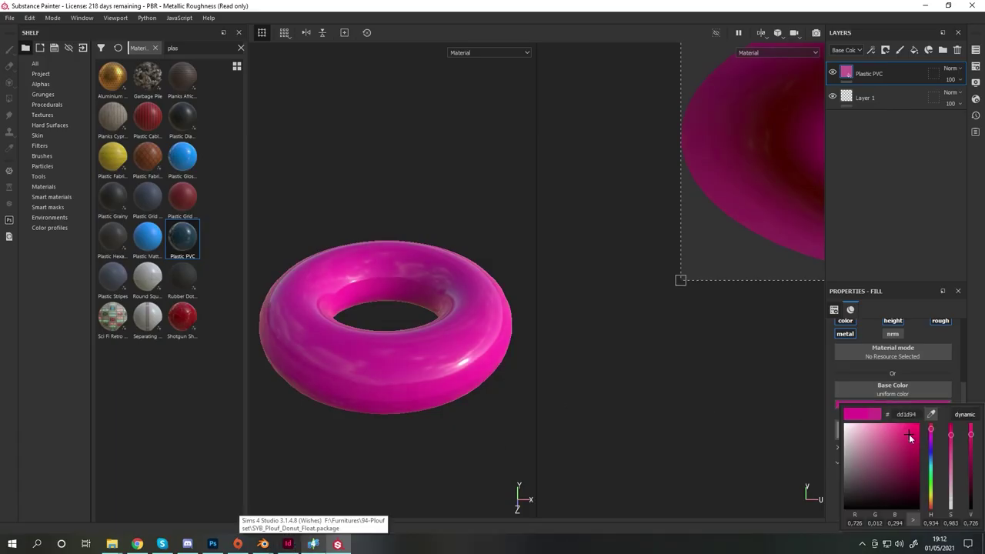
Lower the Plastic PVC roughness for a glossier pink finish.
{"action": "scroll", "coordinate": [860, 429], "scroll_direction": "down", "scroll_amount": 5}
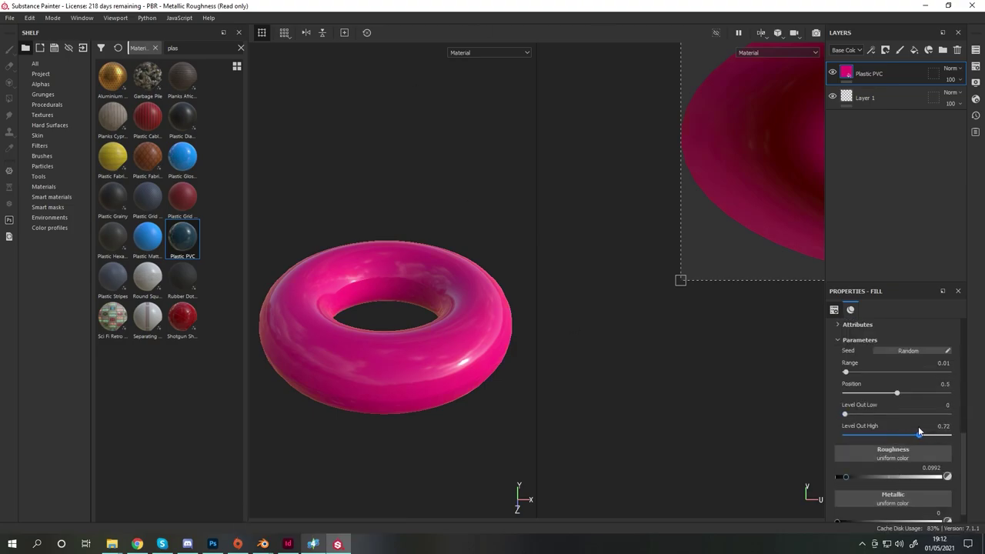
{"action": "left_click_drag", "start_coordinate": [853, 481], "coordinate": [845, 479]}
{"action": "scroll", "coordinate": [845, 478], "scroll_direction": "down", "scroll_amount": 1}
{"action": "scroll", "coordinate": [453, 381], "scroll_direction": "up", "scroll_amount": 3}
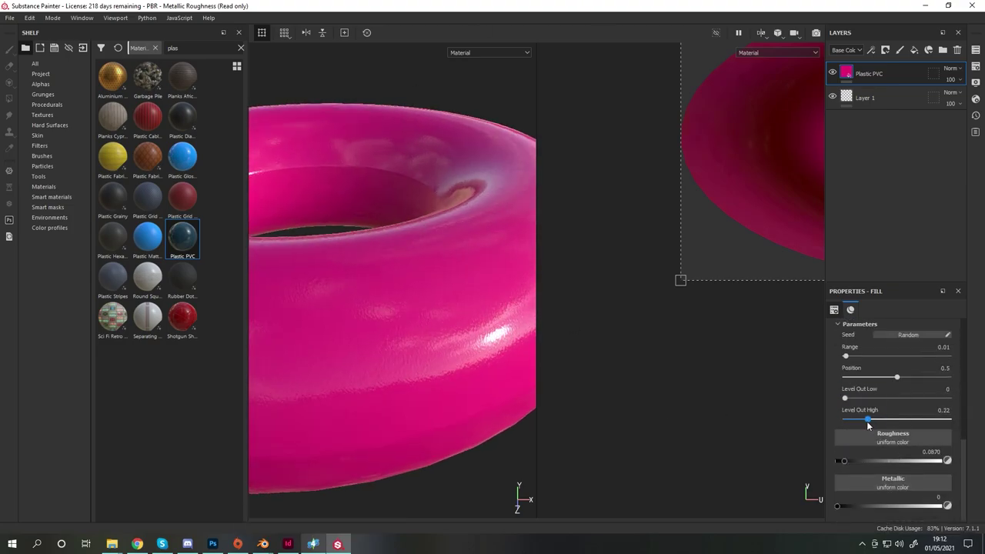
{"action": "scroll", "coordinate": [392, 352], "scroll_direction": "down", "scroll_amount": 3}
{"action": "scroll", "coordinate": [414, 347], "scroll_direction": "down", "scroll_amount": 3}
Move the paint layer above Plastic PVC and set up a fold1 brush with height 0.1.
{"action": "left_click_drag", "start_coordinate": [865, 97], "coordinate": [886, 66]}
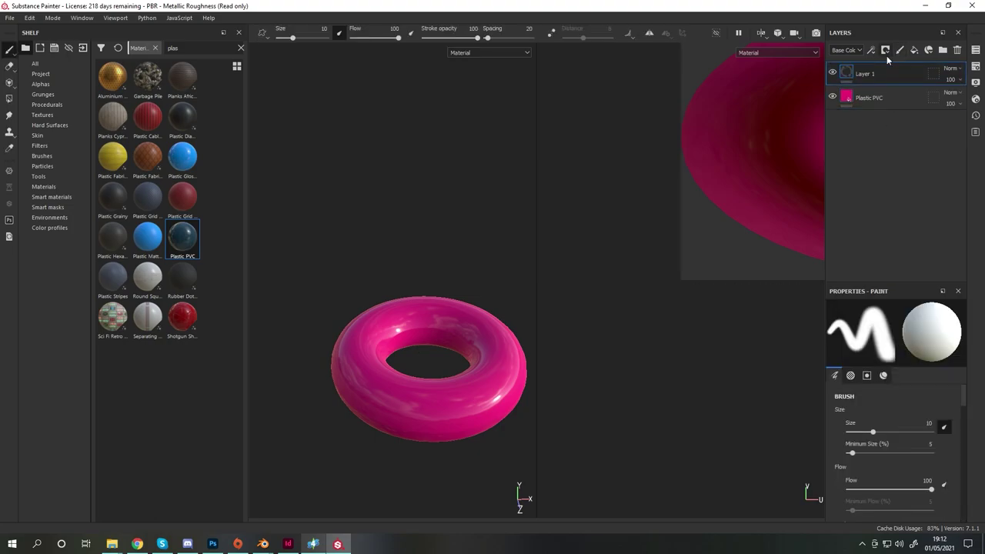
{"action": "type", "text": "Foldsfold"}
{"action": "left_click", "coordinate": [155, 48]}
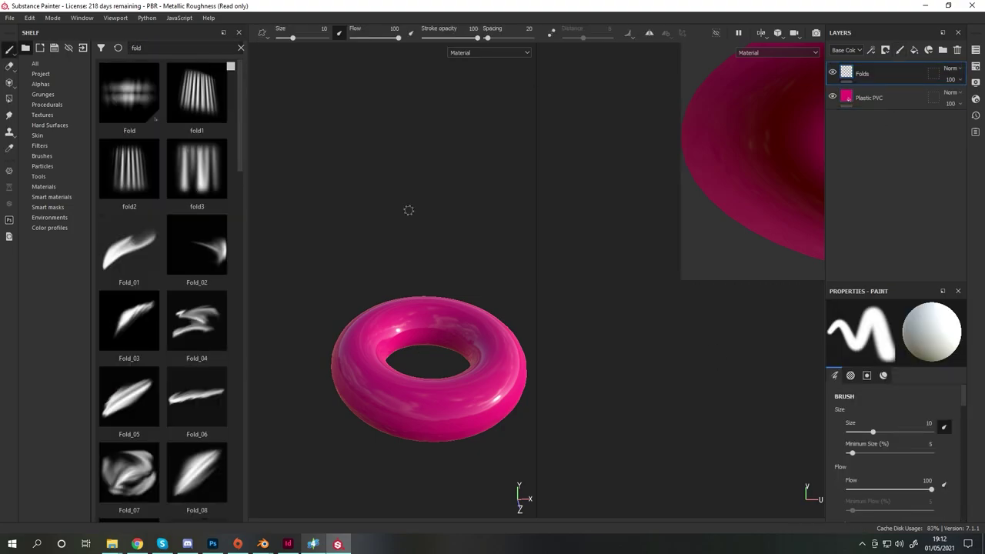
{"action": "scroll", "coordinate": [877, 422], "scroll_direction": "down", "scroll_amount": 5}
{"action": "left_click_drag", "start_coordinate": [888, 498], "coordinate": [893, 499]}
{"action": "scroll", "coordinate": [431, 346], "scroll_direction": "up", "scroll_amount": 5}
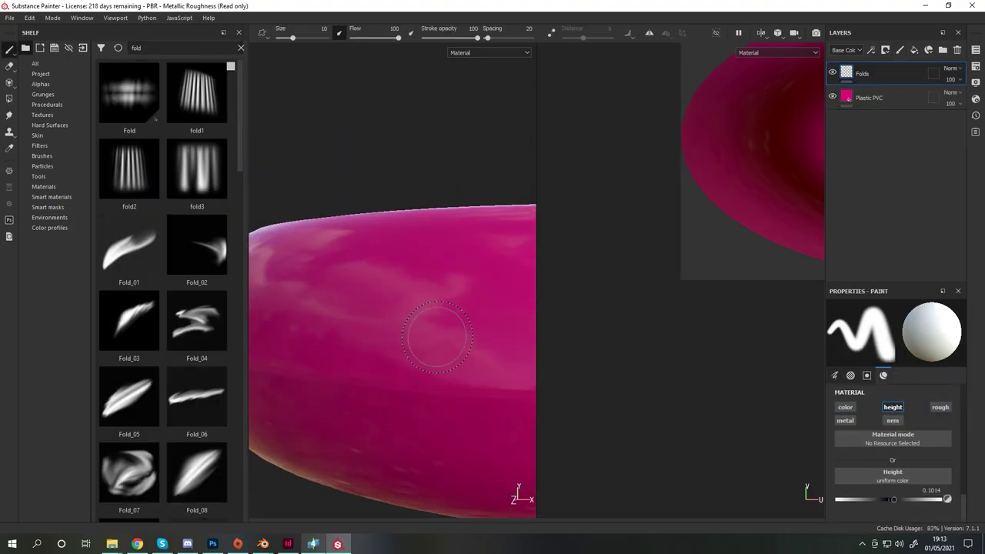
{"action": "left_click", "coordinate": [197, 92]}
Stamp fold3 wrinkle marks around the donut's top and inside its hole.
{"action": "scroll", "coordinate": [462, 400], "scroll_direction": "down", "scroll_amount": 4}
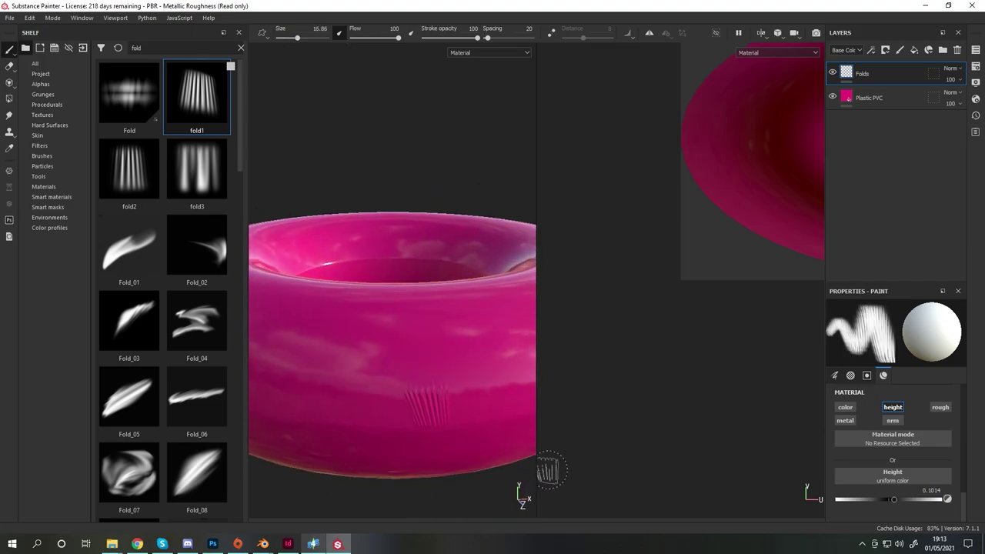
{"action": "scroll", "coordinate": [371, 388], "scroll_direction": "up", "scroll_amount": 2}
{"action": "left_click", "coordinate": [182, 186]}
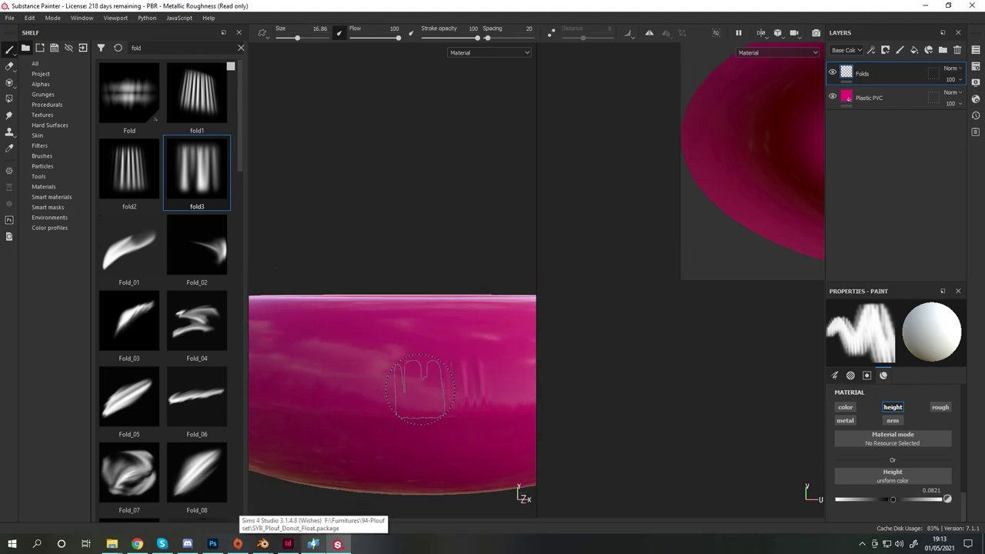
{"action": "scroll", "coordinate": [854, 470], "scroll_direction": "up", "scroll_amount": 3}
{"action": "scroll", "coordinate": [879, 464], "scroll_direction": "up", "scroll_amount": 2}
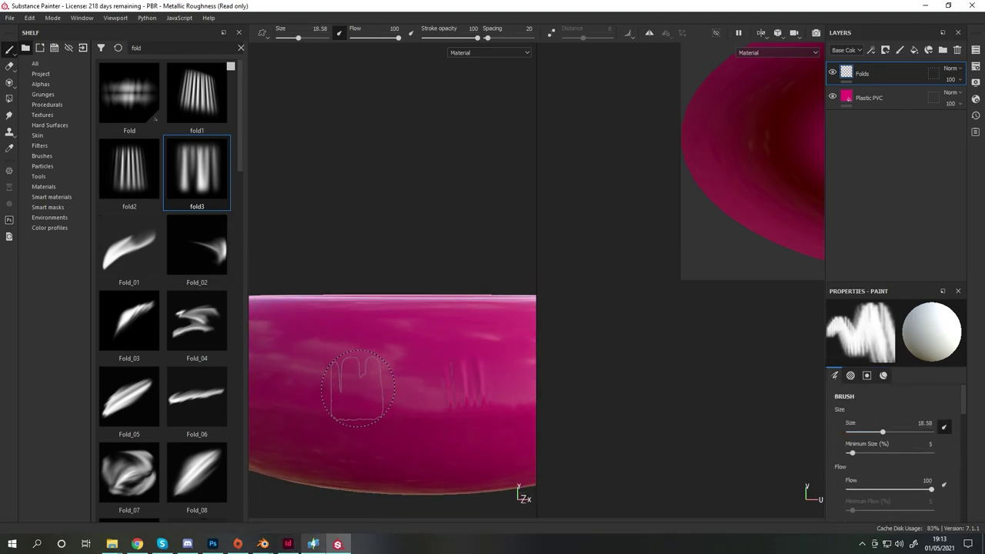
{"action": "scroll", "coordinate": [374, 377], "scroll_direction": "down", "scroll_amount": 2}
{"action": "left_click_drag", "start_coordinate": [374, 377], "coordinate": [367, 437], "text": "alt"}
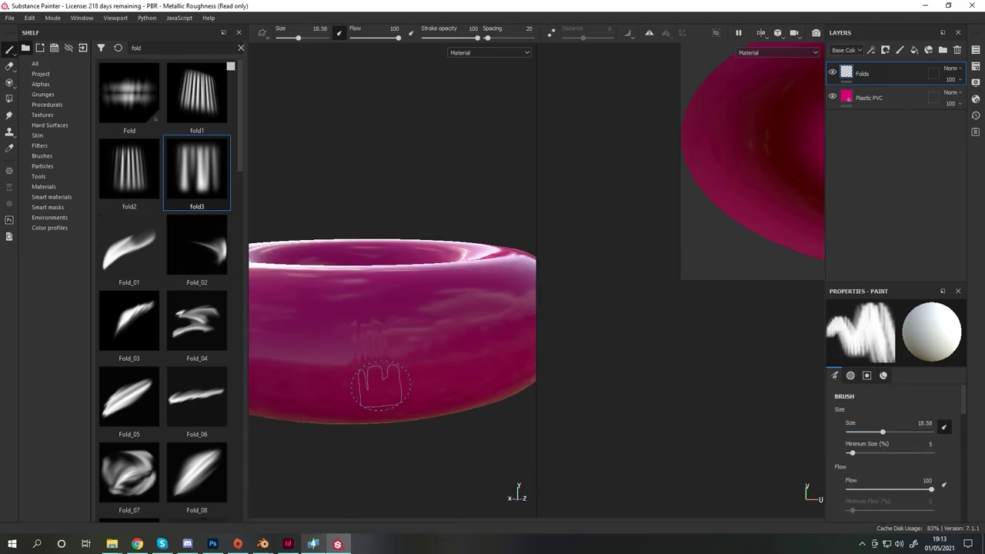
{"action": "left_click_drag", "start_coordinate": [432, 370], "coordinate": [374, 385], "text": "alt"}
{"action": "scroll", "coordinate": [406, 256], "scroll_direction": "up", "scroll_amount": 4}
{"action": "left_click_drag", "start_coordinate": [407, 256], "coordinate": [389, 305], "text": "alt"}
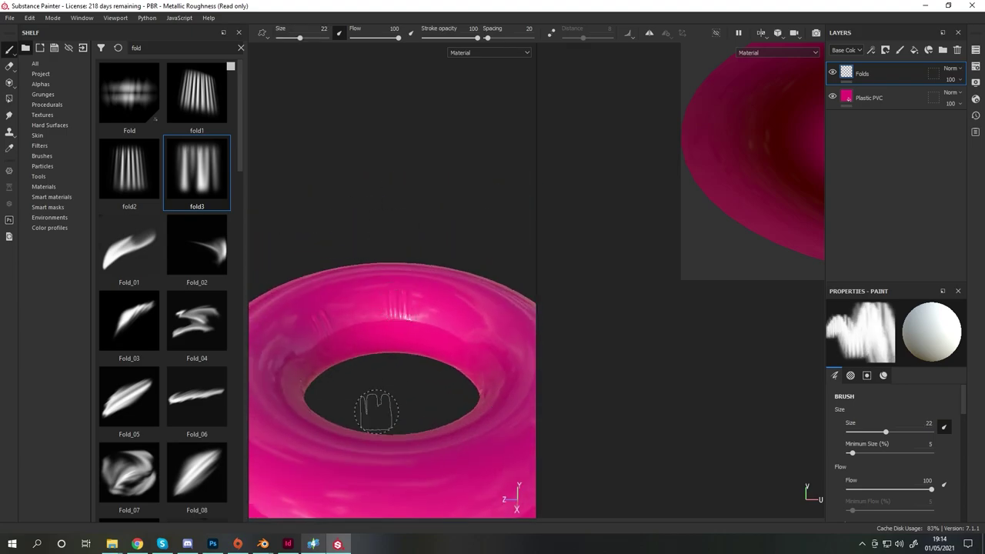
{"action": "left_click_drag", "start_coordinate": [377, 412], "coordinate": [305, 31], "text": "alt"}
{"action": "mouse_move", "coordinate": [344, 344]}
{"action": "left_mouse_down", "text": "alt"}
{"action": "mouse_move", "coordinate": [362, 329]}
{"action": "mouse_move", "coordinate": [317, 32]}
{"action": "left_mouse_up", "text": "alt"}
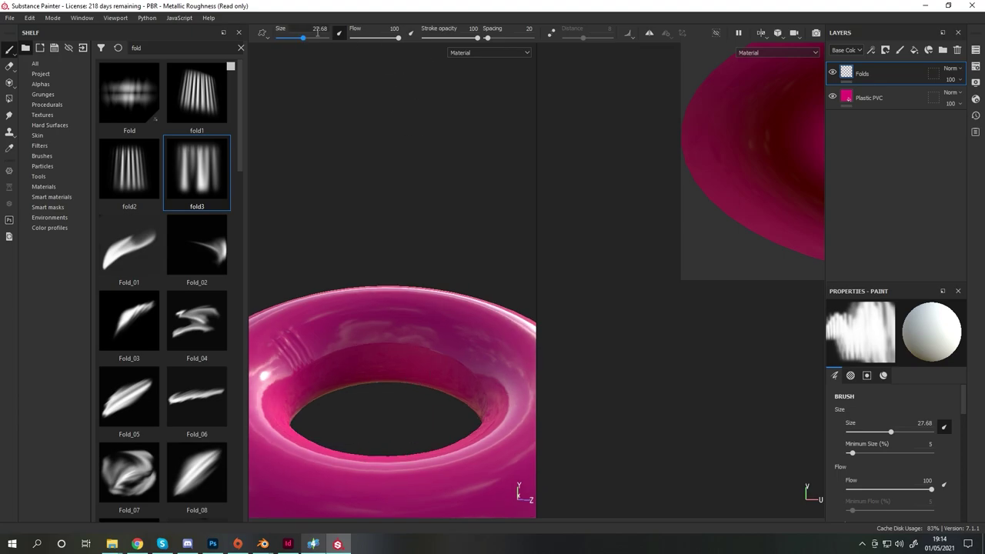
{"action": "mouse_move", "coordinate": [438, 323]}
{"action": "left_mouse_down", "text": "alt"}
{"action": "mouse_move", "coordinate": [449, 321]}
{"action": "mouse_move", "coordinate": [373, 365]}
{"action": "left_mouse_up", "text": "alt"}
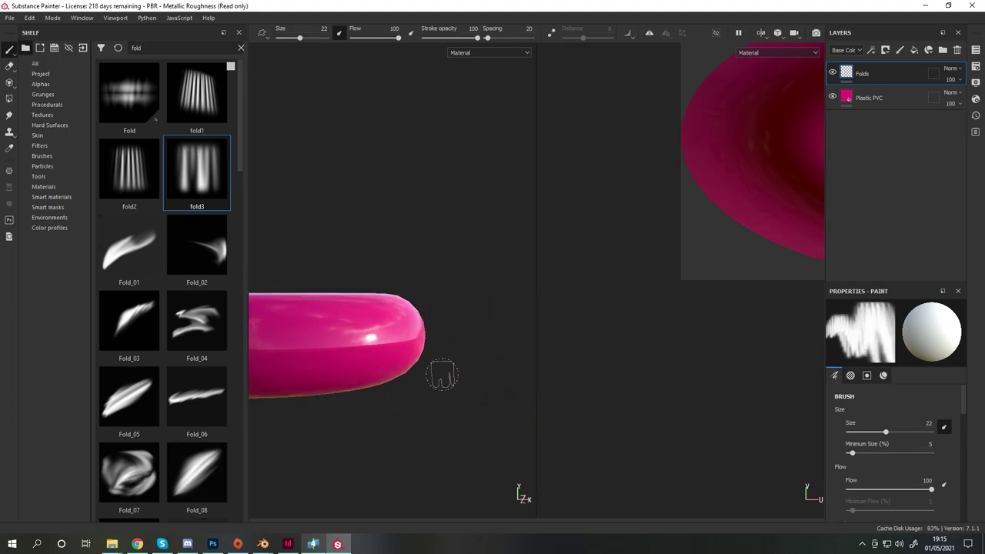
{"action": "mouse_move", "coordinate": [442, 375]}
{"action": "left_mouse_down", "text": "alt"}
{"action": "mouse_move", "coordinate": [387, 330]}
{"action": "mouse_move", "coordinate": [399, 429]}
{"action": "mouse_move", "coordinate": [391, 331]}
{"action": "left_mouse_up", "text": "alt"}
{"action": "scroll", "coordinate": [387, 330], "scroll_direction": "down", "scroll_amount": 5}
{"action": "scroll", "coordinate": [398, 334], "scroll_direction": "up", "scroll_amount": 6}
Stamp fold2 wrinkles around the ring, resizing the brush to 34.71 and then 25.53.
{"action": "left_click", "coordinate": [130, 170]}
{"action": "mouse_move", "coordinate": [416, 369]}
{"action": "left_mouse_down", "text": "alt"}
{"action": "mouse_move", "coordinate": [459, 432]}
{"action": "mouse_move", "coordinate": [418, 352]}
{"action": "left_mouse_up", "text": "alt"}
{"action": "scroll", "coordinate": [418, 352], "scroll_direction": "down", "scroll_amount": 3}
{"action": "scroll", "coordinate": [418, 352], "scroll_direction": "up", "scroll_amount": 3}
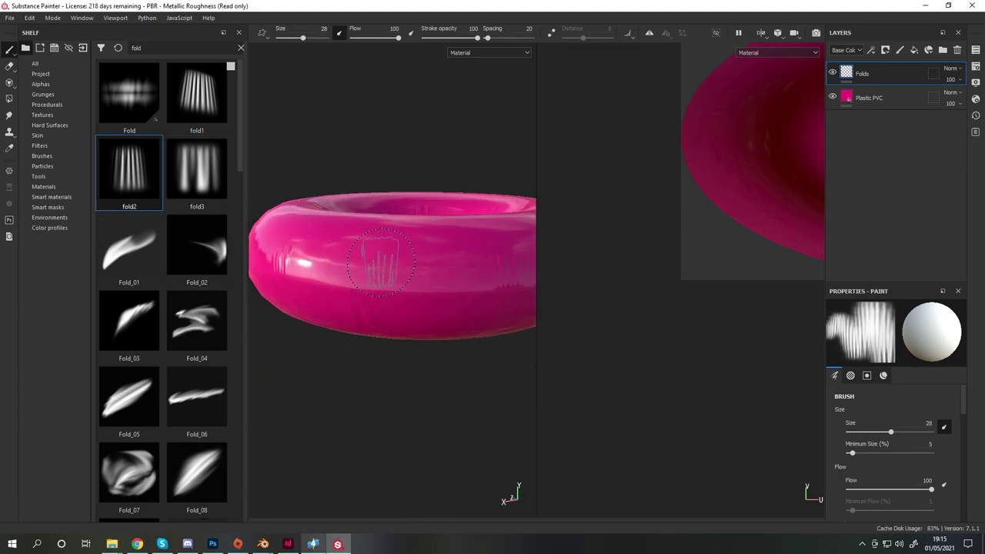
{"action": "scroll", "coordinate": [367, 411], "scroll_direction": "down", "scroll_amount": 3}
{"action": "mouse_move", "coordinate": [381, 262]}
{"action": "left_mouse_down", "text": "alt"}
{"action": "mouse_move", "coordinate": [367, 411]}
{"action": "mouse_move", "coordinate": [387, 318]}
{"action": "left_mouse_up", "text": "alt"}
{"action": "scroll", "coordinate": [387, 318], "scroll_direction": "up", "scroll_amount": 3}
{"action": "right_click_drag", "start_coordinate": [387, 319], "coordinate": [411, 403], "text": "ctrl"}
{"action": "left_click_drag", "start_coordinate": [411, 402], "coordinate": [711, 404], "text": "alt"}
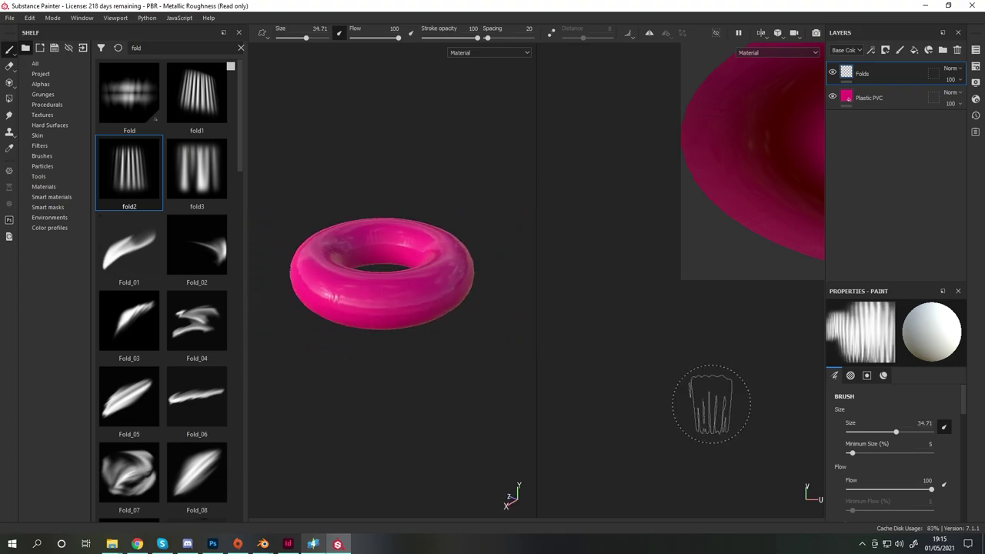
{"action": "scroll", "coordinate": [444, 456], "scroll_direction": "down", "scroll_amount": 3}
{"action": "left_click_drag", "start_coordinate": [396, 378], "coordinate": [471, 427], "text": "alt"}
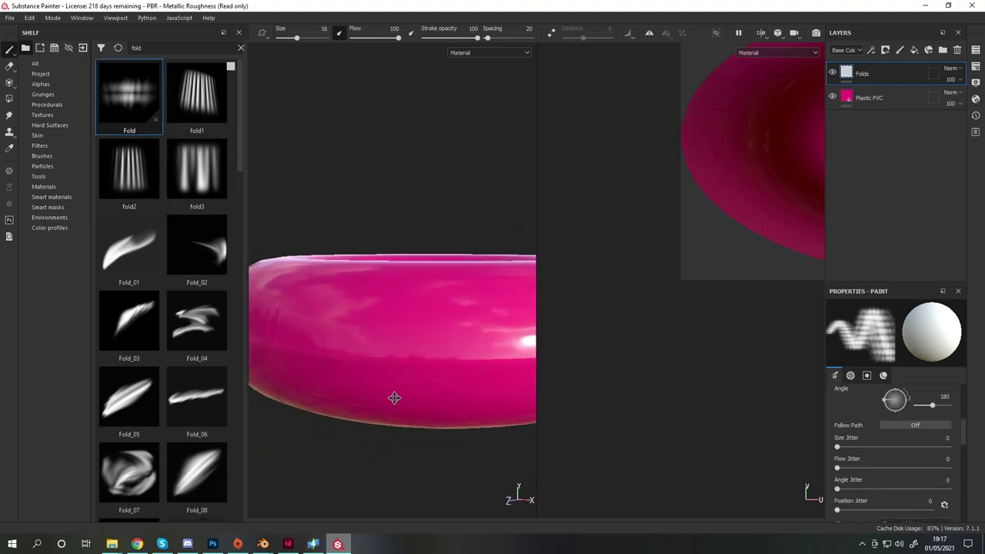
{"action": "left_click_drag", "start_coordinate": [381, 374], "coordinate": [370, 367], "text": "alt"}
{"action": "right_click_drag", "start_coordinate": [370, 367], "coordinate": [408, 367], "text": "ctrl"}
{"action": "left_click_drag", "start_coordinate": [370, 371], "coordinate": [440, 352], "text": "alt"}
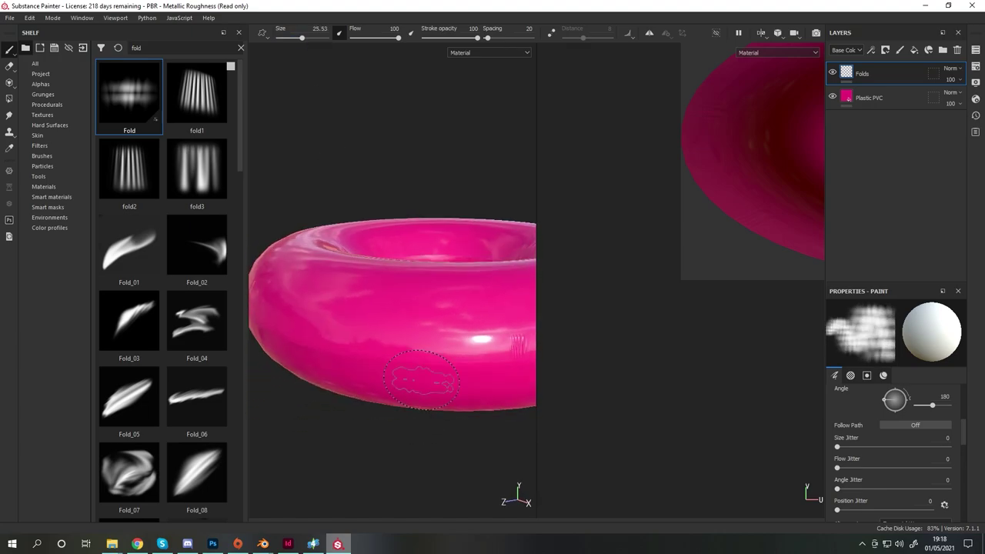
Show the brush's height settings and check the wrinkles on the donut's inner wall.
{"action": "left_click", "coordinate": [883, 374]}
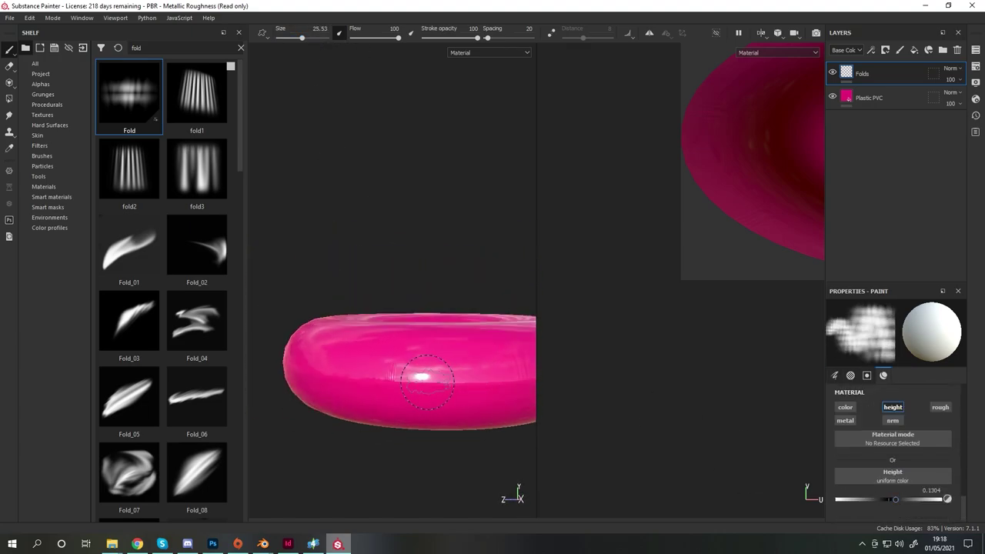
{"action": "middle_click_drag", "start_coordinate": [487, 405], "coordinate": [330, 408], "text": "alt"}
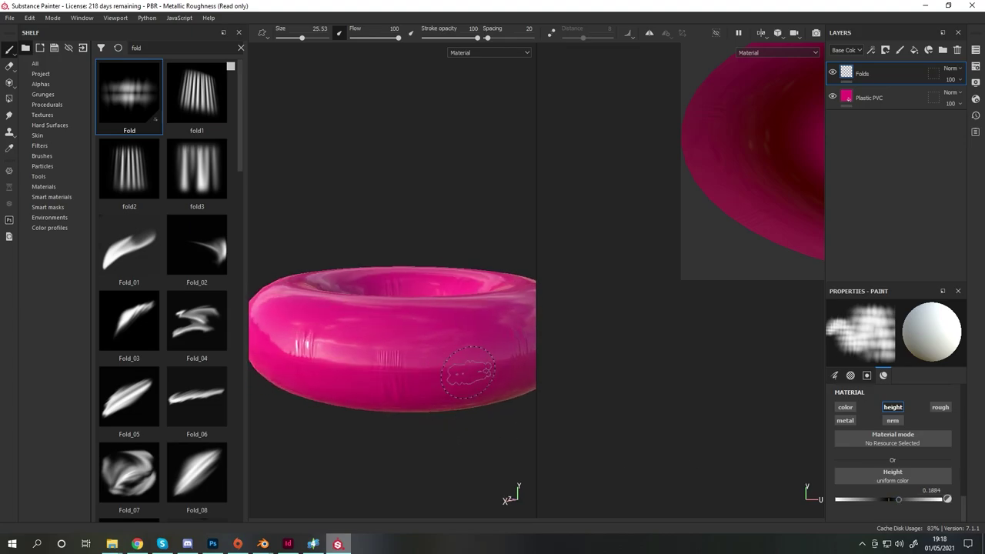
{"action": "middle_click_drag", "start_coordinate": [414, 419], "coordinate": [414, 391], "text": "alt"}
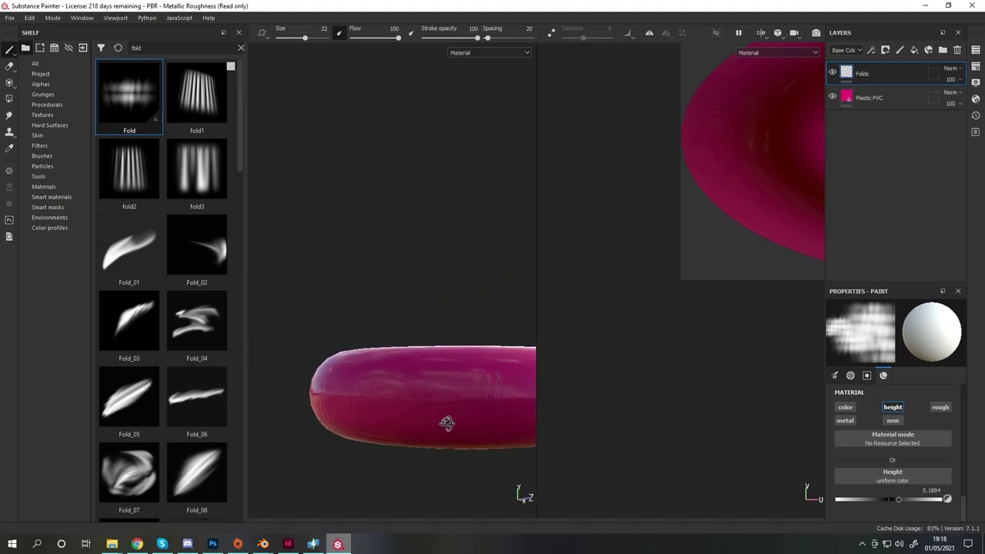
{"action": "mouse_move", "coordinate": [382, 360]}
{"action": "left_mouse_down", "text": "alt"}
{"action": "mouse_move", "coordinate": [423, 264]}
{"action": "mouse_move", "coordinate": [433, 293]}
{"action": "mouse_move", "coordinate": [411, 280]}
{"action": "mouse_move", "coordinate": [433, 422]}
{"action": "mouse_move", "coordinate": [406, 341]}
{"action": "mouse_move", "coordinate": [383, 362]}
{"action": "mouse_move", "coordinate": [447, 393]}
{"action": "mouse_move", "coordinate": [330, 396]}
{"action": "mouse_move", "coordinate": [340, 322]}
{"action": "mouse_move", "coordinate": [407, 396]}
{"action": "mouse_move", "coordinate": [384, 339]}
{"action": "left_mouse_up", "text": "alt"}
{"action": "mouse_move", "coordinate": [307, 306]}
{"action": "left_mouse_down", "text": "alt"}
{"action": "mouse_move", "coordinate": [440, 374]}
{"action": "mouse_move", "coordinate": [331, 300]}
{"action": "left_mouse_up", "text": "alt"}
Load the TN_SQ_Cotton_01 wrinkle alpha and set the fold height to -0.0435.
{"action": "scroll", "coordinate": [331, 301], "scroll_direction": "down", "scroll_amount": 3}
{"action": "scroll", "coordinate": [161, 307], "scroll_direction": "down", "scroll_amount": 10}
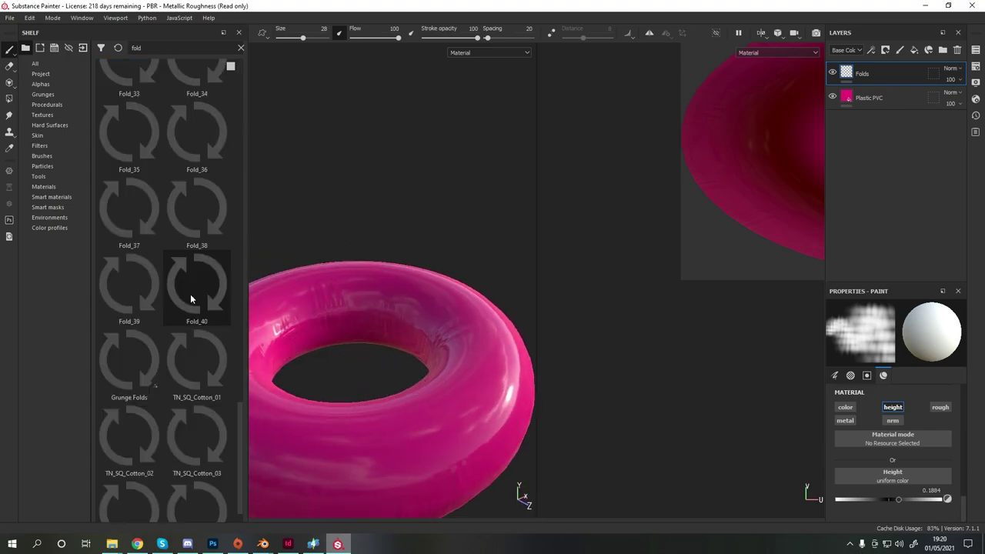
{"action": "left_click", "coordinate": [197, 327]}
{"action": "left_click_drag", "start_coordinate": [431, 370], "coordinate": [491, 412], "text": "alt"}
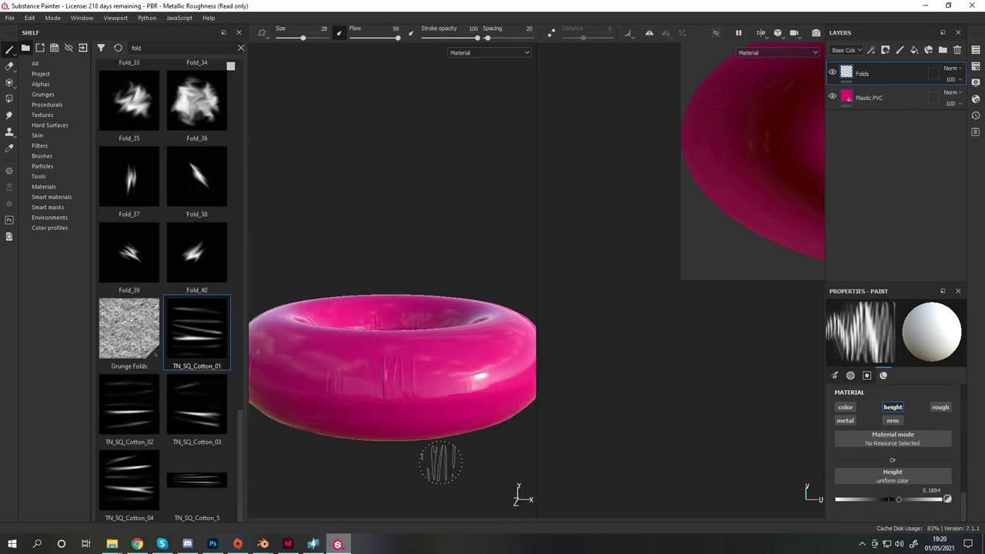
{"action": "mouse_move", "coordinate": [440, 462]}
{"action": "left_mouse_down", "text": "alt"}
{"action": "mouse_move", "coordinate": [477, 411]}
{"action": "mouse_move", "coordinate": [431, 361]}
{"action": "mouse_move", "coordinate": [486, 411]}
{"action": "left_mouse_up", "text": "alt"}
{"action": "left_click_drag", "start_coordinate": [892, 504], "coordinate": [886, 500]}
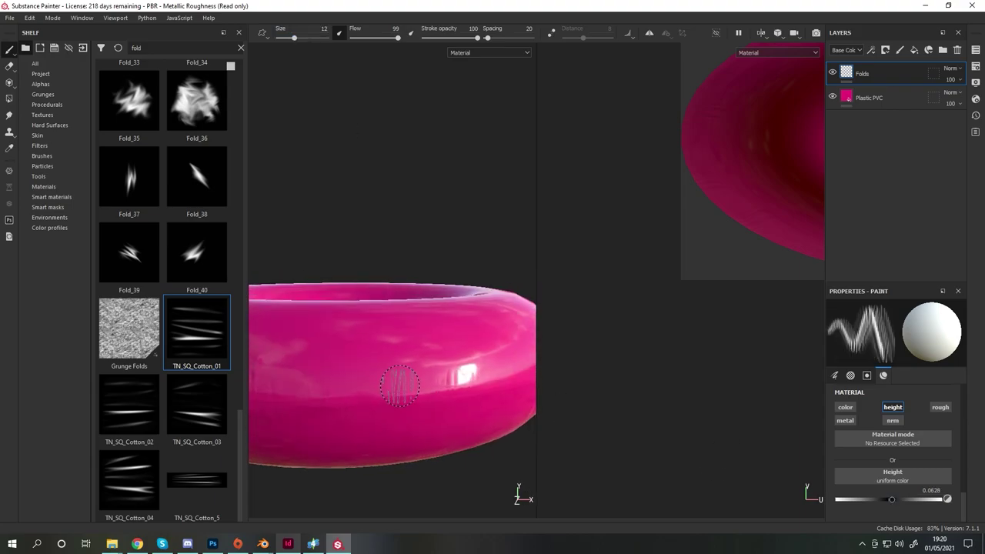
Switch to another cotton wrinkle pattern and inspect the folds from several angles.
{"action": "mouse_move", "coordinate": [396, 385]}
{"action": "left_mouse_down", "text": "alt"}
{"action": "mouse_move", "coordinate": [411, 467]}
{"action": "mouse_move", "coordinate": [370, 400]}
{"action": "left_mouse_up", "text": "alt"}
{"action": "left_click", "coordinate": [130, 406]}
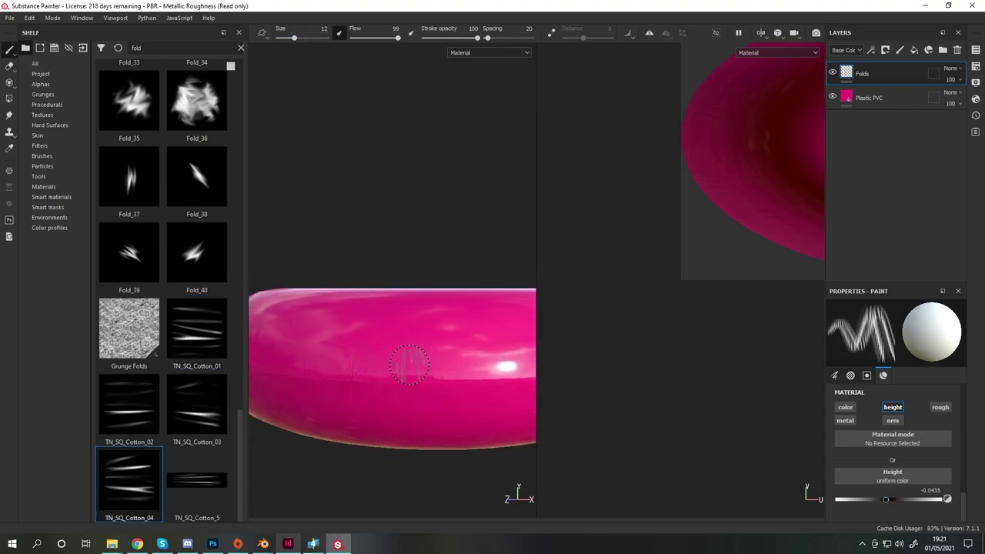
{"action": "left_click_drag", "start_coordinate": [409, 365], "coordinate": [385, 375], "text": "alt"}
{"action": "mouse_move", "coordinate": [392, 334]}
{"action": "left_mouse_down", "text": "alt"}
{"action": "mouse_move", "coordinate": [362, 418]}
{"action": "mouse_move", "coordinate": [378, 448]}
{"action": "left_mouse_up", "text": "alt"}
{"action": "left_click_drag", "start_coordinate": [428, 398], "coordinate": [440, 451], "text": "alt"}
{"action": "scroll", "coordinate": [439, 451], "scroll_direction": "up", "scroll_amount": 3}
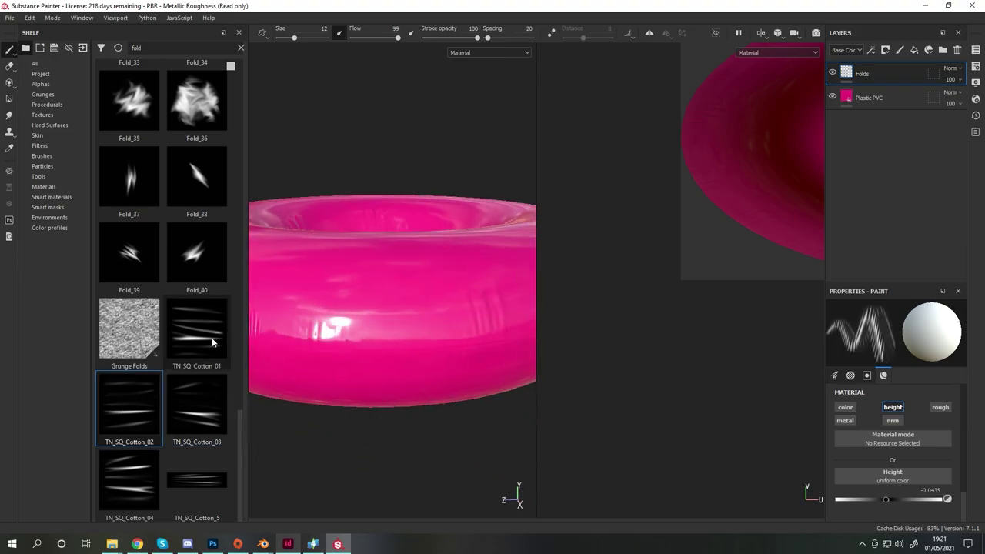
{"action": "scroll", "coordinate": [408, 441], "scroll_direction": "down", "scroll_amount": 3}
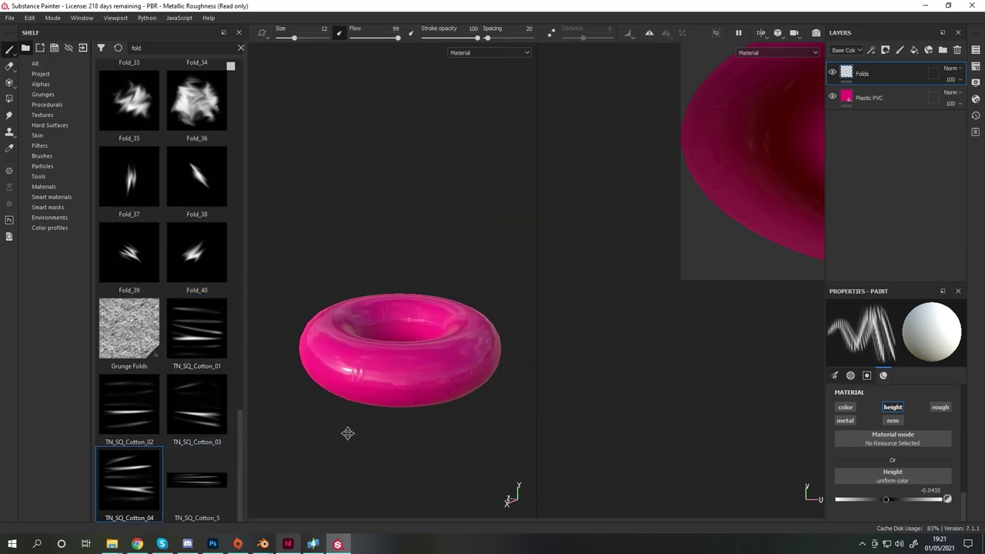
{"action": "scroll", "coordinate": [425, 387], "scroll_direction": "up", "scroll_amount": 3}
{"action": "mouse_move", "coordinate": [431, 447]}
{"action": "left_mouse_down", "text": "alt"}
{"action": "mouse_move", "coordinate": [365, 299]}
{"action": "mouse_move", "coordinate": [431, 362]}
{"action": "left_mouse_up", "text": "alt"}
{"action": "scroll", "coordinate": [431, 362], "scroll_direction": "down", "scroll_amount": 3}
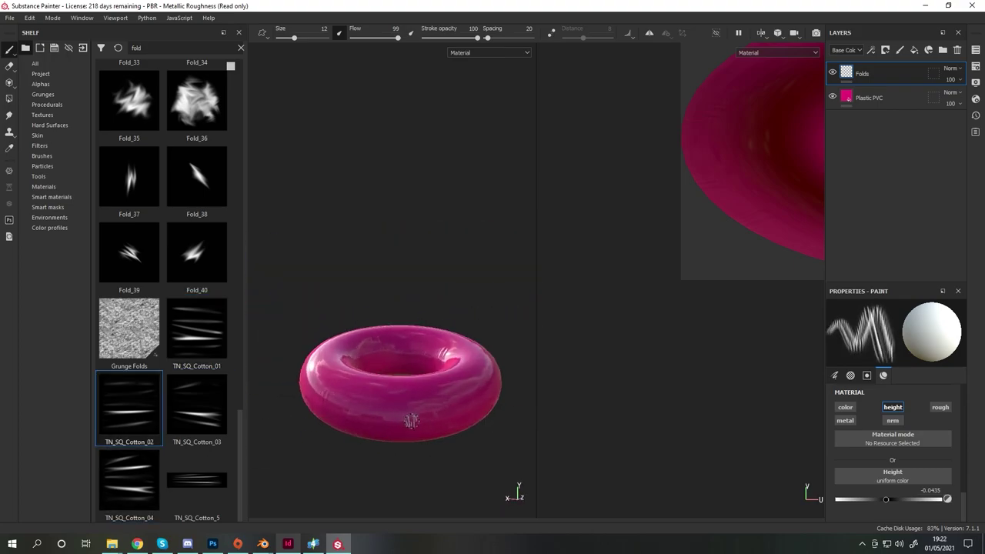
{"action": "scroll", "coordinate": [612, 406], "scroll_direction": "up", "scroll_amount": 4}
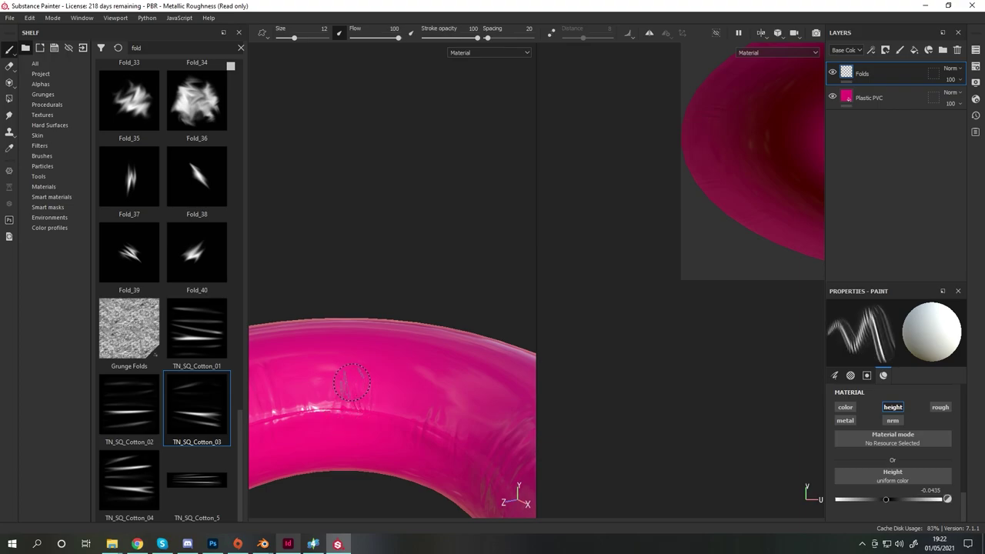
{"action": "scroll", "coordinate": [422, 451], "scroll_direction": "down", "scroll_amount": 3}
{"action": "scroll", "coordinate": [462, 458], "scroll_direction": "up", "scroll_amount": 3}
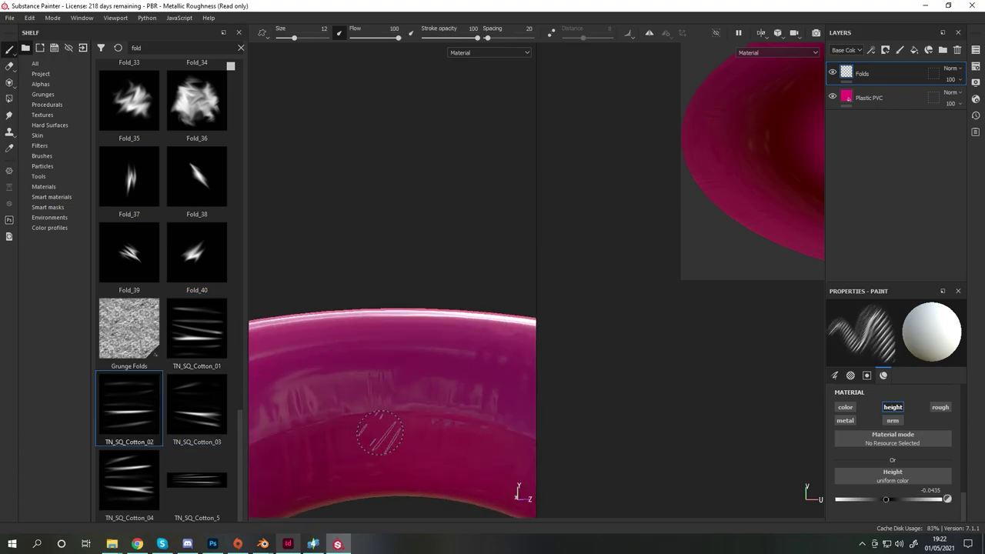
{"action": "left_click_drag", "start_coordinate": [379, 433], "coordinate": [382, 398], "text": "alt"}
{"action": "scroll", "coordinate": [393, 431], "scroll_direction": "down", "scroll_amount": 3}
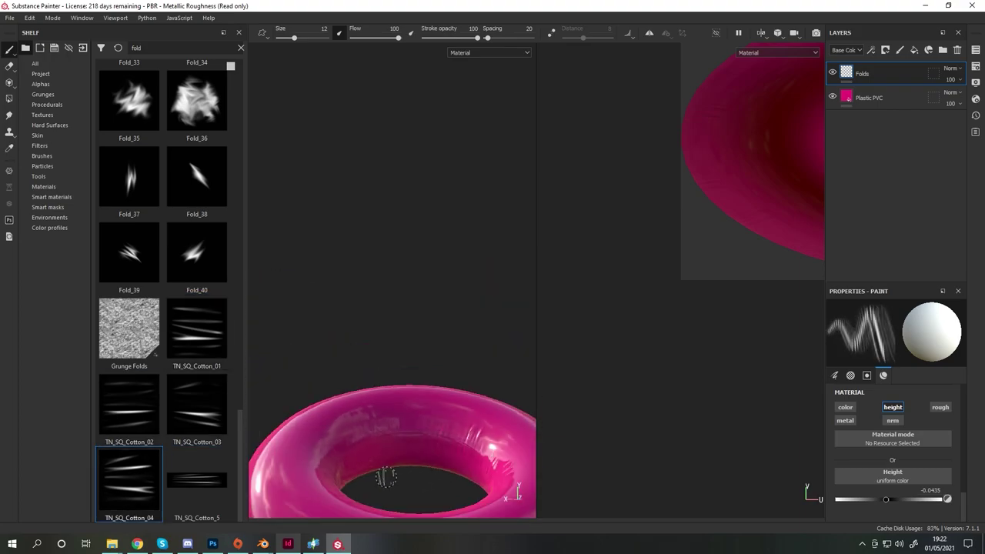
{"action": "scroll", "coordinate": [429, 429], "scroll_direction": "up", "scroll_amount": 2}
{"action": "scroll", "coordinate": [431, 446], "scroll_direction": "up", "scroll_amount": 2}
{"action": "mouse_move", "coordinate": [402, 469]}
{"action": "left_mouse_down", "text": "alt"}
{"action": "mouse_move", "coordinate": [401, 447]}
{"action": "mouse_move", "coordinate": [401, 462]}
{"action": "left_mouse_up", "text": "alt"}
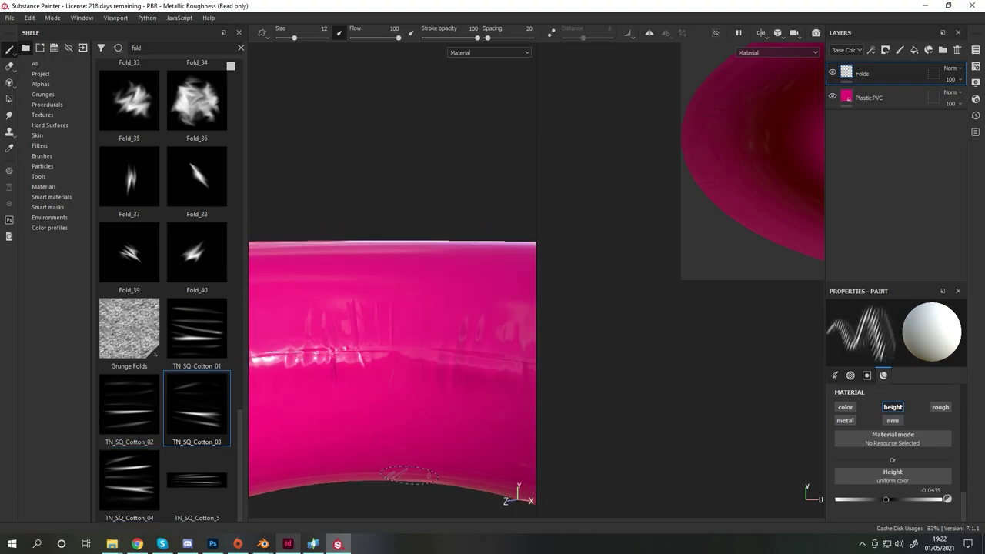
{"action": "scroll", "coordinate": [392, 431], "scroll_direction": "down", "scroll_amount": 3}
{"action": "scroll", "coordinate": [235, 330], "scroll_direction": "up", "scroll_amount": 5}
{"action": "scroll", "coordinate": [235, 329], "scroll_direction": "up", "scroll_amount": 5}
{"action": "scroll", "coordinate": [385, 263], "scroll_direction": "up", "scroll_amount": 3}
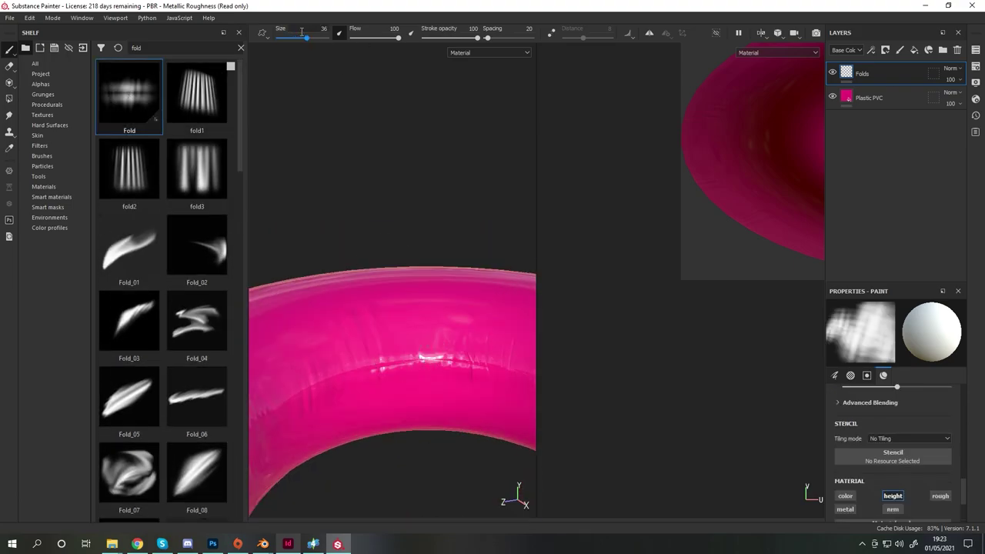
{"action": "left_click_drag", "start_coordinate": [390, 360], "coordinate": [308, 403], "text": "alt"}
{"action": "scroll", "coordinate": [308, 402], "scroll_direction": "down", "scroll_amount": 3}
{"action": "scroll", "coordinate": [598, 459], "scroll_direction": "up", "scroll_amount": 3}
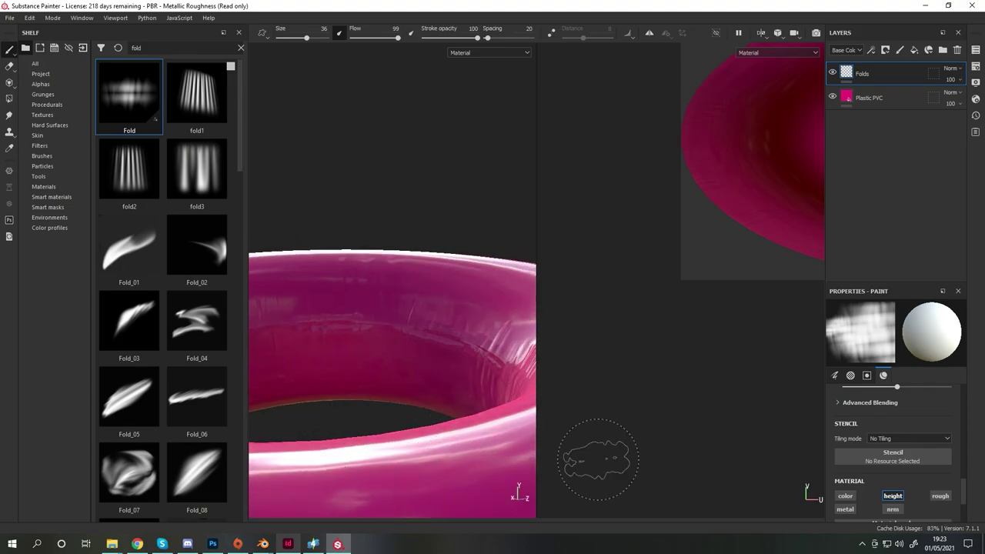
{"action": "mouse_move", "coordinate": [383, 329]}
{"action": "left_mouse_down", "text": "alt"}
{"action": "mouse_move", "coordinate": [407, 352]}
{"action": "mouse_move", "coordinate": [321, 273]}
{"action": "left_mouse_up", "text": "alt"}
{"action": "scroll", "coordinate": [407, 351], "scroll_direction": "down", "scroll_amount": 3}
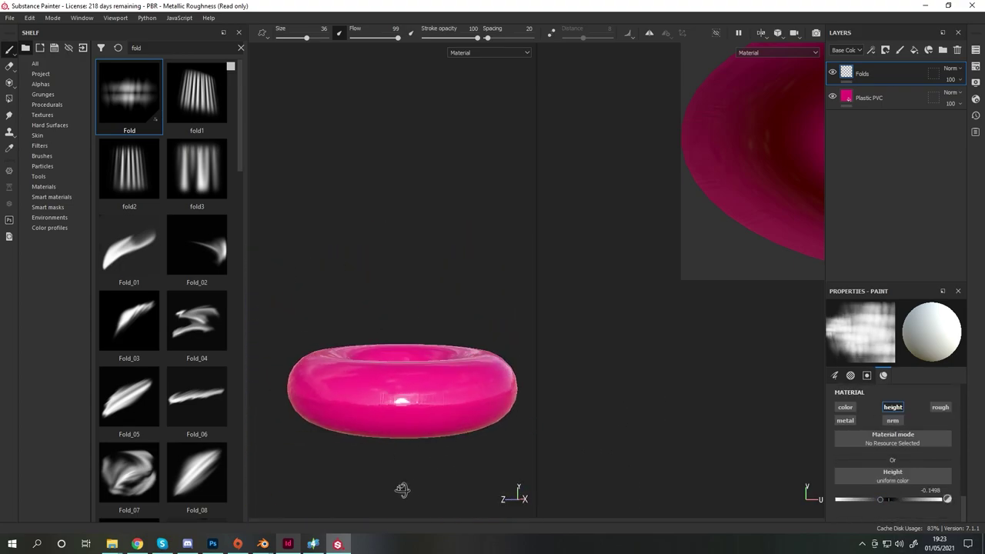
{"action": "left_click_drag", "start_coordinate": [402, 490], "coordinate": [435, 475], "text": "alt"}
Enlarge the fold brush from 36 to 42 and check the ring edge-on.
{"action": "left_click_drag", "start_coordinate": [308, 34], "coordinate": [312, 34]}
{"action": "scroll", "coordinate": [407, 396], "scroll_direction": "up", "scroll_amount": 3}
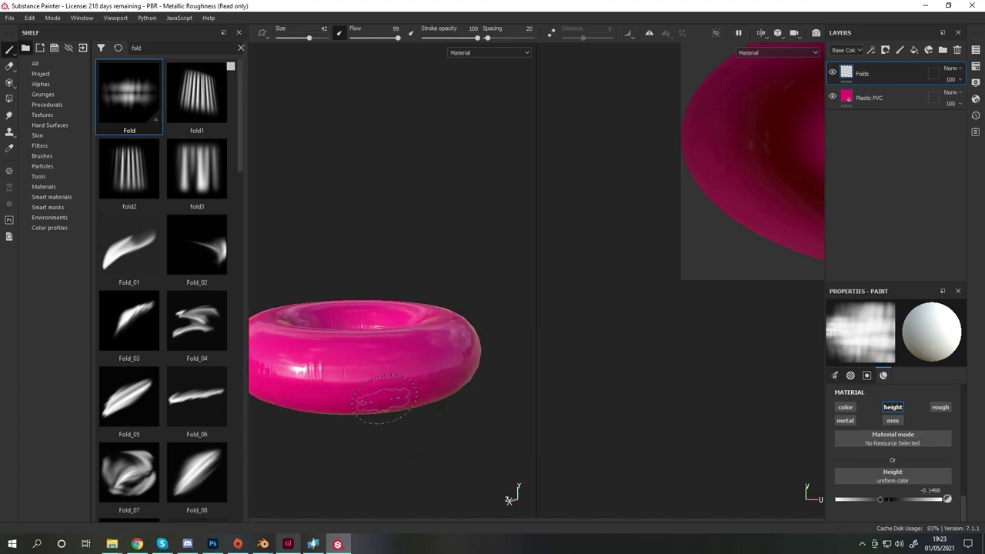
{"action": "left_click_drag", "start_coordinate": [408, 396], "coordinate": [431, 429], "text": "alt"}
{"action": "scroll", "coordinate": [501, 448], "scroll_direction": "down", "scroll_amount": 3}
{"action": "left_click_drag", "start_coordinate": [501, 447], "coordinate": [462, 395], "text": "alt"}
{"action": "scroll", "coordinate": [461, 428], "scroll_direction": "up", "scroll_amount": 2}
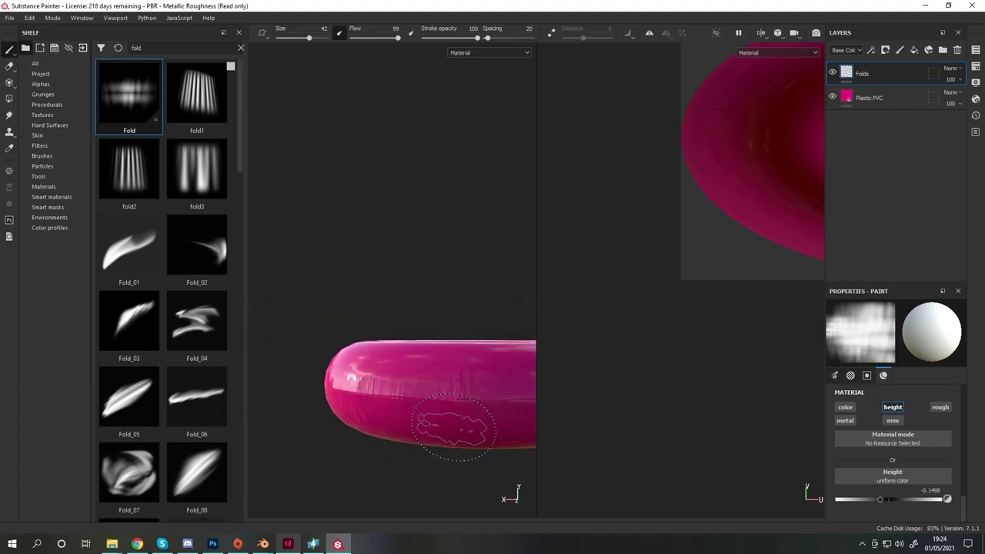
{"action": "scroll", "coordinate": [484, 385], "scroll_direction": "up", "scroll_amount": 2}
{"action": "scroll", "coordinate": [460, 406], "scroll_direction": "down", "scroll_amount": 4}
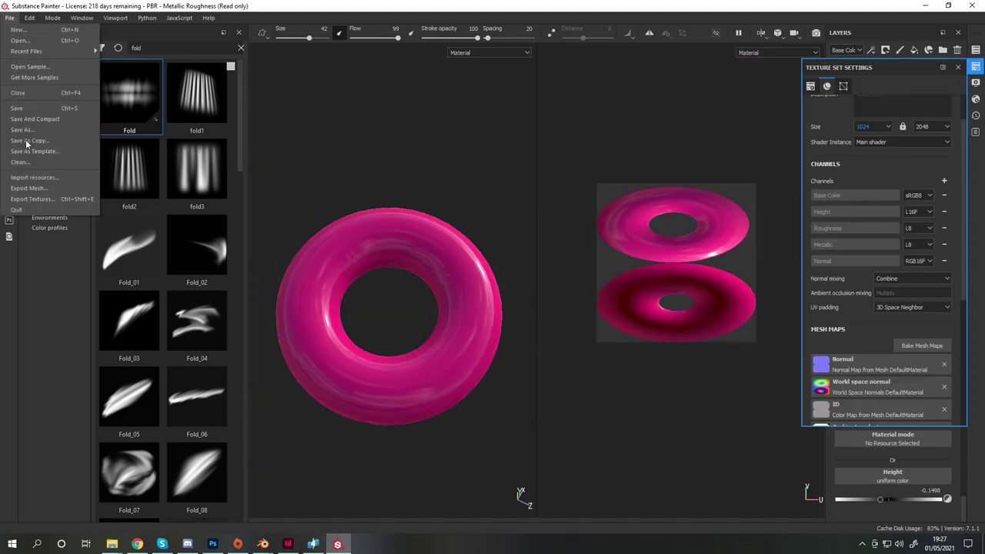
Set the export directory to a new 'texture' folder in 19-Donut float and export.
{"action": "left_click", "coordinate": [31, 198]}
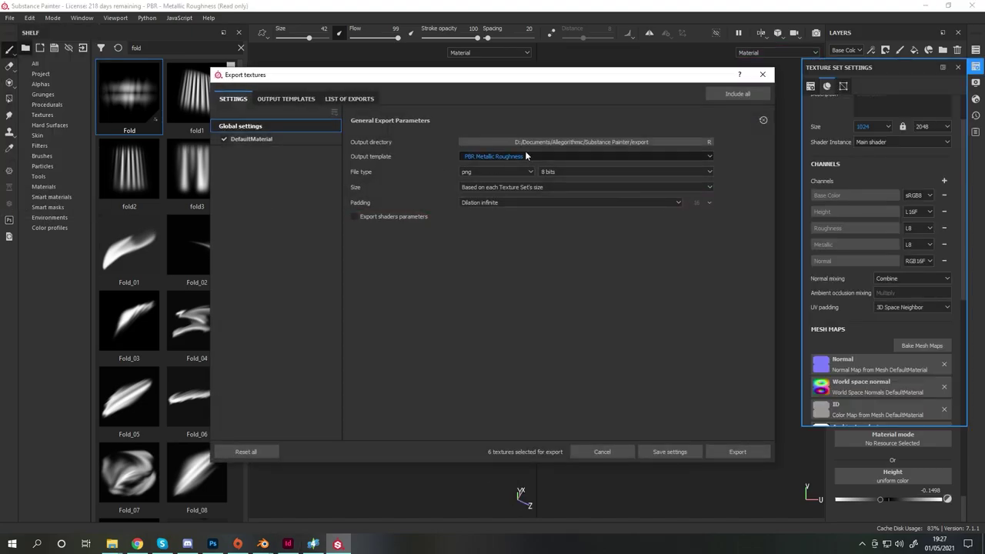
{"action": "left_click", "coordinate": [585, 141]}
{"action": "double_click", "coordinate": [384, 150]}
{"action": "key", "text": "Return"}
{"action": "double_click", "coordinate": [330, 154]}
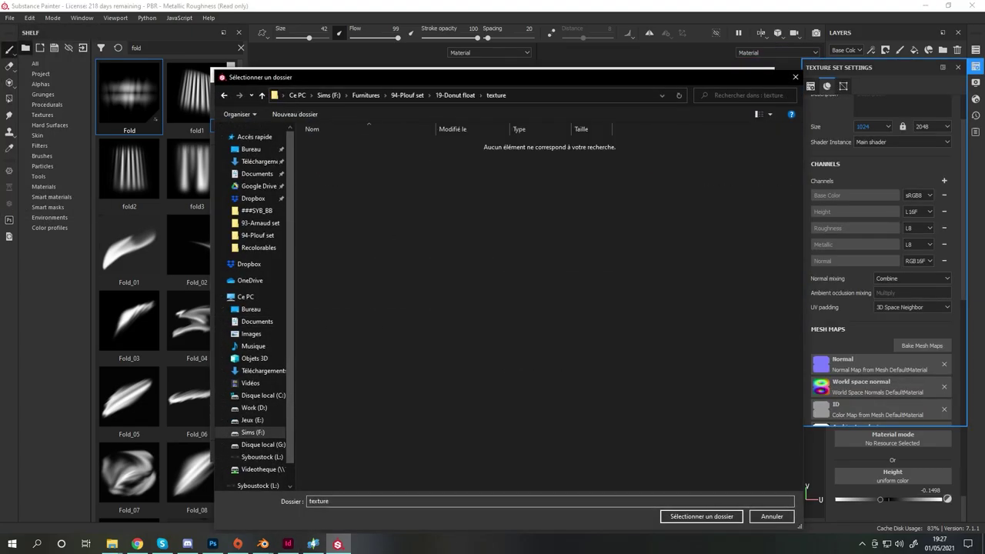
{"action": "left_click", "coordinate": [702, 516]}
{"action": "left_click", "coordinate": [736, 511]}
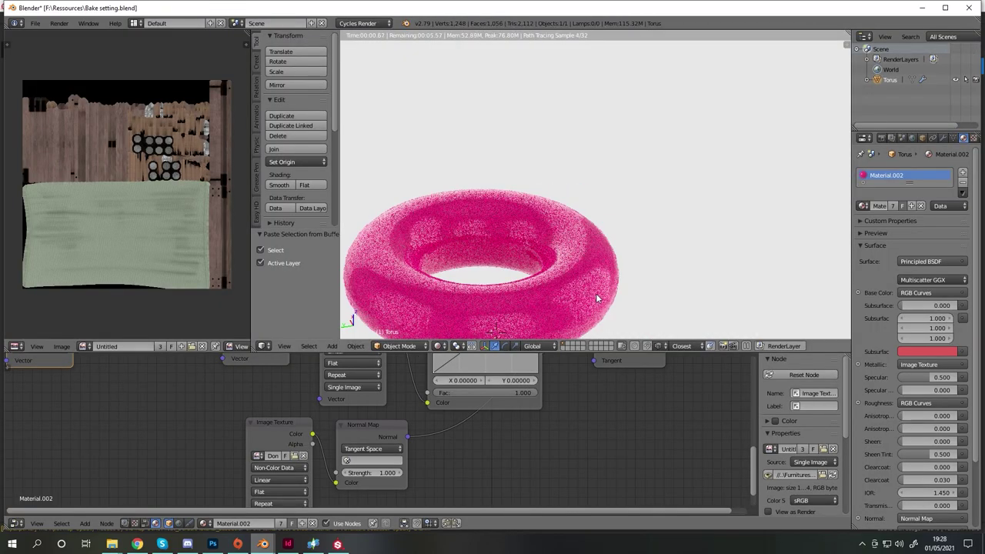
Load the sky-on-fire HDR as the world environment texture.
{"action": "scroll", "coordinate": [505, 303], "scroll_direction": "up", "scroll_amount": 4}
{"action": "key", "text": "Home"}
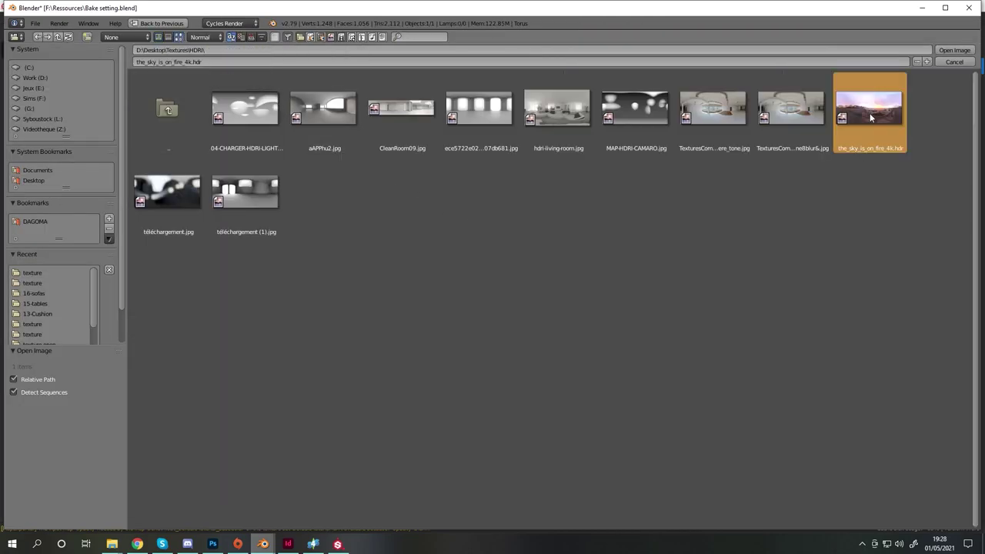
{"action": "double_click", "coordinate": [872, 117]}
Create a 2048×4096 'float HD' image and assign it to the torus material's texture node.
{"action": "left_click", "coordinate": [178, 523]}
{"action": "key", "text": "alt+n"}
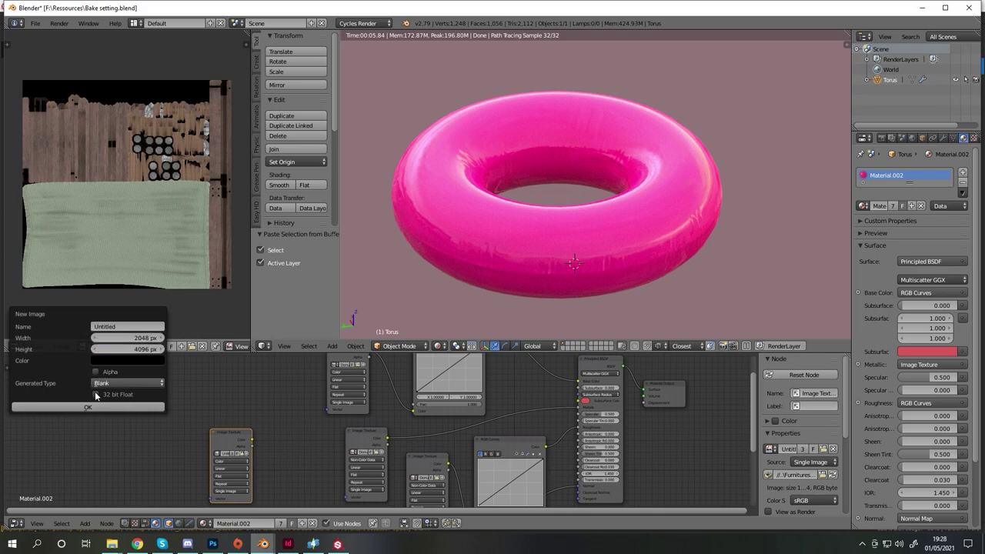
{"action": "key", "text": "Return"}
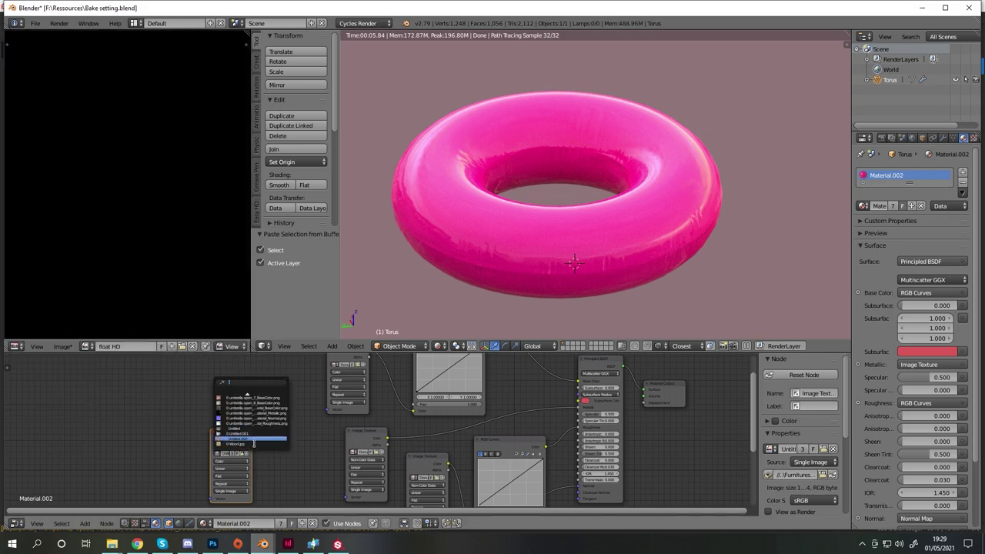
{"action": "left_click", "coordinate": [250, 423]}
{"action": "left_click", "coordinate": [881, 138]}
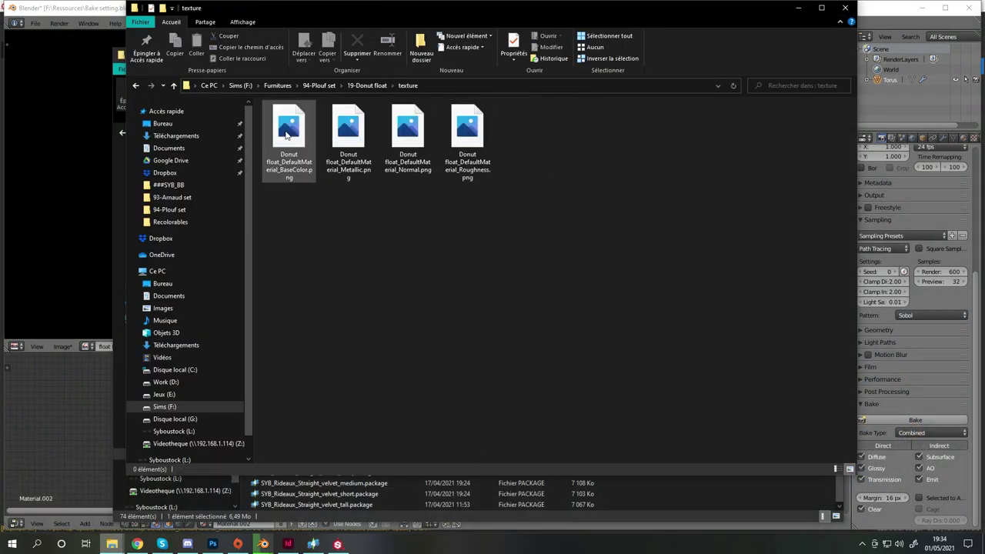
Open the exported normal map in Photoshop and inspect its colour channels.
{"action": "double_click", "coordinate": [400, 144]}
{"action": "key", "text": "ctrl+3"}
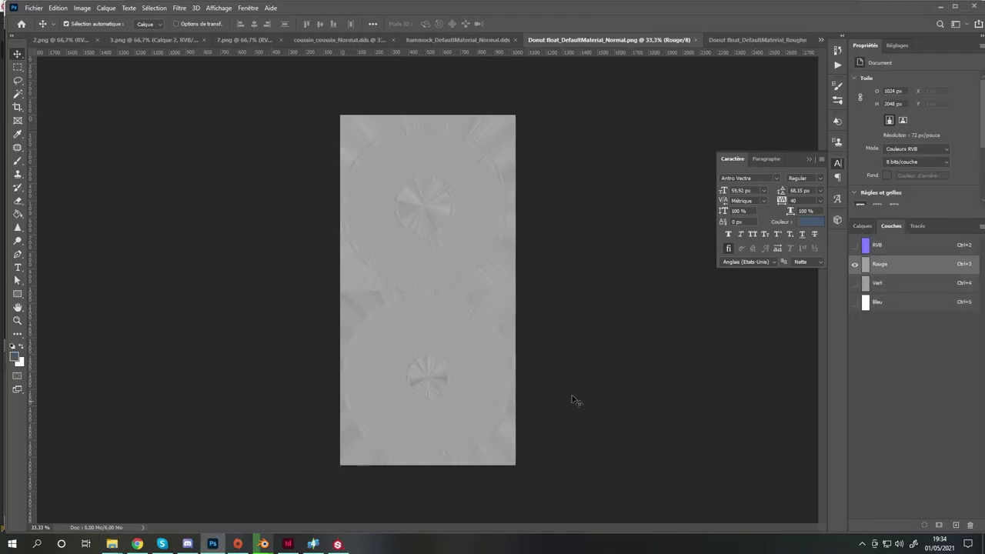
{"action": "key", "text": "ctrl+4"}
{"action": "key", "text": "ctrl+3"}
{"action": "left_click", "coordinate": [107, 86]}
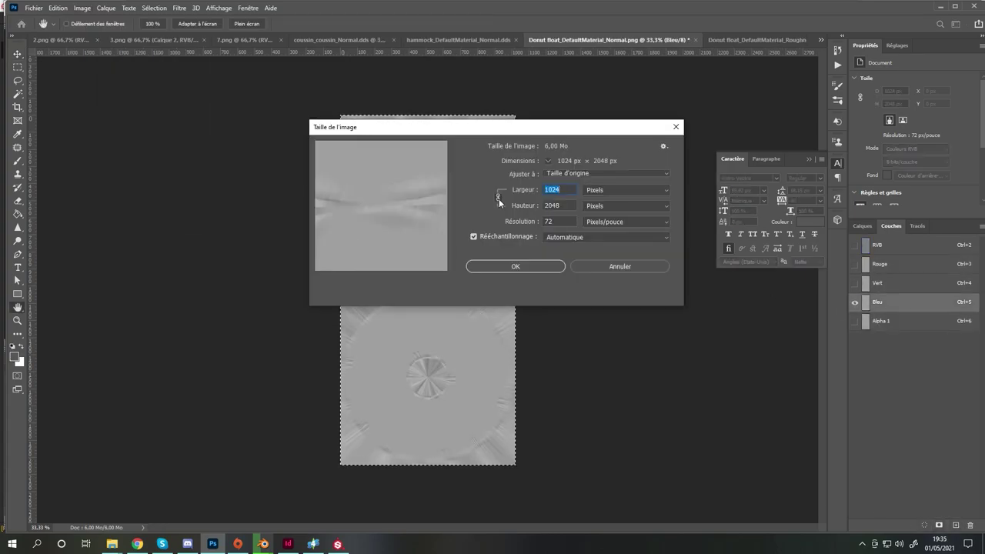
{"action": "key", "text": "Escape"}
Convert the roughness map to RGB and fill its canvas with yellow-green.
{"action": "key", "text": "ctrl+Tab"}
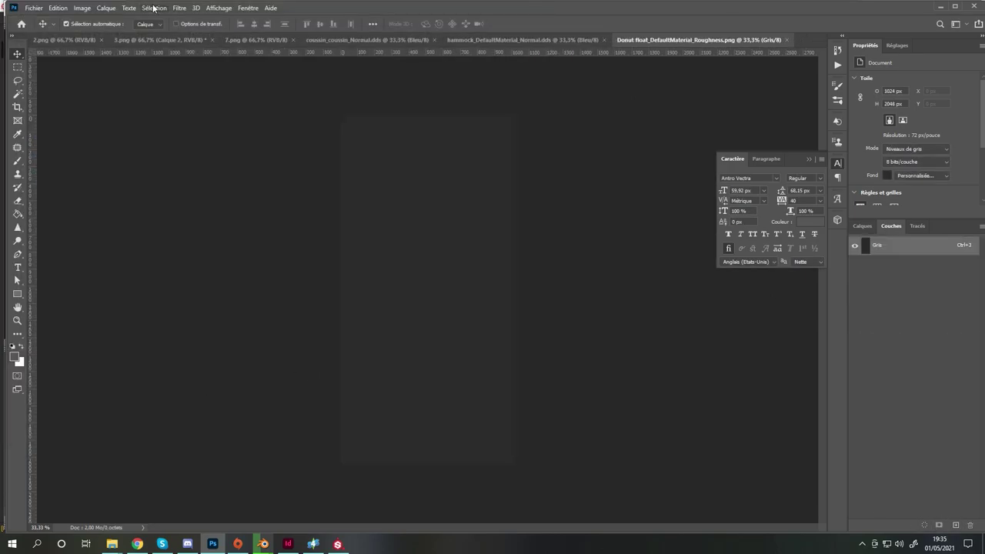
{"action": "key", "text": "Escape"}
{"action": "left_click", "coordinate": [82, 7]}
{"action": "left_click", "coordinate": [231, 73]}
{"action": "left_click", "coordinate": [863, 226]}
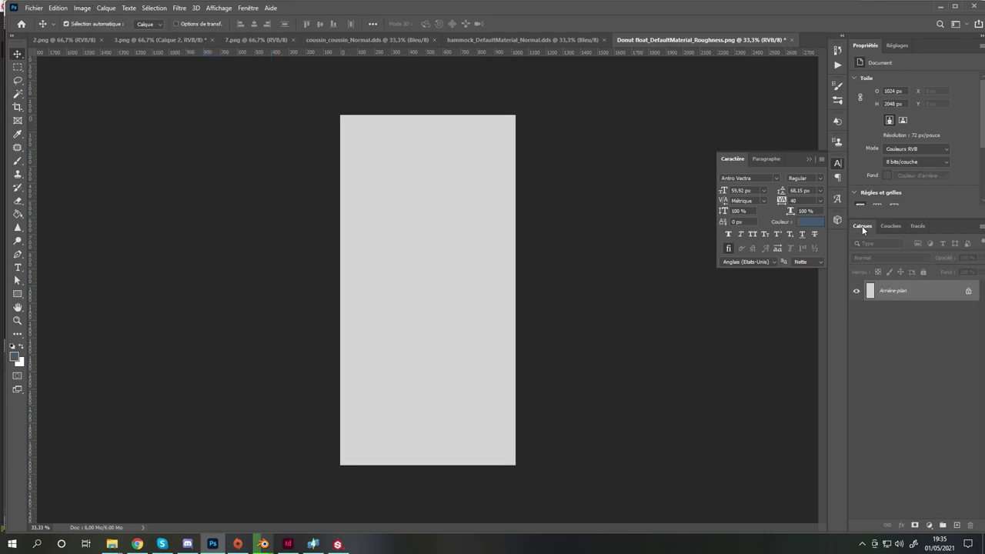
{"action": "left_click", "coordinate": [15, 356]}
{"action": "key", "text": "Return"}
{"action": "key", "text": "alt+BackSpace"}
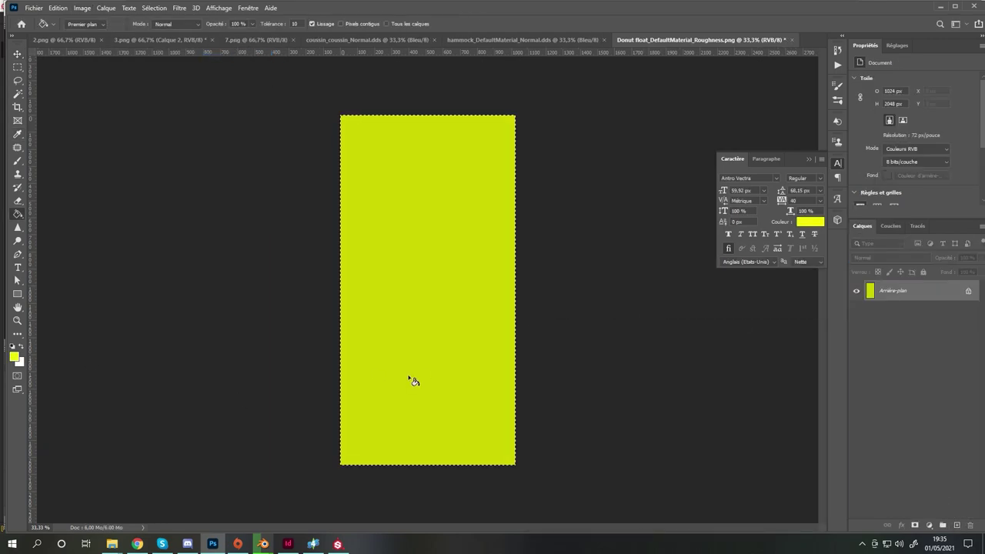
{"action": "left_click", "coordinate": [892, 226]}
{"action": "left_click", "coordinate": [882, 320]}
Resize the roughness map to 256×512 and save it as DDS.
{"action": "left_click", "coordinate": [82, 8]}
{"action": "left_click", "coordinate": [132, 85]}
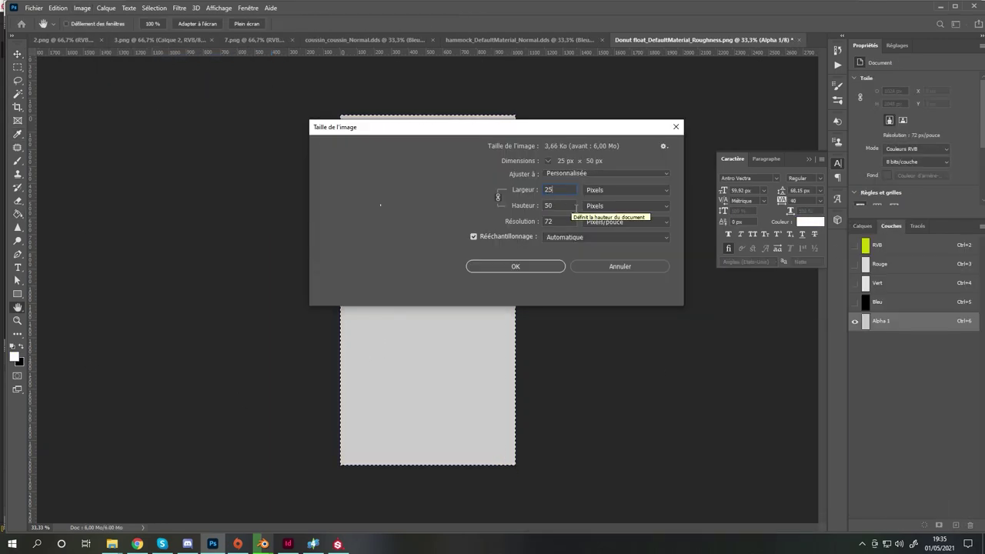
{"action": "type", "text": "256"}
{"action": "key", "text": "Return"}
{"action": "key", "text": "ctrl+shift+s"}
{"action": "left_click", "coordinate": [472, 468]}
Import the DDS textures into the Sims 4 Studio package, then return to Blender.
{"action": "left_click", "coordinate": [313, 545]}
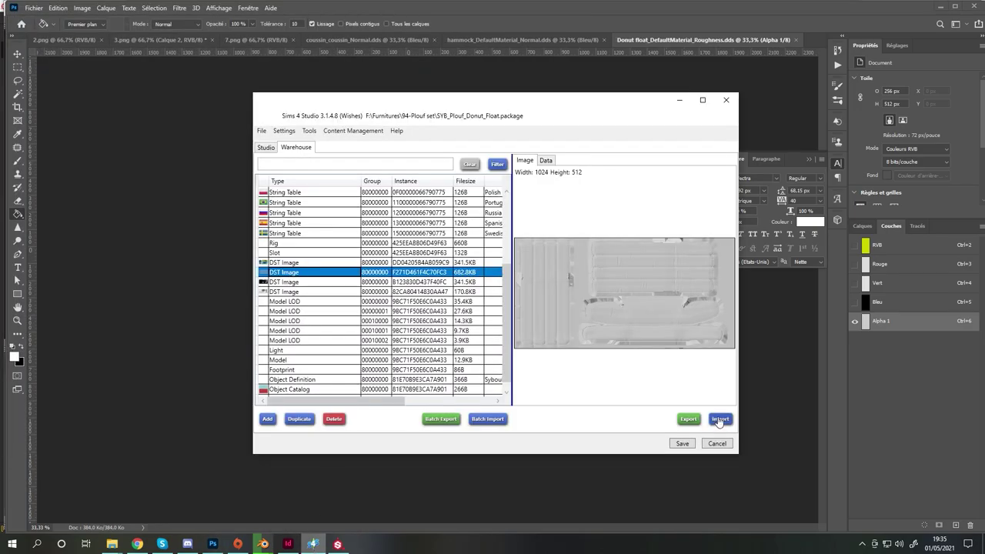
{"action": "left_click", "coordinate": [721, 419]}
{"action": "key", "text": "Escape"}
{"action": "left_click", "coordinate": [291, 291]}
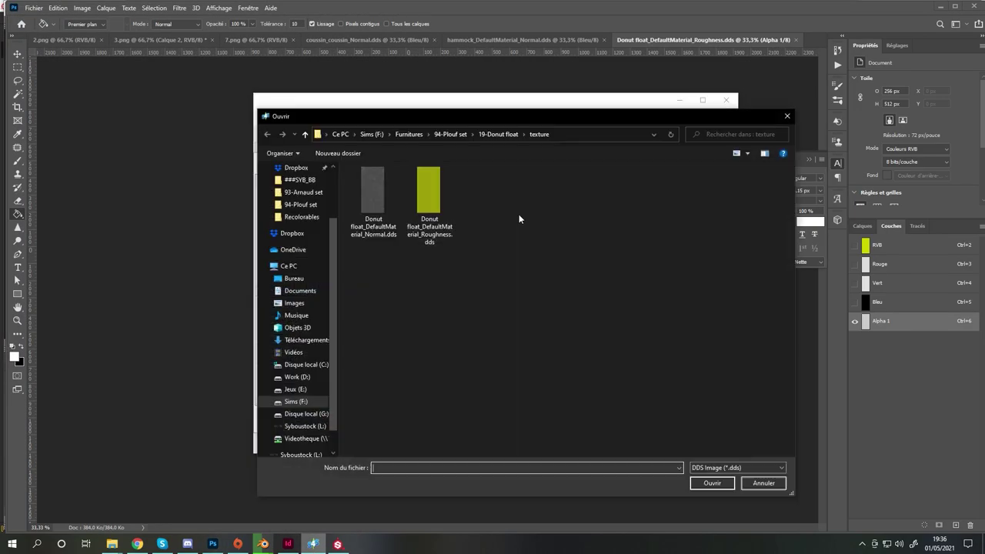
{"action": "key", "text": "BackSpace"}
{"action": "key", "text": "Escape"}
{"action": "scroll", "coordinate": [416, 335], "scroll_direction": "down", "scroll_amount": 1}
{"action": "left_click", "coordinate": [285, 309]}
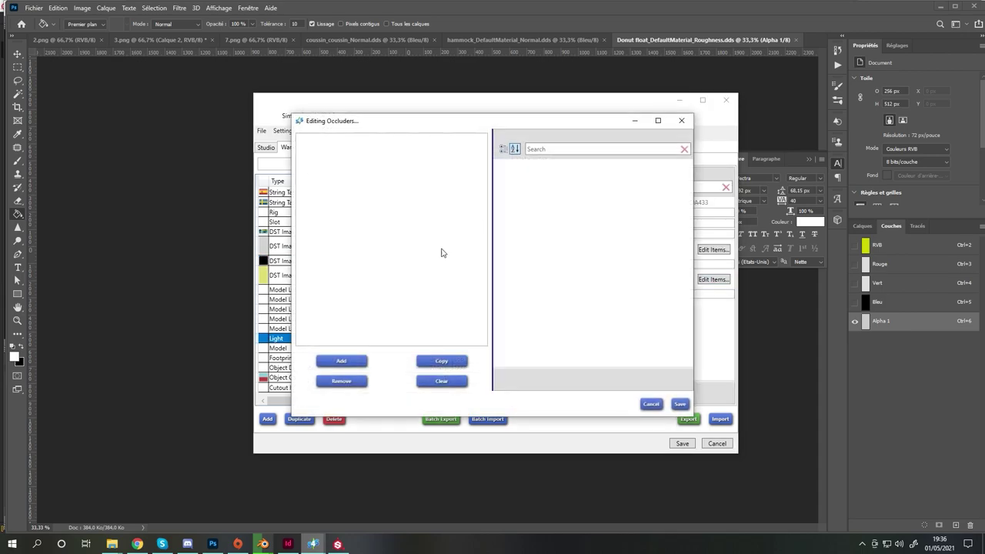
{"action": "left_click", "coordinate": [264, 544]}
{"action": "left_click", "coordinate": [377, 501]}
{"action": "key", "text": "Tab"}
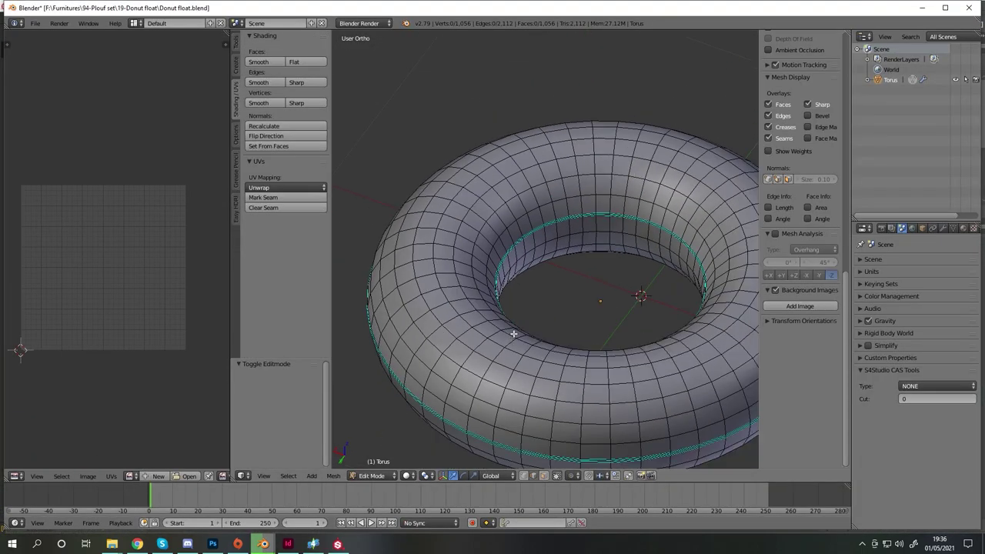
Remove radial edge loops from the torus and save it as Donut float medium.blend.
{"action": "key", "text": "KP_7"}
{"action": "scroll", "coordinate": [550, 304], "scroll_direction": "up", "scroll_amount": 3}
{"action": "left_click", "coordinate": [631, 146], "text": "alt"}
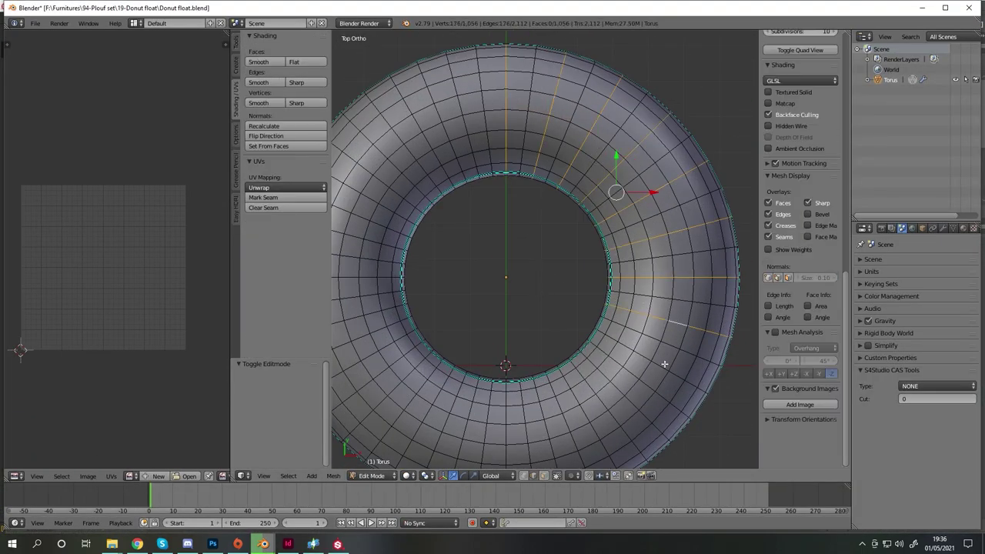
{"action": "left_click", "coordinate": [550, 454], "text": "ctrl"}
{"action": "middle_click_drag", "start_coordinate": [551, 454], "coordinate": [592, 380], "text": "shift"}
{"action": "scroll", "coordinate": [491, 97], "scroll_direction": "down", "scroll_amount": 3}
{"action": "middle_click_drag", "start_coordinate": [491, 97], "coordinate": [612, 340]}
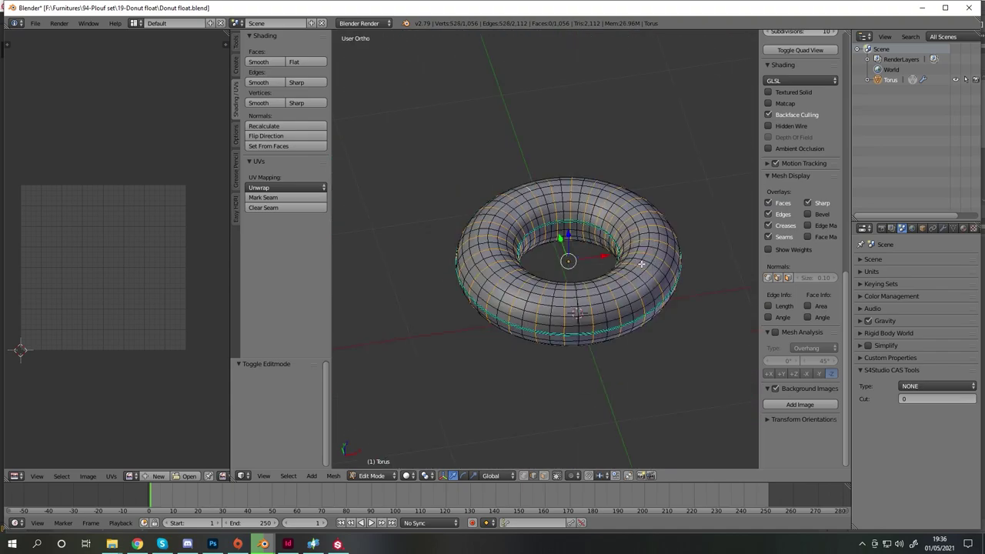
{"action": "key", "text": "Tab"}
{"action": "left_click", "coordinate": [36, 23]}
{"action": "left_click", "coordinate": [46, 104]}
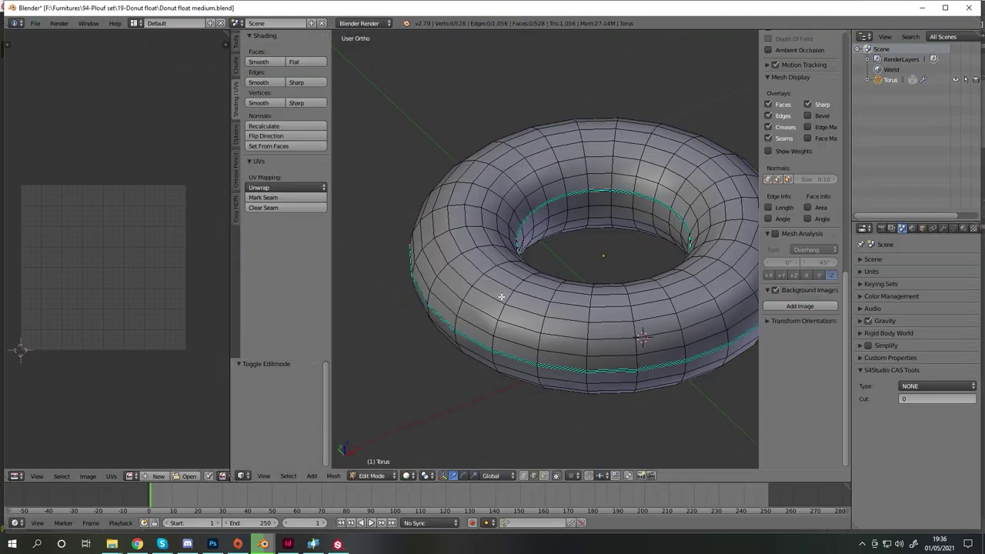
Delete more edge loops and save the lighter model as Donut float low.blend.
{"action": "middle_click_drag", "start_coordinate": [477, 231], "coordinate": [467, 200]}
{"action": "scroll", "coordinate": [448, 208], "scroll_direction": "up", "scroll_amount": 3}
{"action": "scroll", "coordinate": [475, 144], "scroll_direction": "down", "scroll_amount": 4}
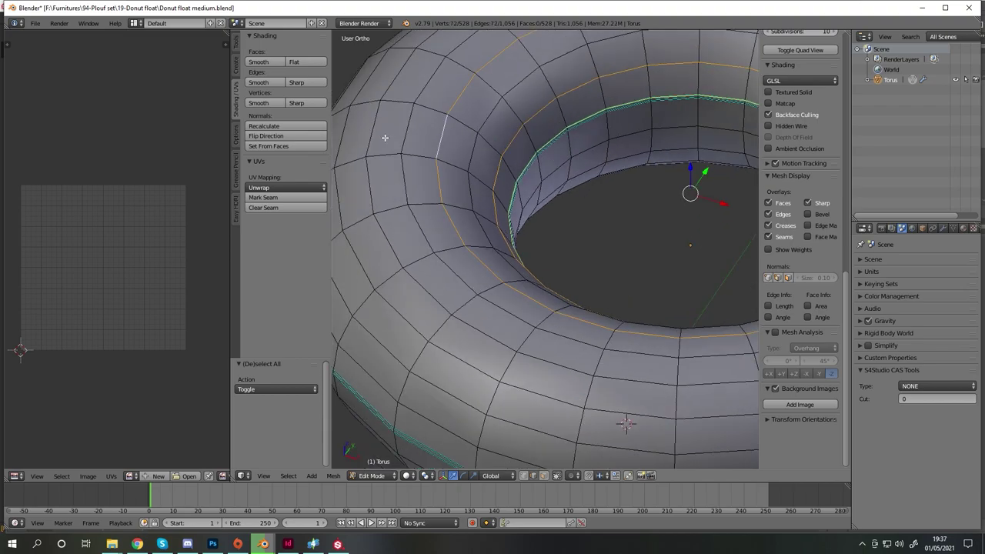
{"action": "middle_click_drag", "start_coordinate": [474, 144], "coordinate": [573, 251]}
{"action": "key", "text": "x"}
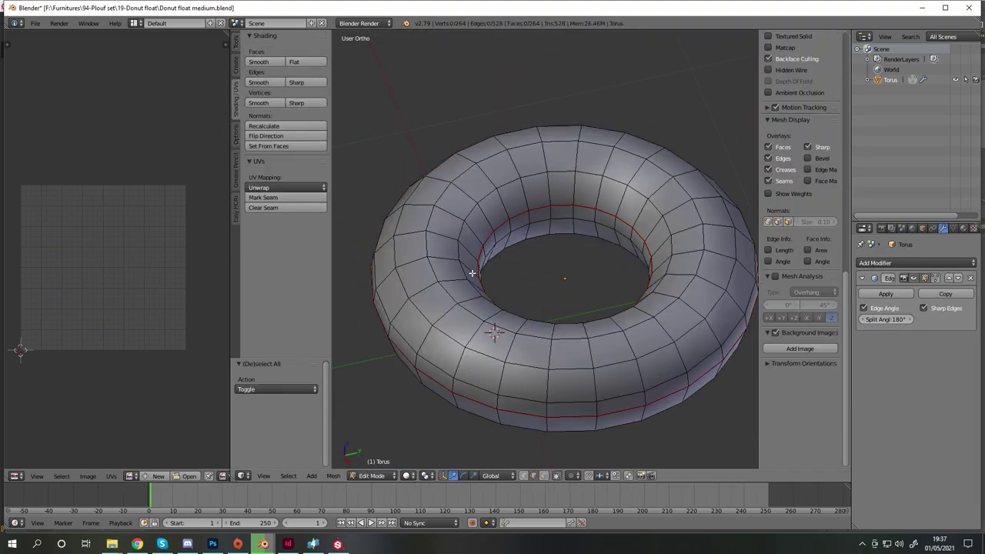
{"action": "left_click", "coordinate": [36, 23]}
{"action": "left_click", "coordinate": [55, 112]}
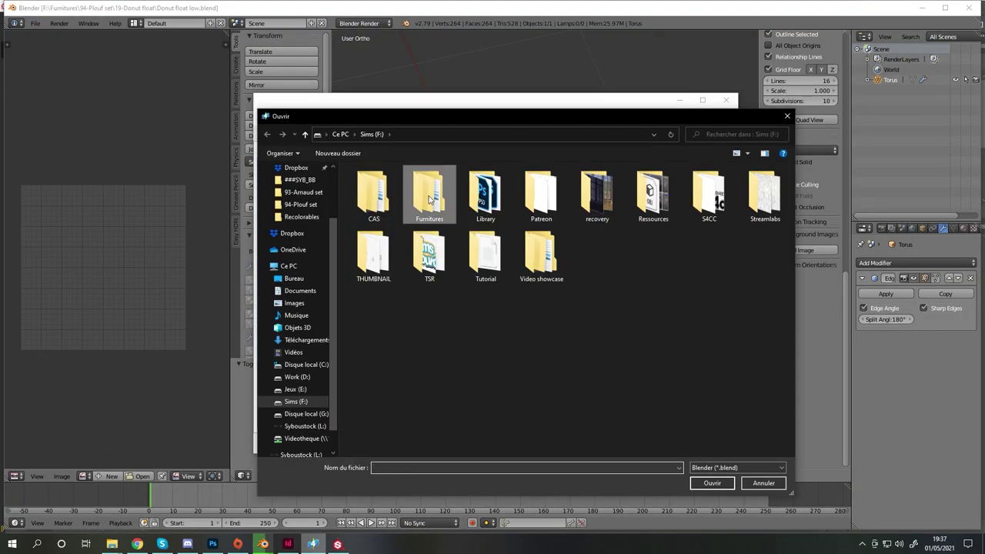
Import the Donut float model files into the main, low-detail and shadow LODs.
{"action": "double_click", "coordinate": [429, 199]}
{"action": "double_click", "coordinate": [598, 193]}
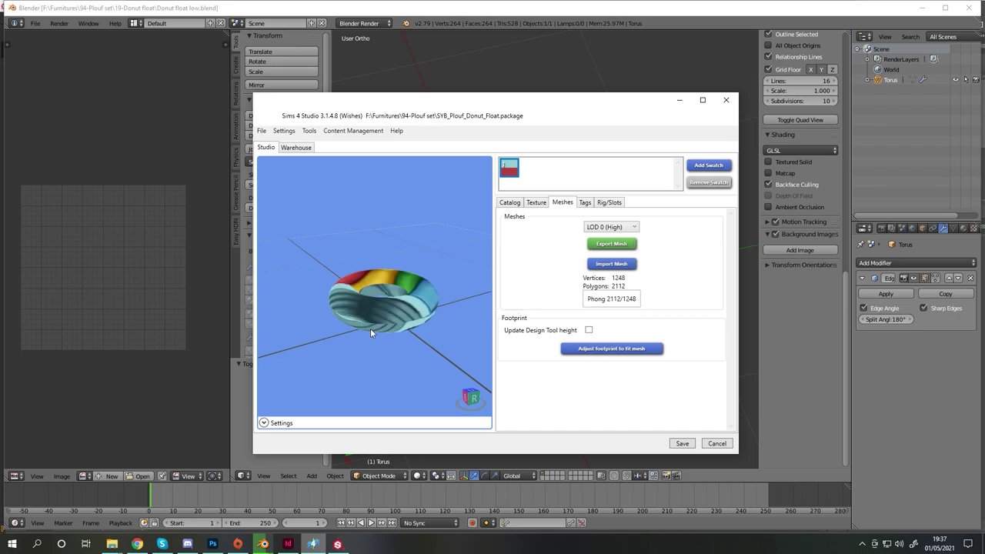
{"action": "left_click_drag", "start_coordinate": [371, 328], "coordinate": [377, 362]}
{"action": "left_click", "coordinate": [611, 227]}
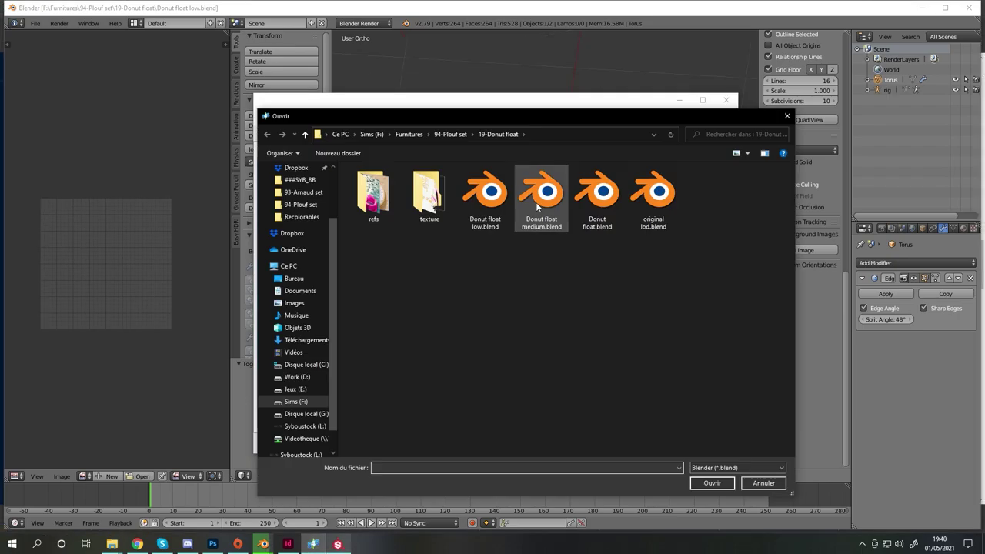
{"action": "double_click", "coordinate": [546, 194]}
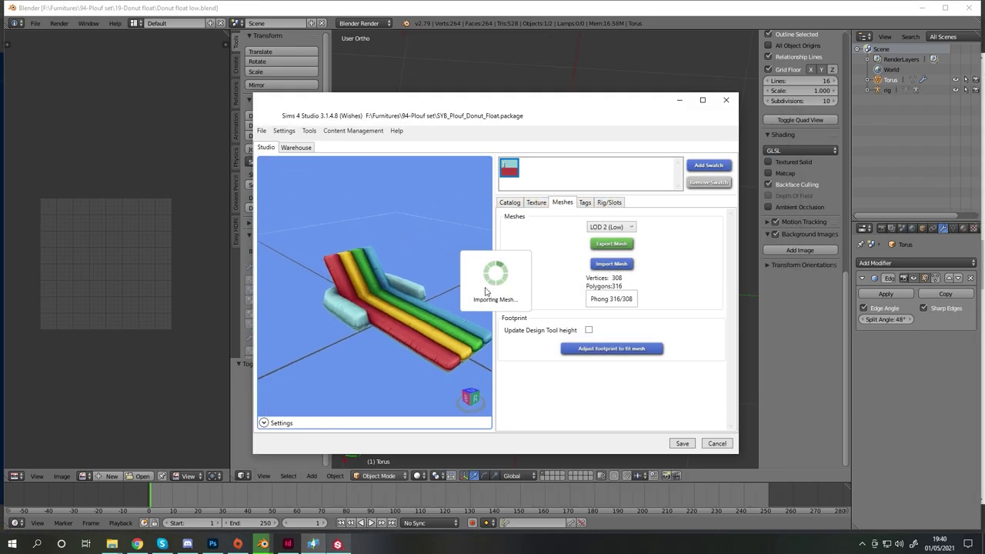
{"action": "left_click", "coordinate": [611, 263]}
{"action": "double_click", "coordinate": [606, 202]}
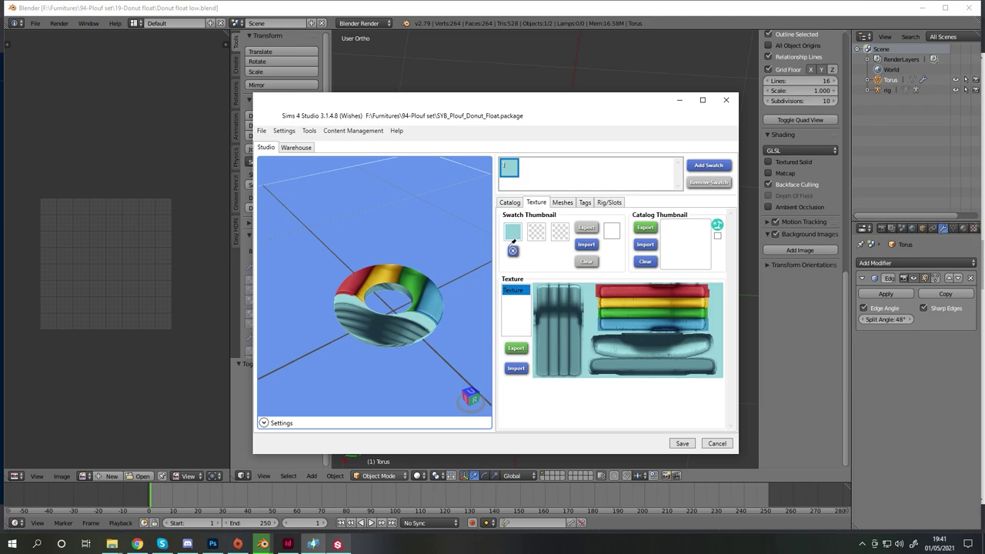
{"action": "left_click", "coordinate": [513, 237]}
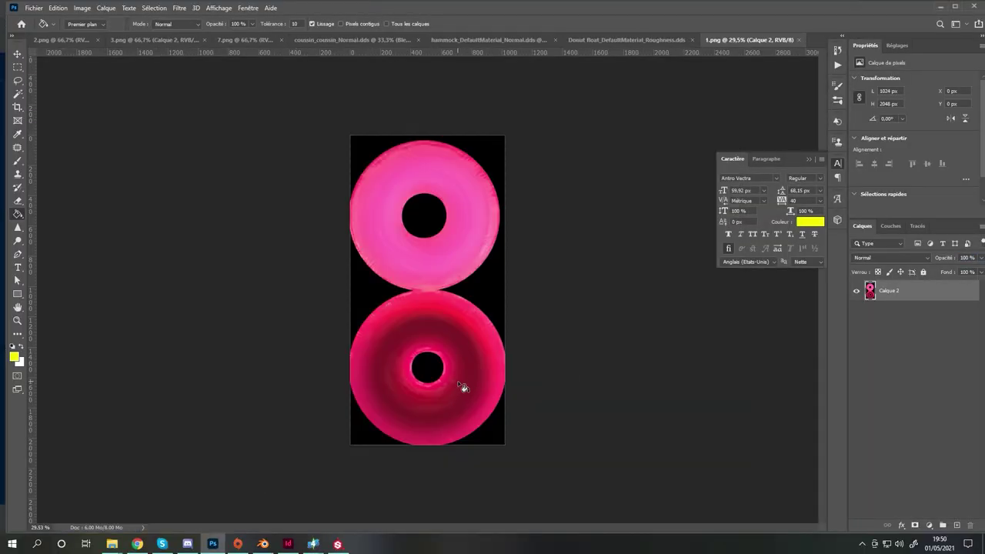
Shift the donut texture's hue from pink to yellow and save it as a new file.
{"action": "key", "text": "ctrl+u"}
{"action": "left_click_drag", "start_coordinate": [634, 346], "coordinate": [649, 345]}
{"action": "key", "text": "Return"}
{"action": "key", "text": "ctrl+shift+s"}
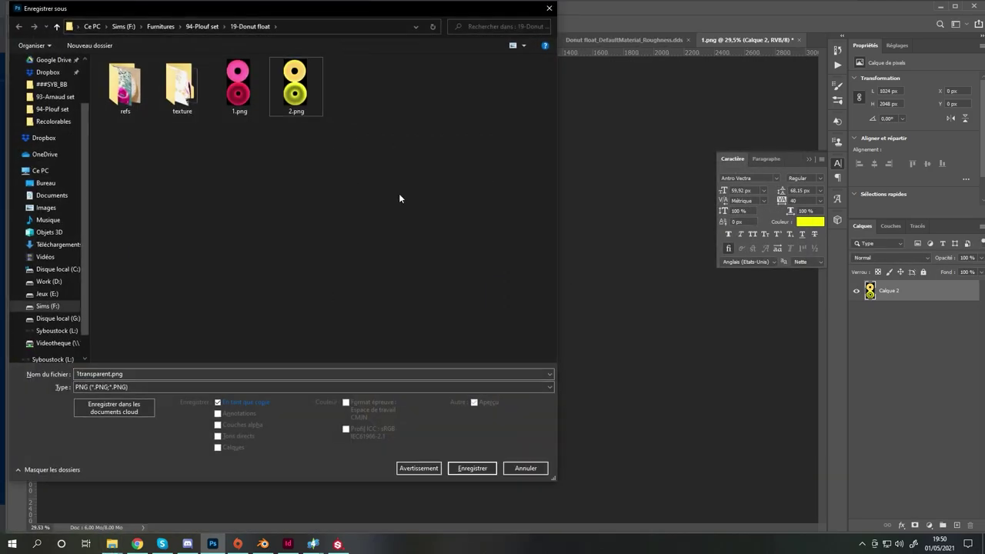
Make a cyan texture variant and add it as a new swatch.
{"action": "left_click_drag", "start_coordinate": [664, 208], "coordinate": [650, 210]}
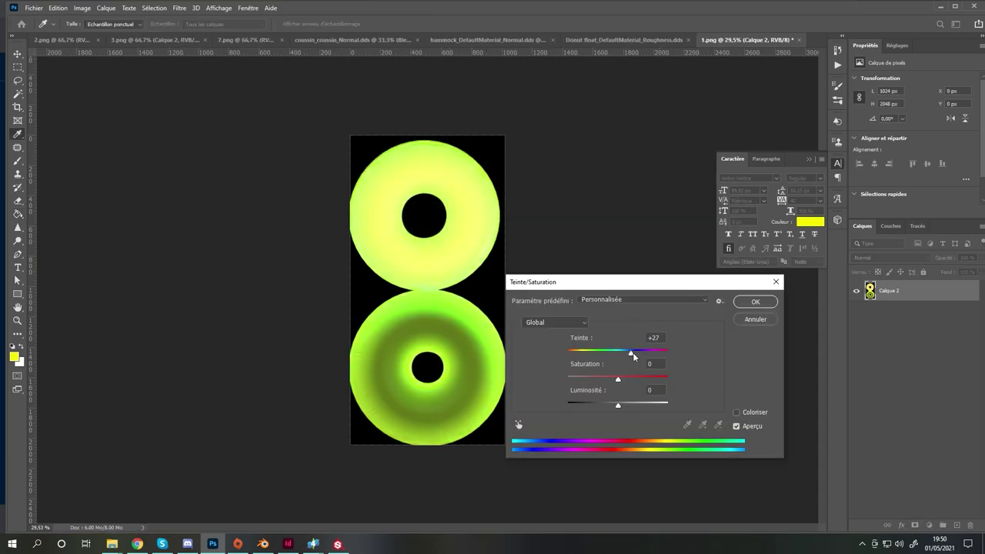
{"action": "left_click_drag", "start_coordinate": [634, 356], "coordinate": [649, 352]}
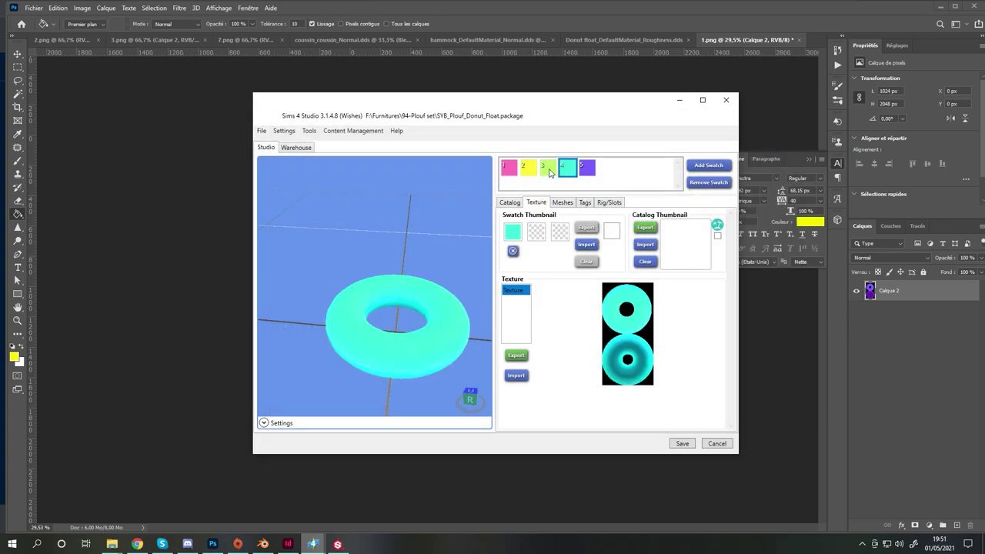
{"action": "left_click", "coordinate": [515, 174]}
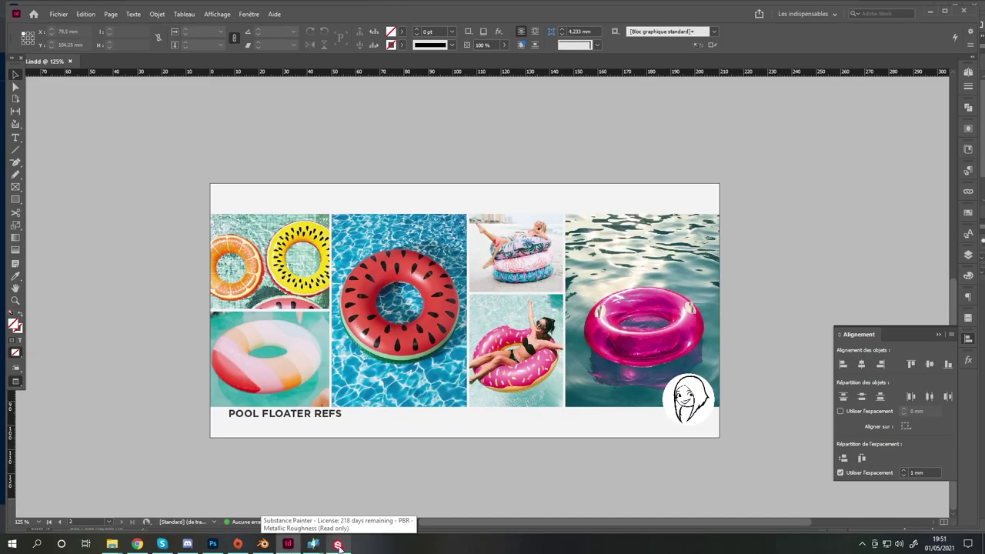
{"action": "left_click", "coordinate": [338, 545]}
Apply Plastic Matte Pure from a 'plast' shelf search to the float and make it green.
{"action": "left_click", "coordinate": [154, 48]}
{"action": "type", "text": "plast"}
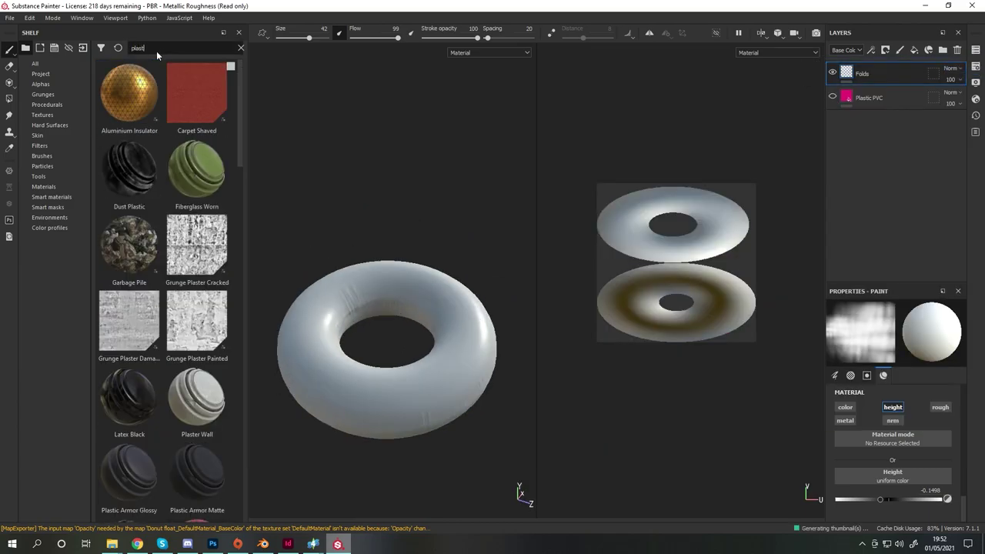
{"action": "scroll", "coordinate": [161, 237], "scroll_direction": "down", "scroll_amount": 5}
{"action": "left_click_drag", "start_coordinate": [197, 297], "coordinate": [418, 388]}
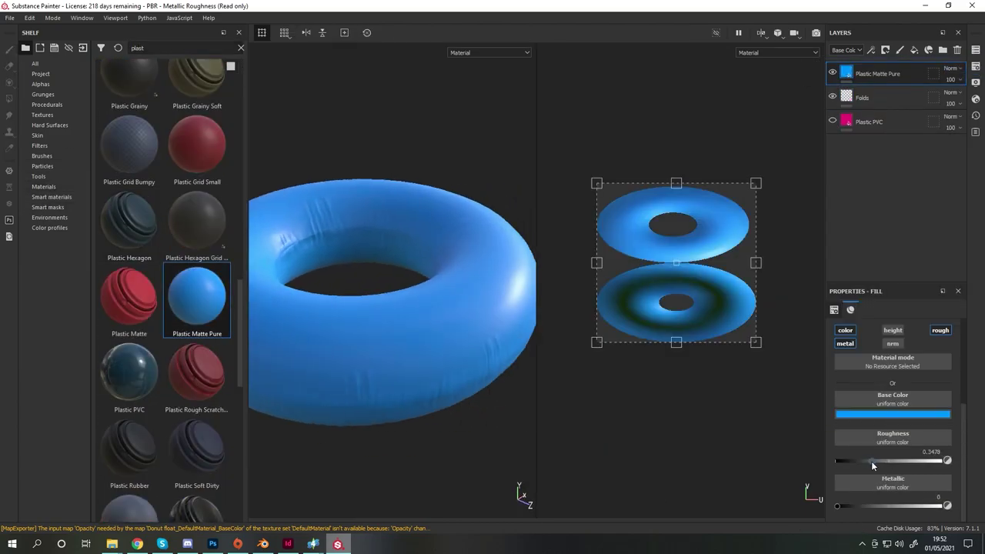
{"action": "left_click", "coordinate": [892, 414]}
{"action": "left_click_drag", "start_coordinate": [904, 454], "coordinate": [892, 472]}
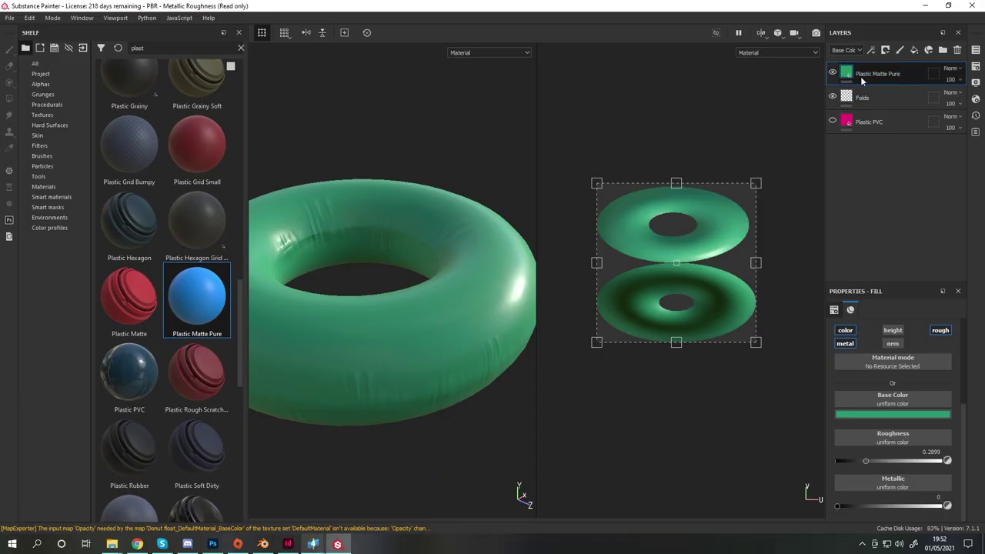
Give the copied green layer a white mask with a fill effect.
{"action": "right_click", "coordinate": [885, 71]}
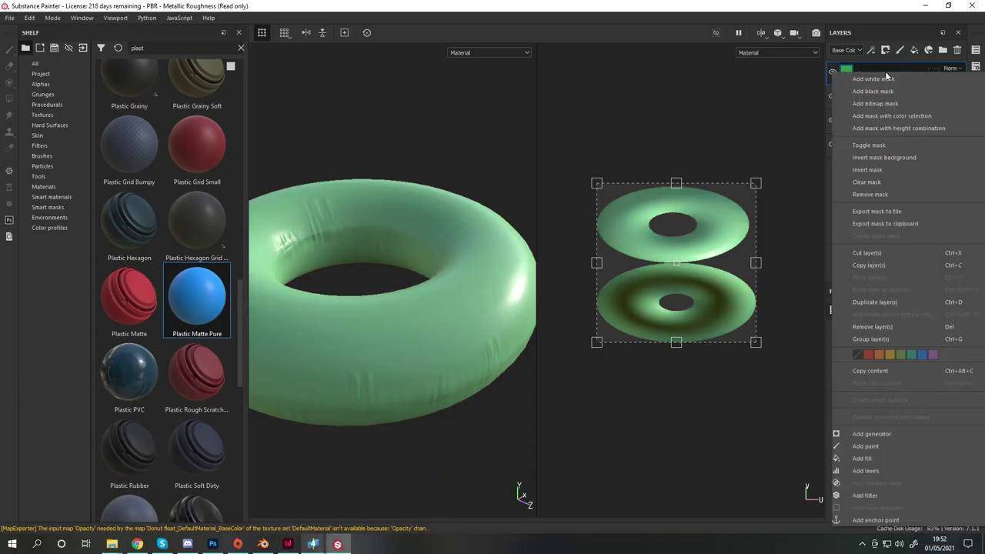
{"action": "left_click", "coordinate": [881, 78]}
{"action": "right_click", "coordinate": [861, 70]}
{"action": "left_click", "coordinate": [866, 424]}
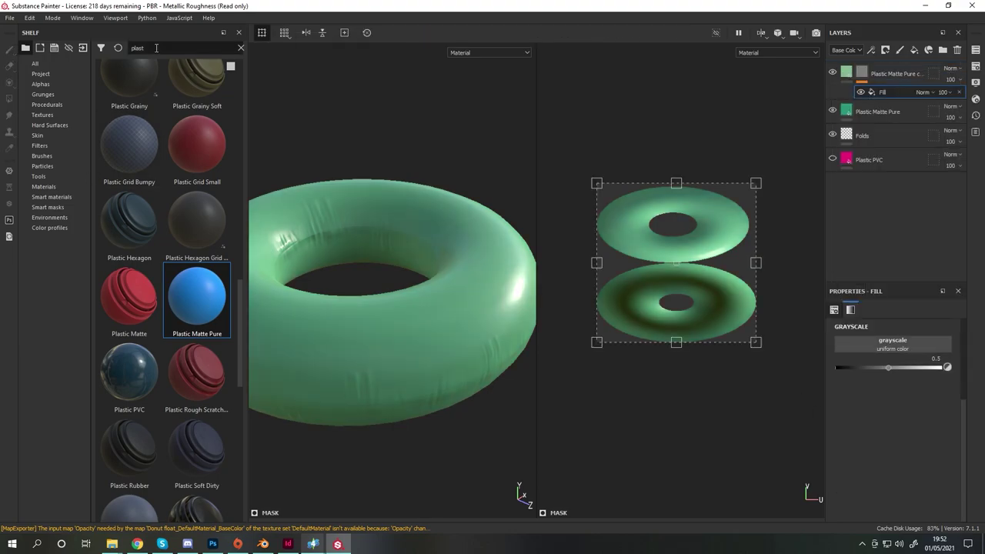
Load Shape Circle Squeeze into the mask fill, reposition it, and lower squeeze to 0.597.
{"action": "key", "text": "BackSpace"}
{"action": "key", "text": "BackSpace"}
{"action": "key", "text": "BackSpace"}
{"action": "type", "text": "circle"}
{"action": "scroll", "coordinate": [239, 158], "scroll_direction": "down", "scroll_amount": 5}
{"action": "scroll", "coordinate": [228, 270], "scroll_direction": "down", "scroll_amount": 5}
{"action": "scroll", "coordinate": [230, 482], "scroll_direction": "down", "scroll_amount": 5}
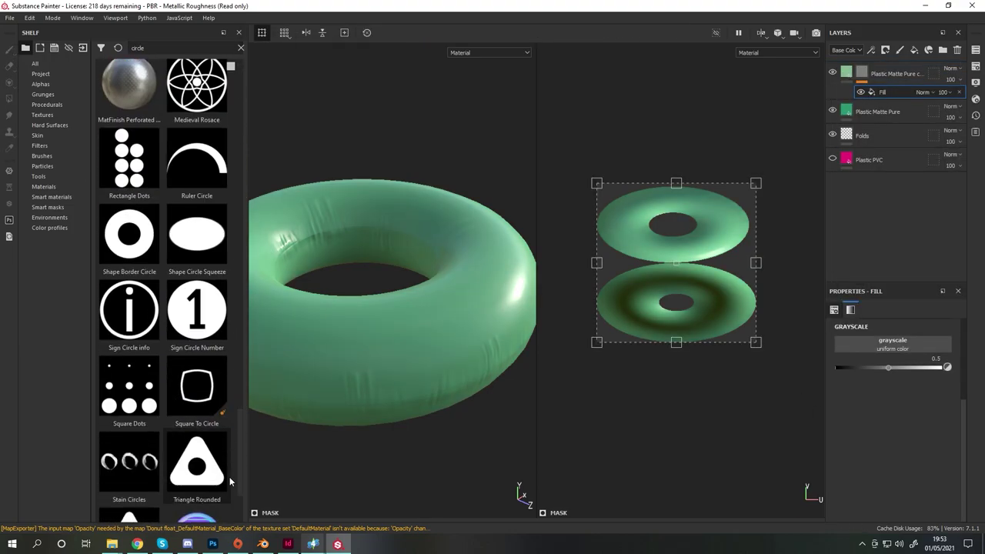
{"action": "left_click_drag", "start_coordinate": [197, 231], "coordinate": [893, 344]}
{"action": "left_click_drag", "start_coordinate": [675, 342], "coordinate": [677, 421]}
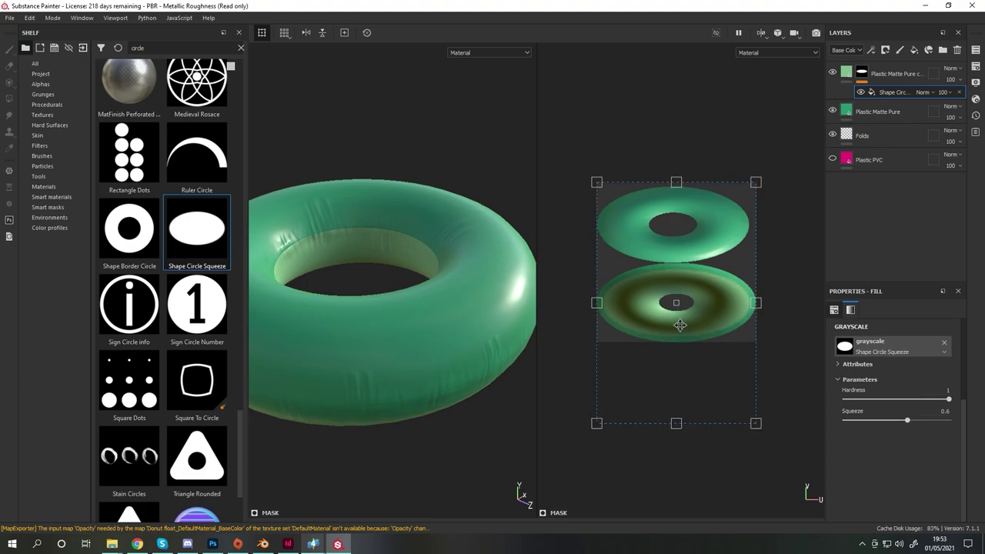
{"action": "left_click_drag", "start_coordinate": [680, 326], "coordinate": [698, 268]}
{"action": "left_click_drag", "start_coordinate": [915, 423], "coordinate": [906, 420]}
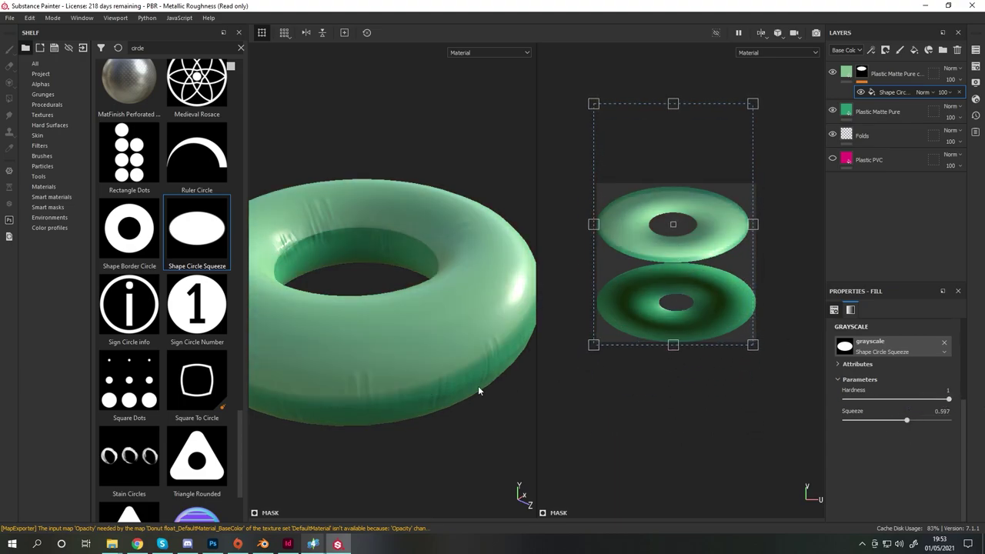
Extend the mask frame's bottom edge slightly lower and reframe the whole float.
{"action": "mouse_move", "coordinate": [431, 323]}
{"action": "left_mouse_down", "text": "alt"}
{"action": "mouse_move", "coordinate": [453, 357]}
{"action": "mouse_move", "coordinate": [462, 323]}
{"action": "left_mouse_up", "text": "alt"}
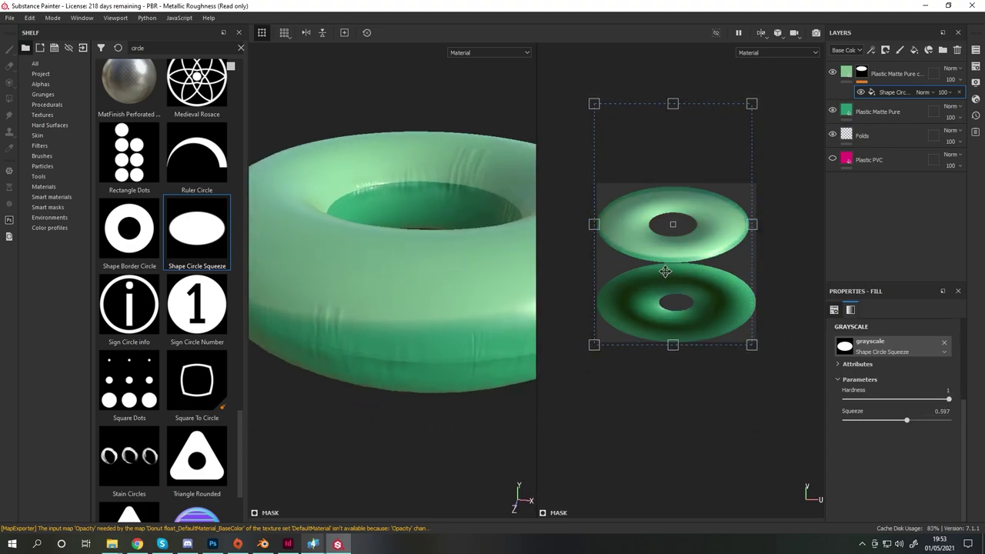
{"action": "scroll", "coordinate": [684, 285], "scroll_direction": "up", "scroll_amount": 3}
{"action": "left_click_drag", "start_coordinate": [665, 401], "coordinate": [662, 401]}
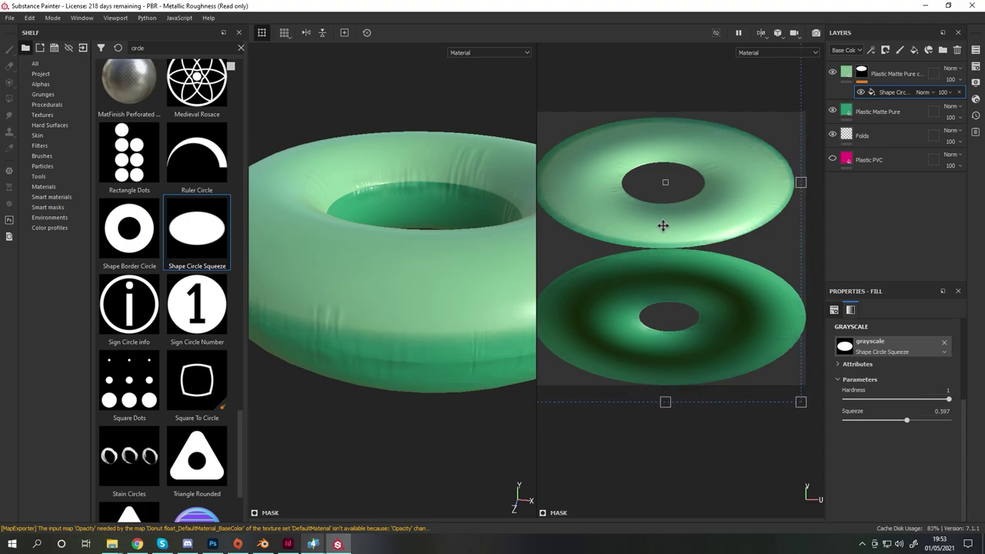
{"action": "key", "text": "f"}
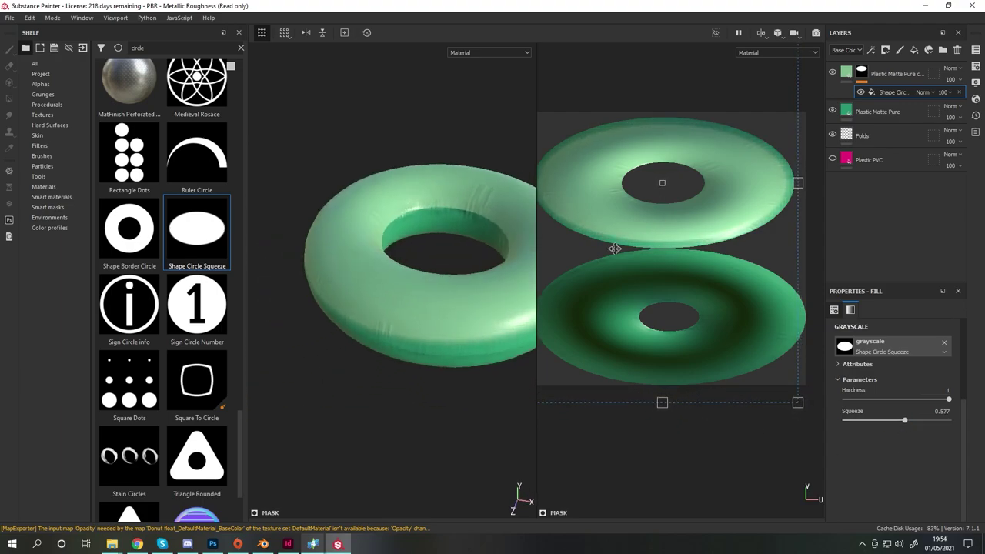
{"action": "scroll", "coordinate": [424, 400], "scroll_direction": "down", "scroll_amount": 3}
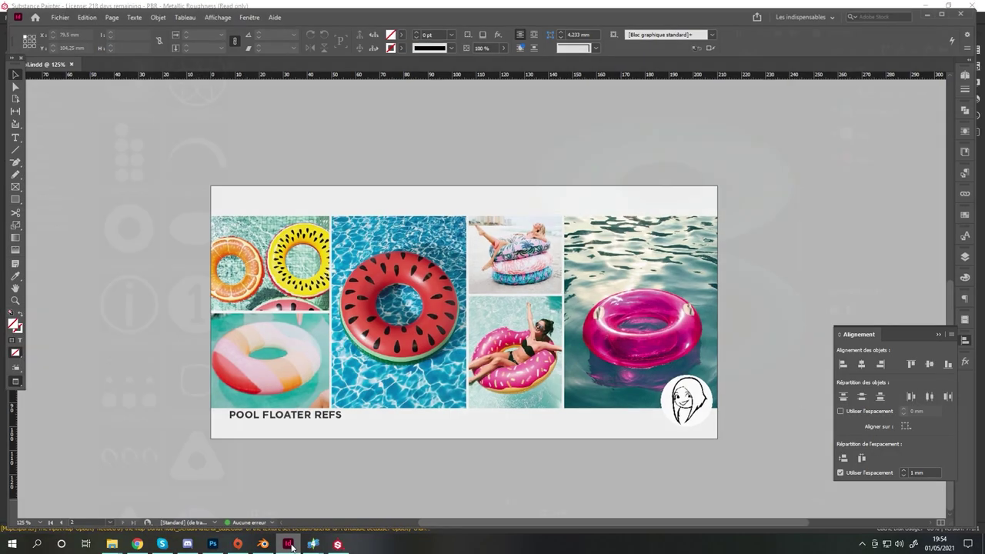
Recolour the top masked copy red and shrink its circle mask to narrow the red area.
{"action": "left_click", "coordinate": [889, 72]}
{"action": "left_click", "coordinate": [847, 71]}
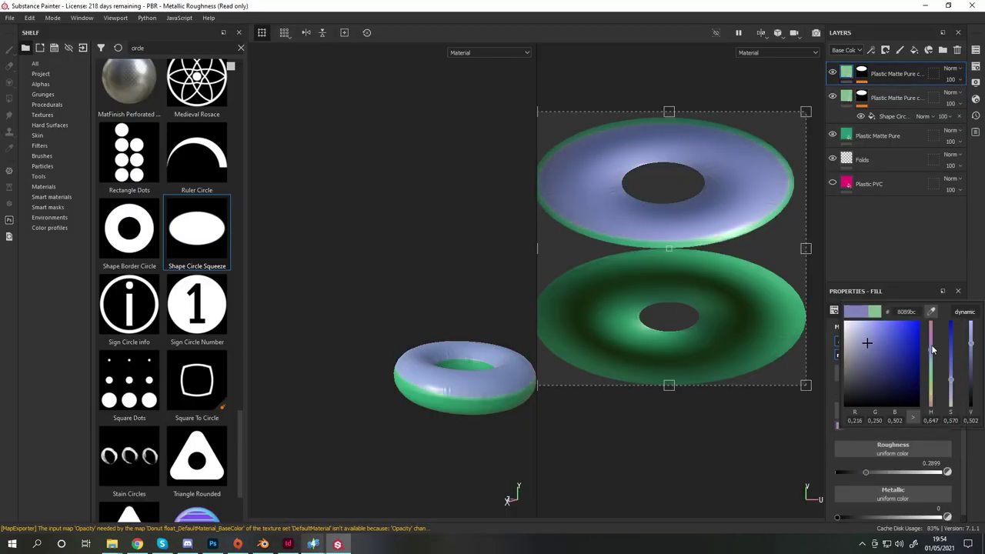
{"action": "left_click_drag", "start_coordinate": [935, 362], "coordinate": [894, 341]}
{"action": "left_click", "coordinate": [893, 77]}
{"action": "left_click", "coordinate": [893, 91]}
{"action": "left_click_drag", "start_coordinate": [808, 414], "coordinate": [786, 377]}
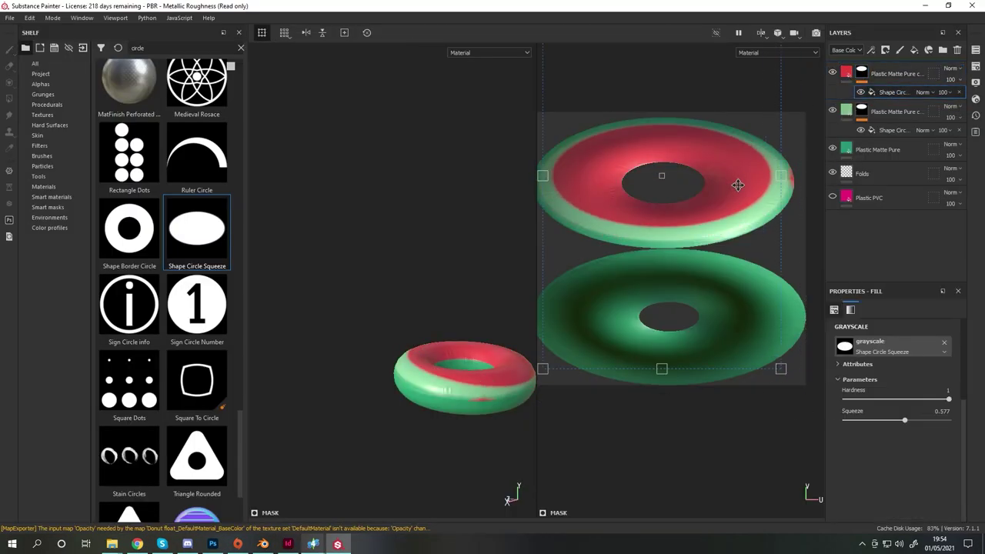
{"action": "left_click_drag", "start_coordinate": [739, 187], "coordinate": [672, 226]}
Duplicate the masked layer, set UV Wrap to None, and shape its mask into an inner green ring.
{"action": "left_click", "coordinate": [288, 544]}
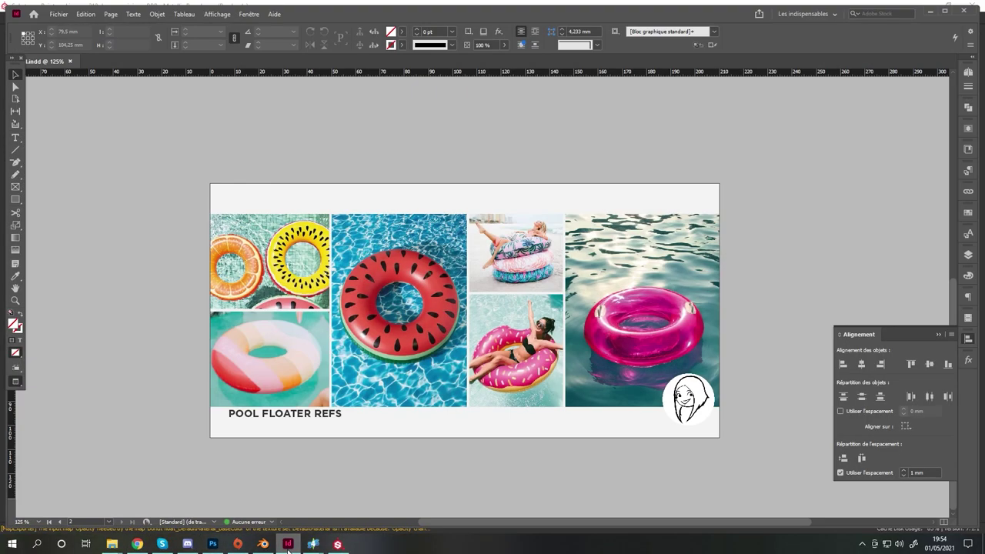
{"action": "left_click", "coordinate": [337, 544]}
{"action": "key", "text": "ctrl+d"}
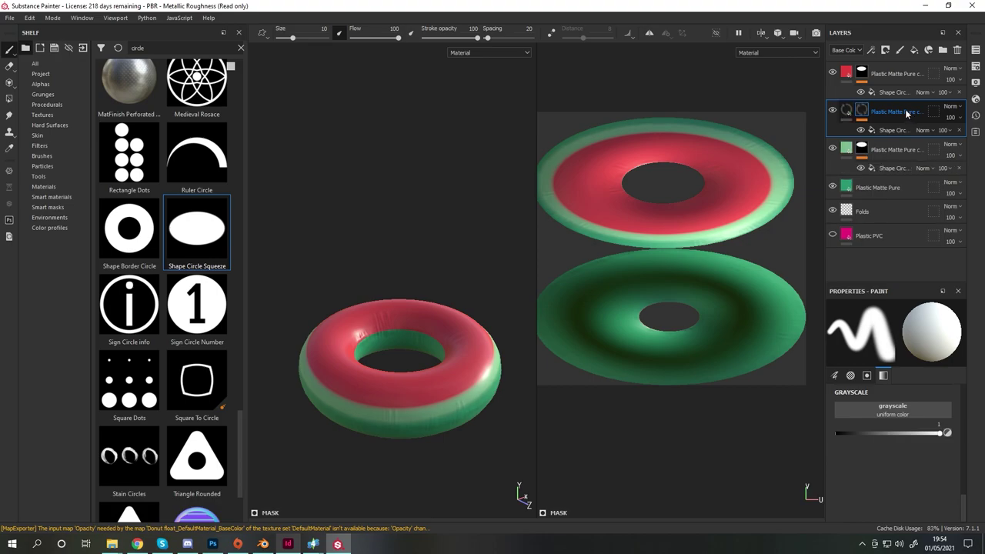
{"action": "left_click", "coordinate": [893, 91]}
{"action": "left_click", "coordinate": [906, 370]}
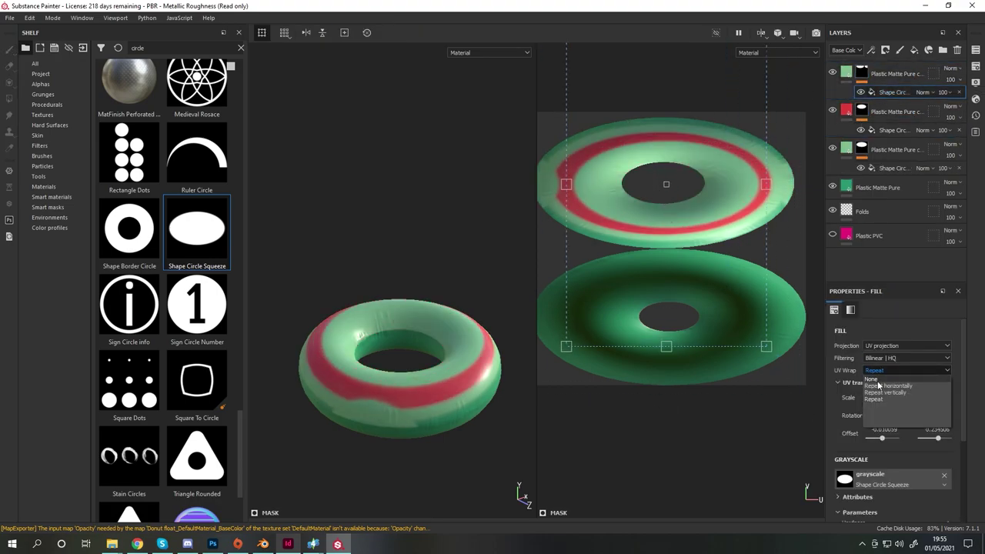
{"action": "left_click", "coordinate": [885, 383]}
{"action": "left_click_drag", "start_coordinate": [728, 287], "coordinate": [745, 314]}
{"action": "left_click_drag", "start_coordinate": [735, 269], "coordinate": [687, 231]}
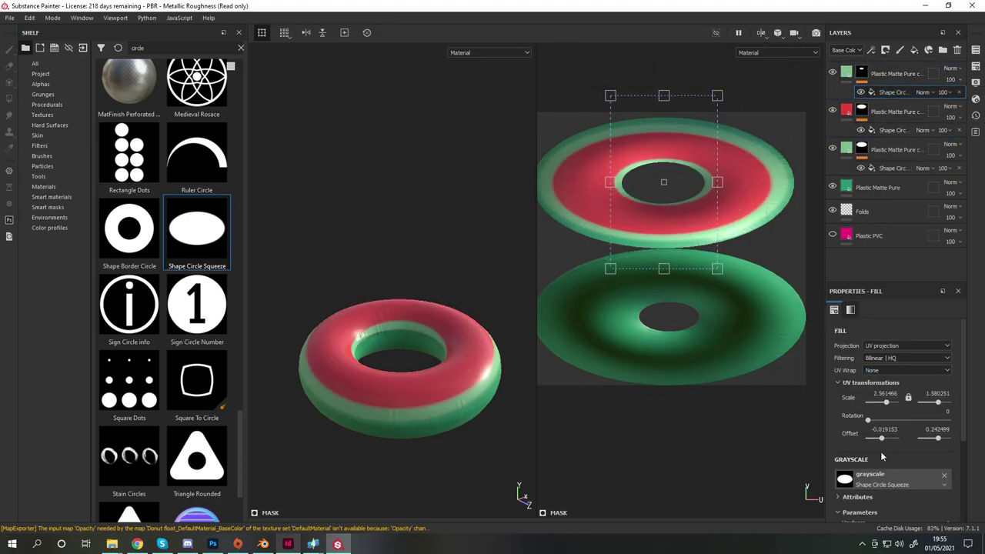
{"action": "scroll", "coordinate": [882, 458], "scroll_direction": "down", "scroll_amount": 3}
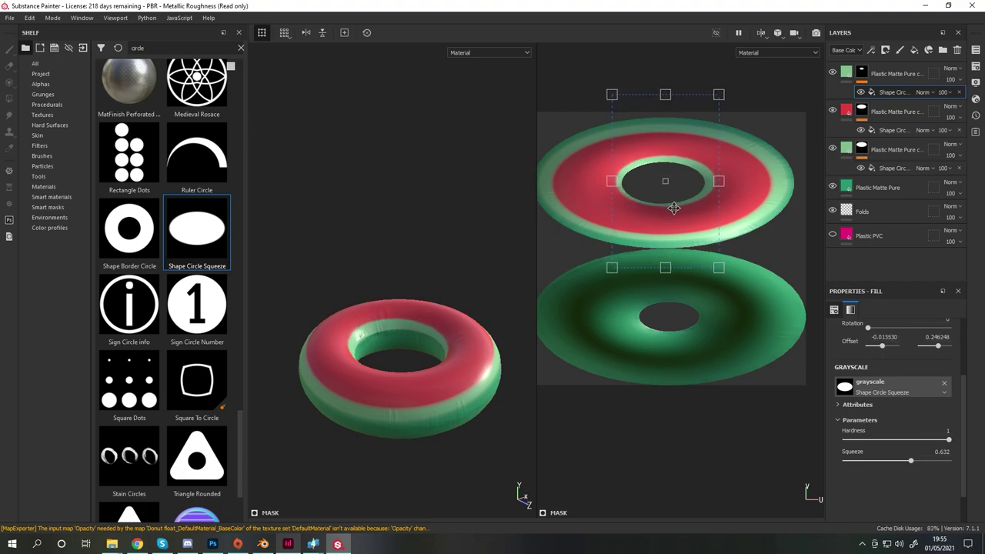
Check the rings from new angles and review each layer's circle mask shape.
{"action": "left_click_drag", "start_coordinate": [440, 348], "coordinate": [592, 208], "text": "alt"}
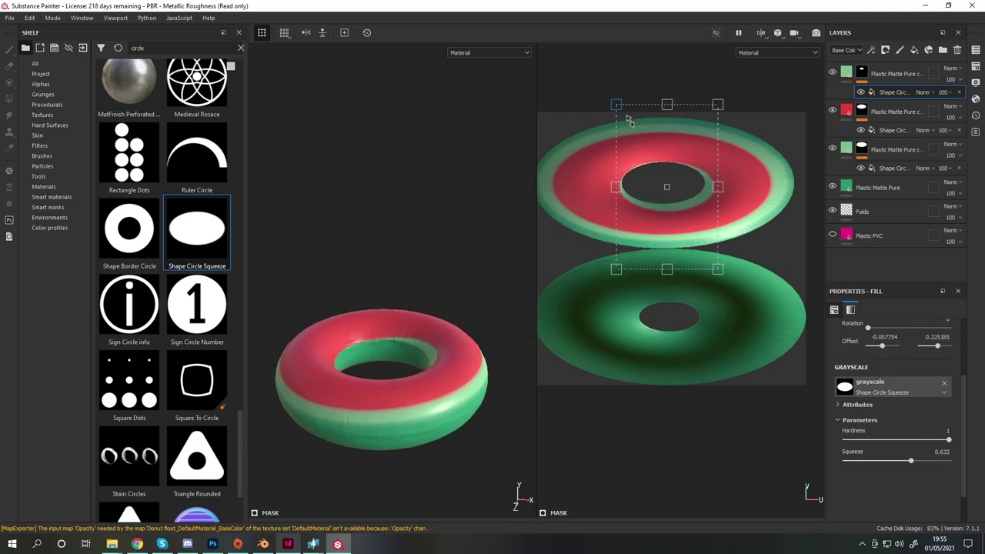
{"action": "left_click_drag", "start_coordinate": [429, 362], "coordinate": [642, 238], "text": "alt"}
{"action": "left_click", "coordinate": [905, 74]}
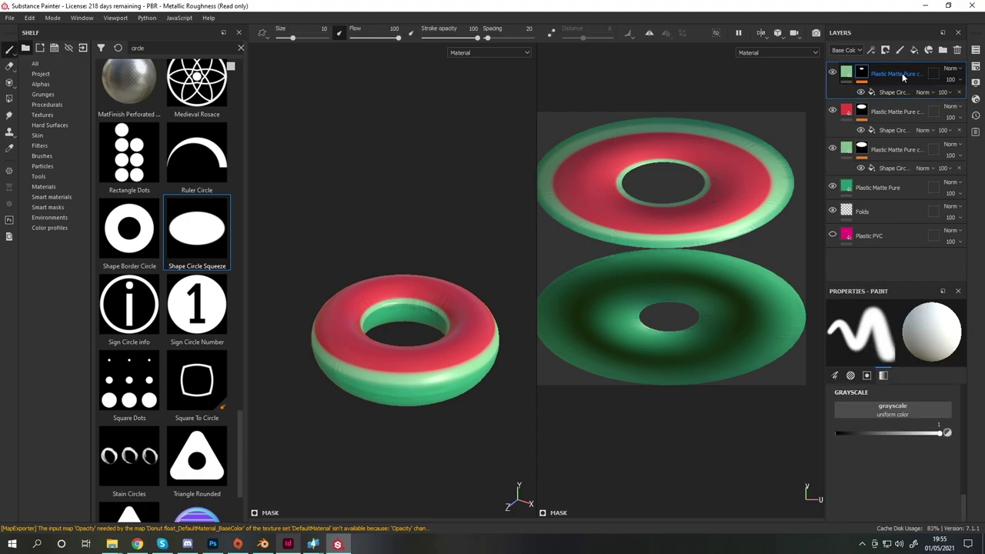
{"action": "left_click", "coordinate": [881, 91]}
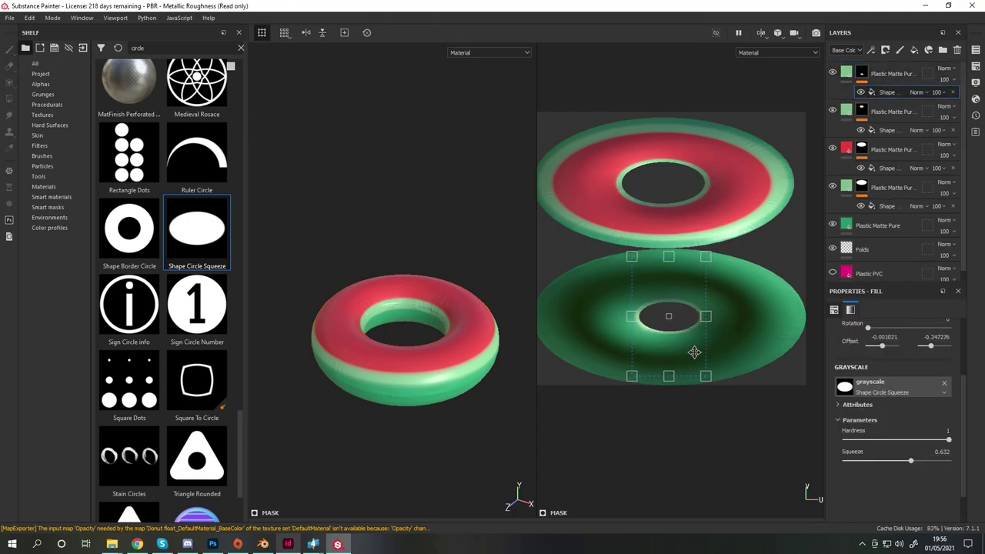
{"action": "scroll", "coordinate": [694, 353], "scroll_direction": "up", "scroll_amount": 1}
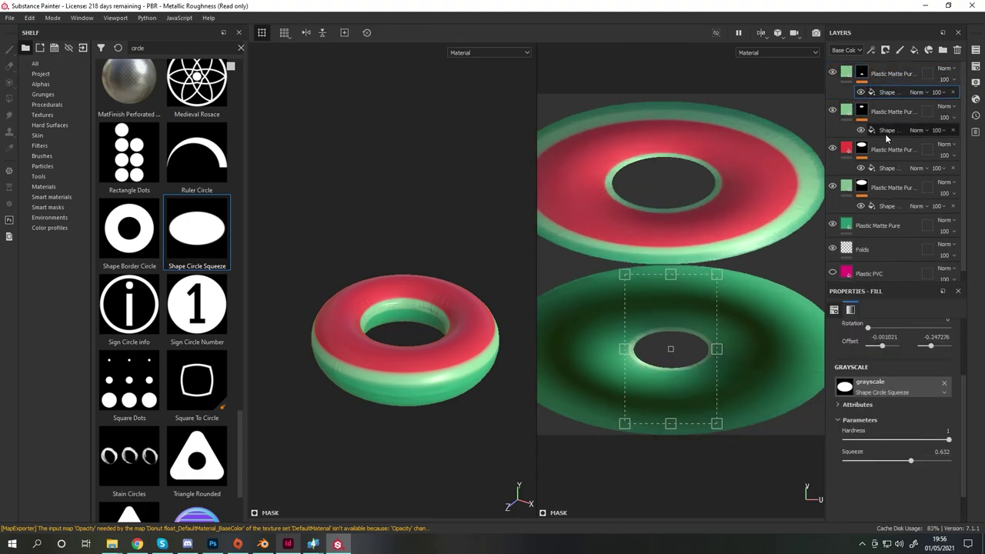
{"action": "left_click", "coordinate": [865, 187]}
{"action": "left_click", "coordinate": [885, 205]}
{"action": "scroll", "coordinate": [715, 352], "scroll_direction": "down", "scroll_amount": 3}
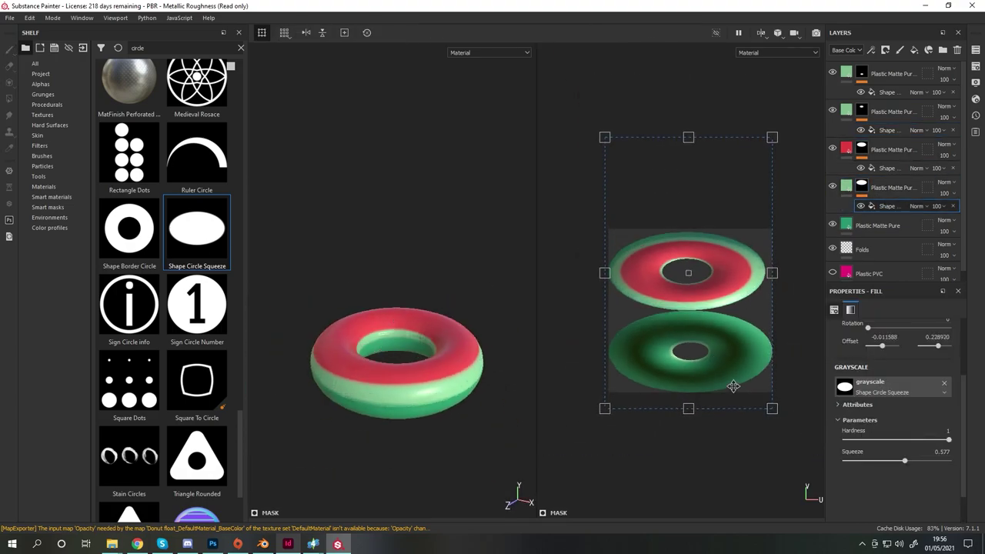
{"action": "scroll", "coordinate": [730, 384], "scroll_direction": "up", "scroll_amount": 1}
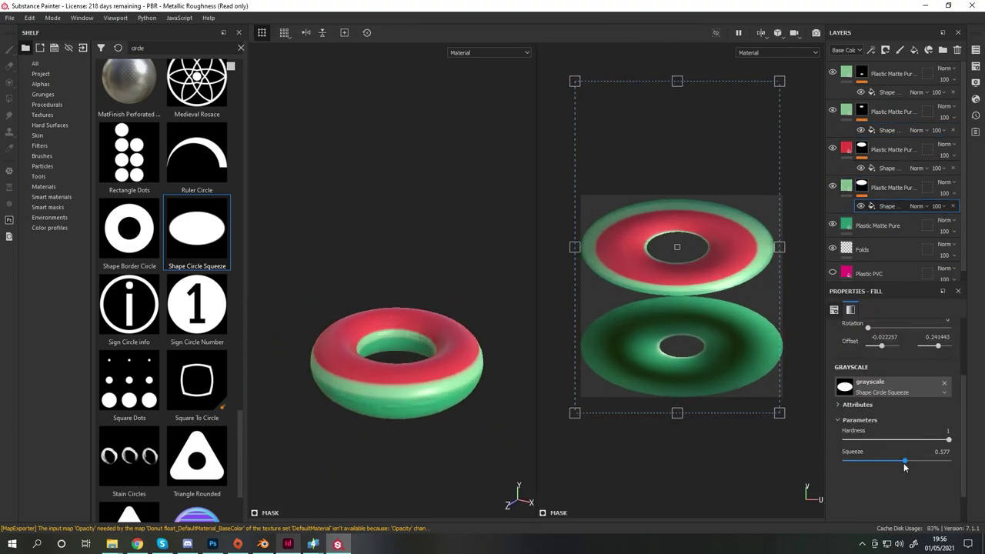
{"action": "left_click", "coordinate": [885, 149]}
{"action": "left_click", "coordinate": [885, 168]}
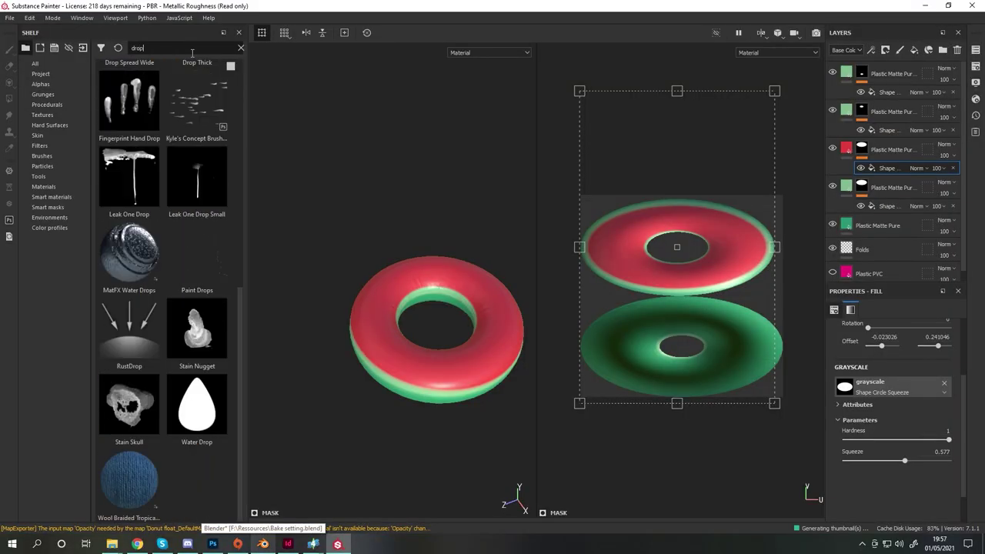
Add a new paint layer named 'drops' and set up its paint colour.
{"action": "left_click", "coordinate": [885, 49]}
{"action": "double_click", "coordinate": [863, 73]}
{"action": "type", "text": "drops"}
{"action": "key", "text": "Return"}
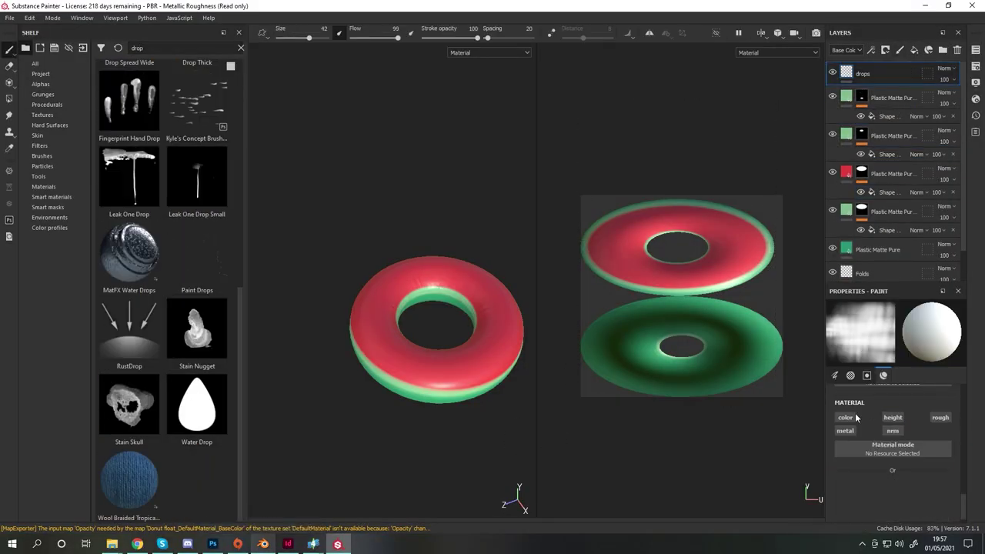
{"action": "left_click", "coordinate": [892, 502]}
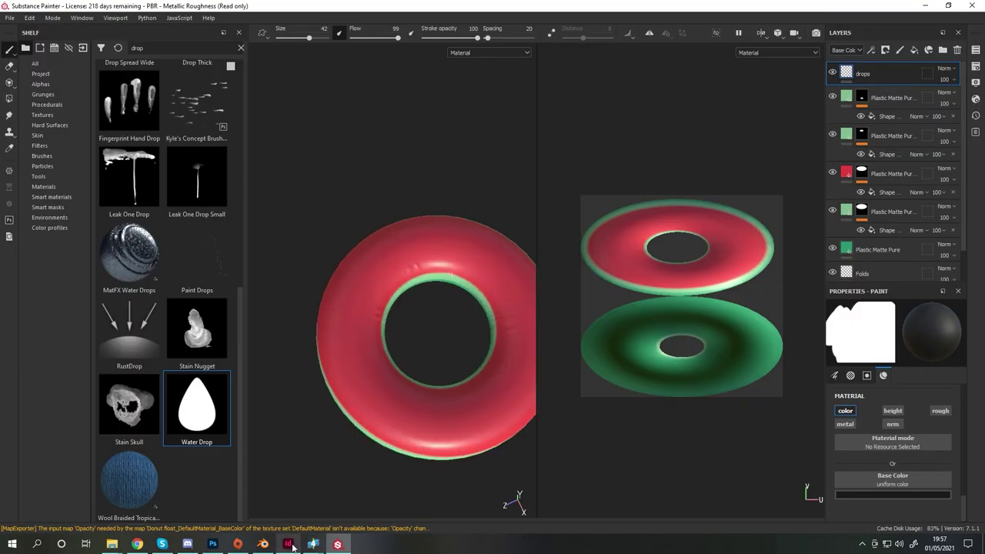
{"action": "left_click", "coordinate": [288, 545]}
{"action": "left_click", "coordinate": [288, 545]}
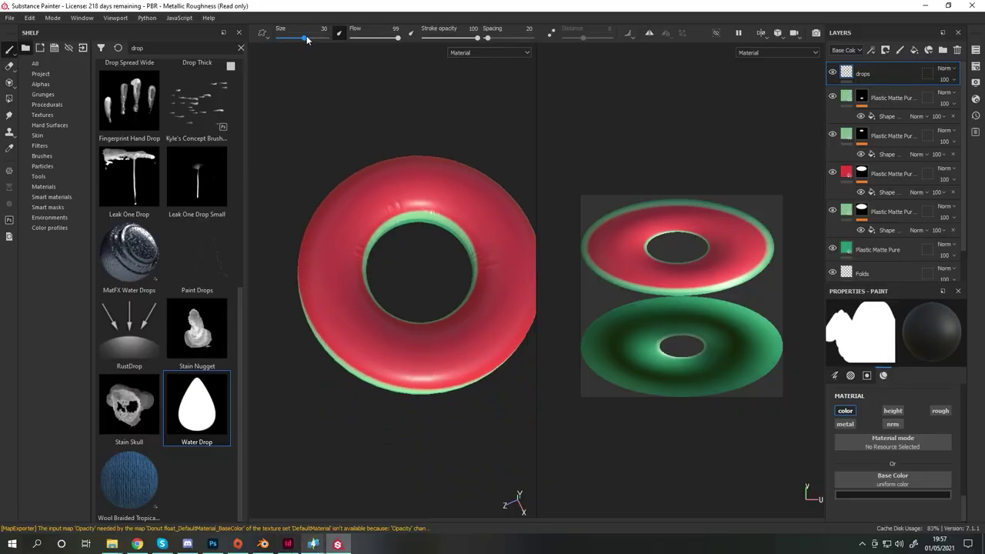
Stamp water-drop seeds around the red surface, turning the float to reach and inspect each side.
{"action": "left_click", "coordinate": [405, 375]}
{"action": "left_click", "coordinate": [418, 363]}
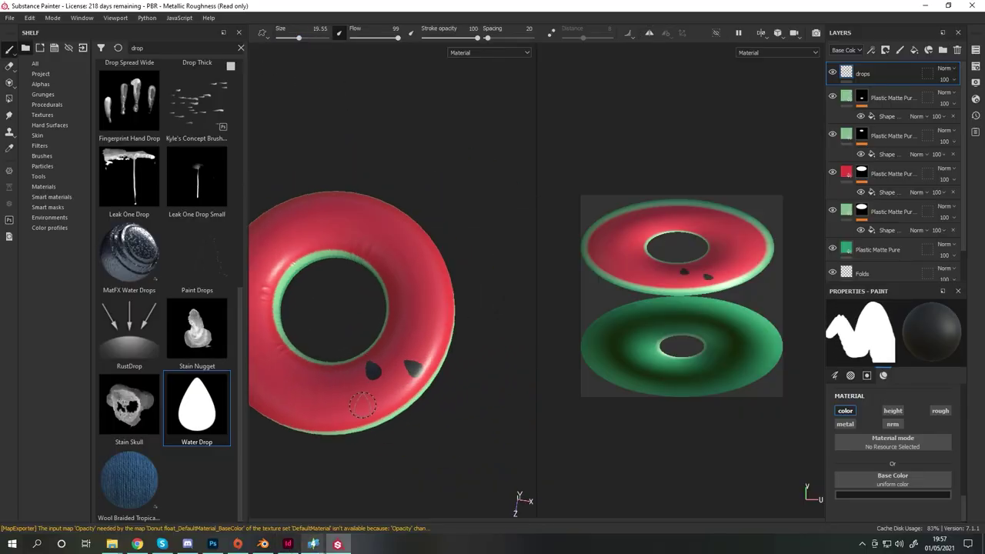
{"action": "middle_click_drag", "start_coordinate": [418, 374], "coordinate": [370, 406], "text": "alt"}
{"action": "left_click", "coordinate": [428, 377]}
{"action": "mouse_move", "coordinate": [369, 407]}
{"action": "left_mouse_down", "text": "alt"}
{"action": "mouse_move", "coordinate": [428, 371]}
{"action": "mouse_move", "coordinate": [447, 398]}
{"action": "mouse_move", "coordinate": [435, 448]}
{"action": "mouse_move", "coordinate": [445, 377]}
{"action": "mouse_move", "coordinate": [428, 389]}
{"action": "mouse_move", "coordinate": [460, 449]}
{"action": "mouse_move", "coordinate": [486, 335]}
{"action": "left_mouse_up", "text": "alt"}
{"action": "left_click", "coordinate": [428, 372]}
{"action": "left_click", "coordinate": [446, 398]}
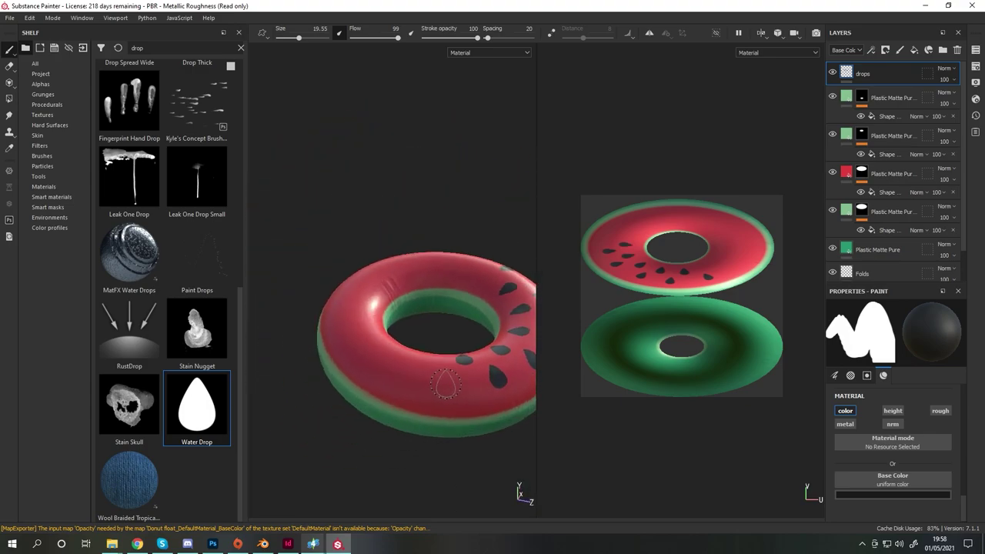
{"action": "left_click_drag", "start_coordinate": [445, 382], "coordinate": [478, 341], "text": "alt"}
{"action": "mouse_move", "coordinate": [427, 388]}
{"action": "left_mouse_down", "text": "alt"}
{"action": "mouse_move", "coordinate": [446, 449]}
{"action": "mouse_move", "coordinate": [517, 493]}
{"action": "mouse_move", "coordinate": [393, 493]}
{"action": "mouse_move", "coordinate": [513, 431]}
{"action": "mouse_move", "coordinate": [424, 418]}
{"action": "mouse_move", "coordinate": [405, 440]}
{"action": "mouse_move", "coordinate": [442, 395]}
{"action": "left_mouse_up", "text": "alt"}
{"action": "mouse_move", "coordinate": [445, 469]}
{"action": "left_mouse_down", "text": "alt"}
{"action": "mouse_move", "coordinate": [439, 431]}
{"action": "mouse_move", "coordinate": [441, 462]}
{"action": "mouse_move", "coordinate": [435, 443]}
{"action": "left_mouse_up", "text": "alt"}
{"action": "mouse_move", "coordinate": [404, 404]}
{"action": "left_mouse_down", "text": "alt"}
{"action": "mouse_move", "coordinate": [389, 480]}
{"action": "mouse_move", "coordinate": [392, 402]}
{"action": "mouse_move", "coordinate": [381, 420]}
{"action": "mouse_move", "coordinate": [370, 408]}
{"action": "mouse_move", "coordinate": [344, 422]}
{"action": "left_mouse_up", "text": "alt"}
Save the project as 'Donut float' in the 19-Donut float folder.
{"action": "scroll", "coordinate": [369, 408], "scroll_direction": "down", "scroll_amount": 3}
{"action": "key", "text": "ctrl+s"}
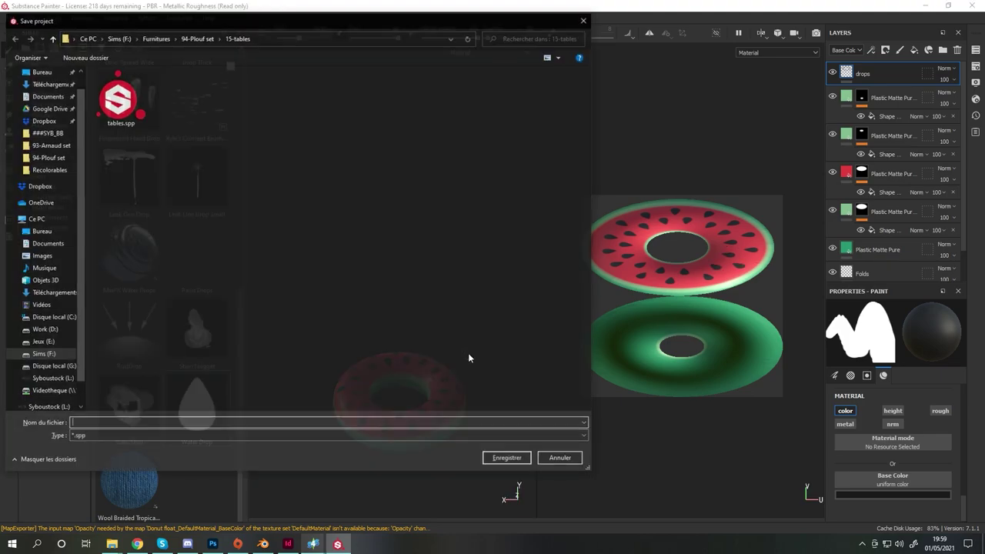
{"action": "double_click", "coordinate": [215, 288]}
{"action": "type", "text": "Donut float"}
{"action": "key", "text": "Return"}
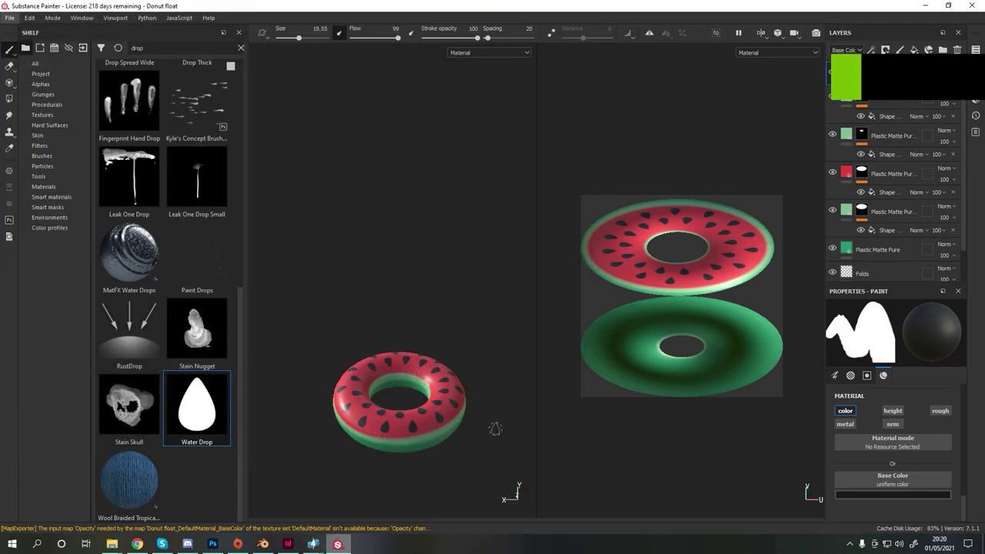
Bring up Texture Set Settings, then the Export textures settings.
{"action": "left_click", "coordinate": [29, 18]}
{"action": "left_click", "coordinate": [34, 192]}
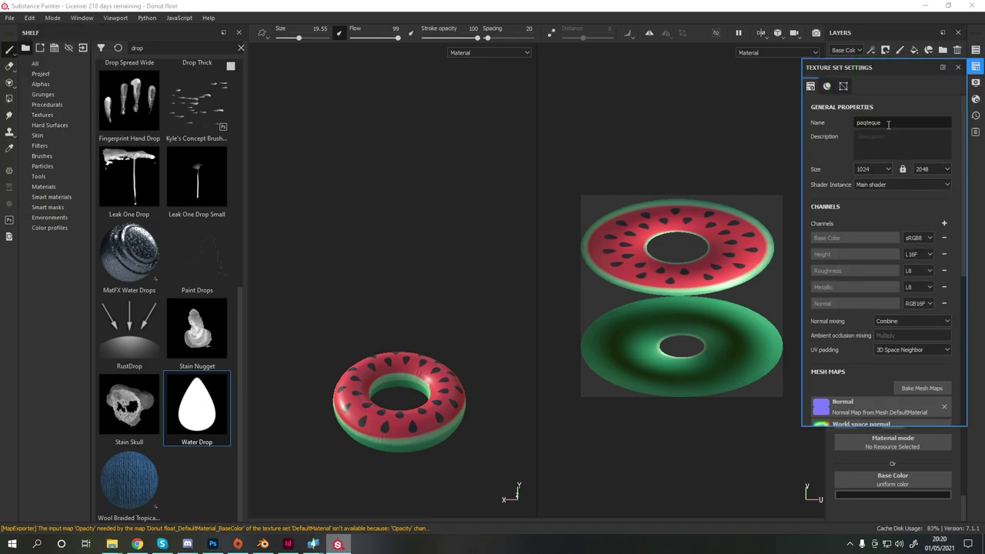
{"action": "left_click", "coordinate": [10, 18]}
{"action": "left_click", "coordinate": [31, 191]}
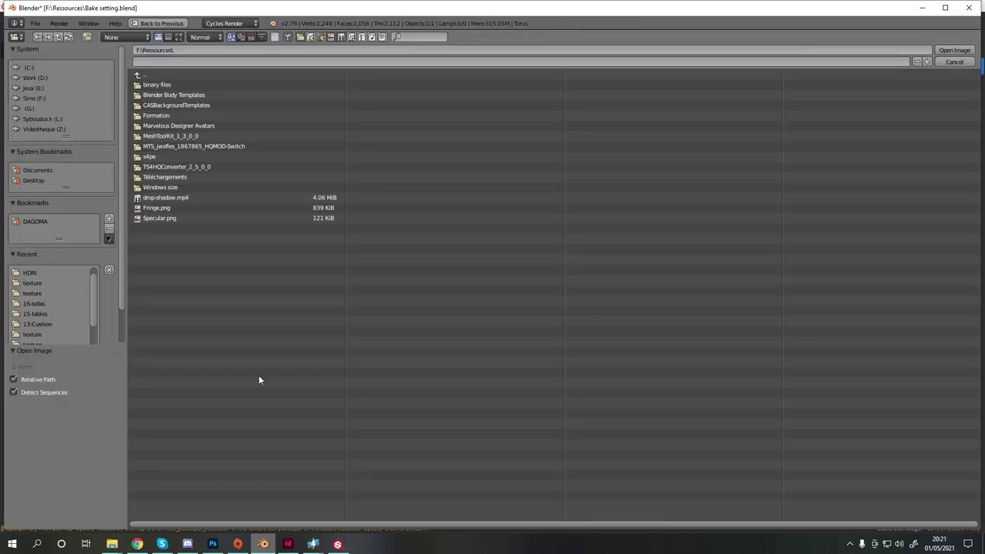
Load the exported watermelon textures from the recent folder in Blender.
{"action": "left_click", "coordinate": [47, 283]}
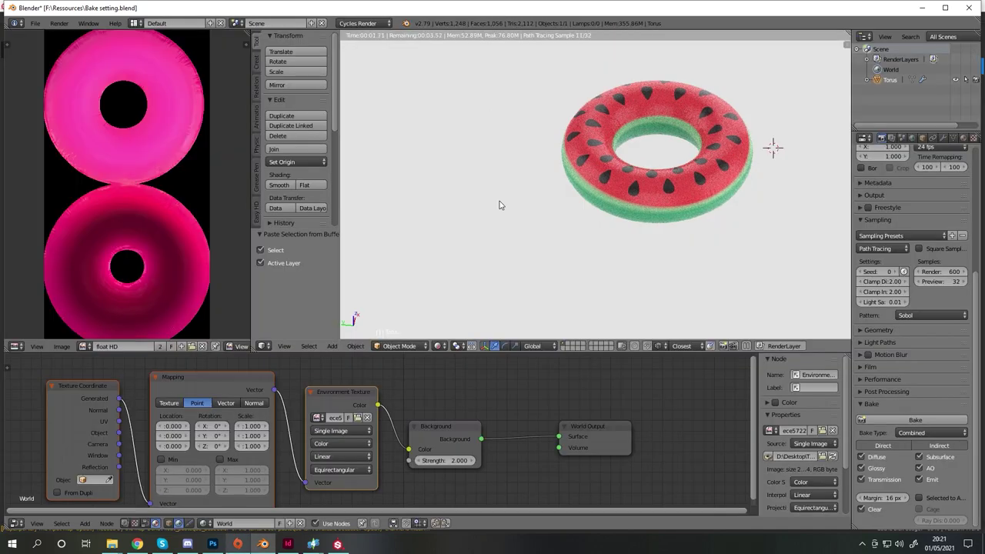
{"action": "scroll", "coordinate": [499, 204], "scroll_direction": "up", "scroll_amount": 1}
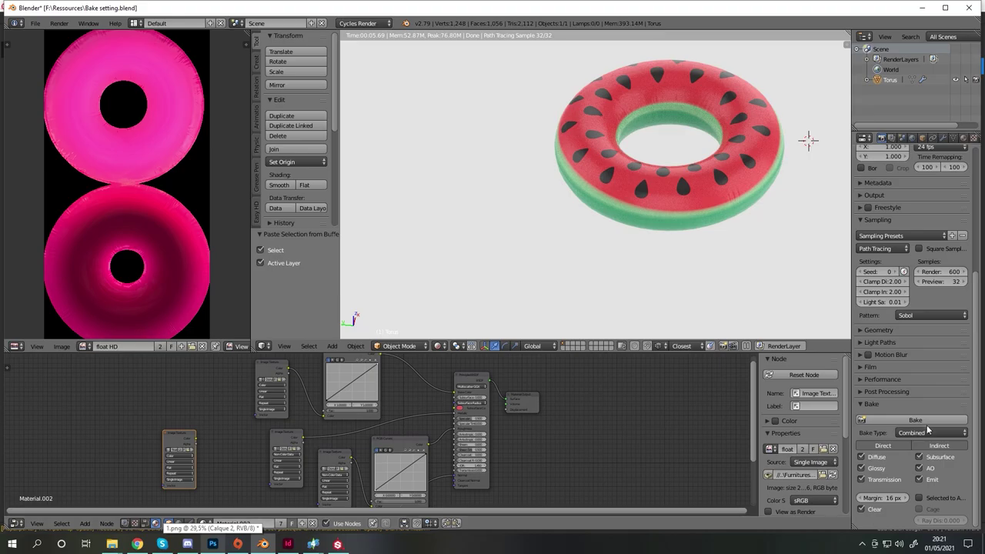
{"action": "left_click", "coordinate": [339, 545]}
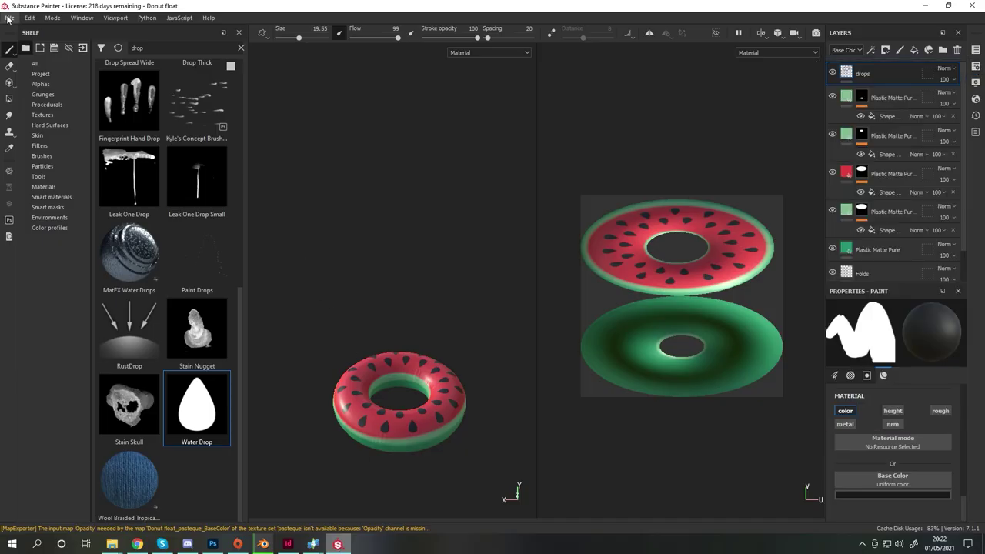
Name a layer folder 'pastèque', move the watermelon layers into it, and view the reference photos.
{"action": "double_click", "coordinate": [877, 74]}
{"action": "type", "text": "pl"}
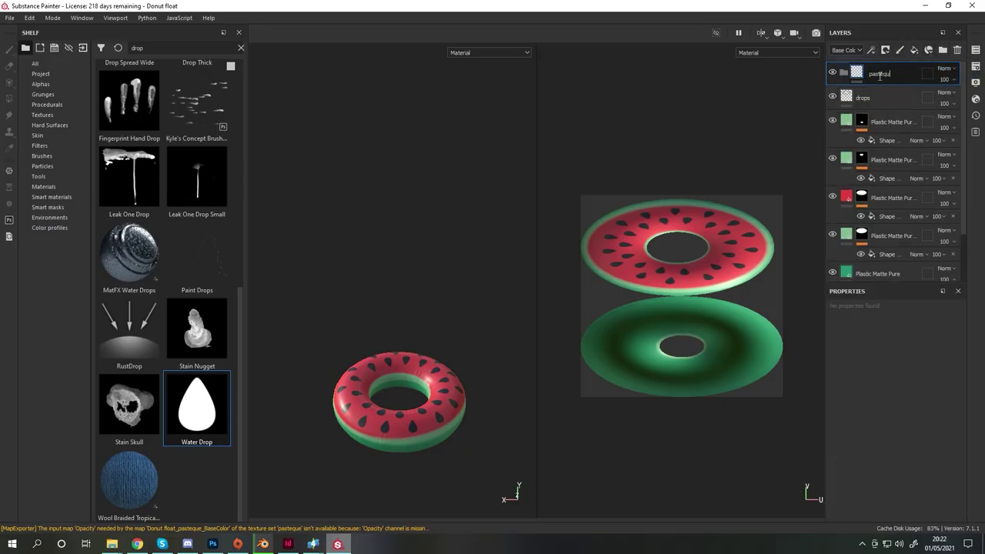
{"action": "type", "text": "e"}
{"action": "left_click", "coordinate": [890, 176]}
{"action": "left_click", "coordinate": [906, 261], "text": "shift"}
{"action": "left_click_drag", "start_coordinate": [876, 99], "coordinate": [842, 72]}
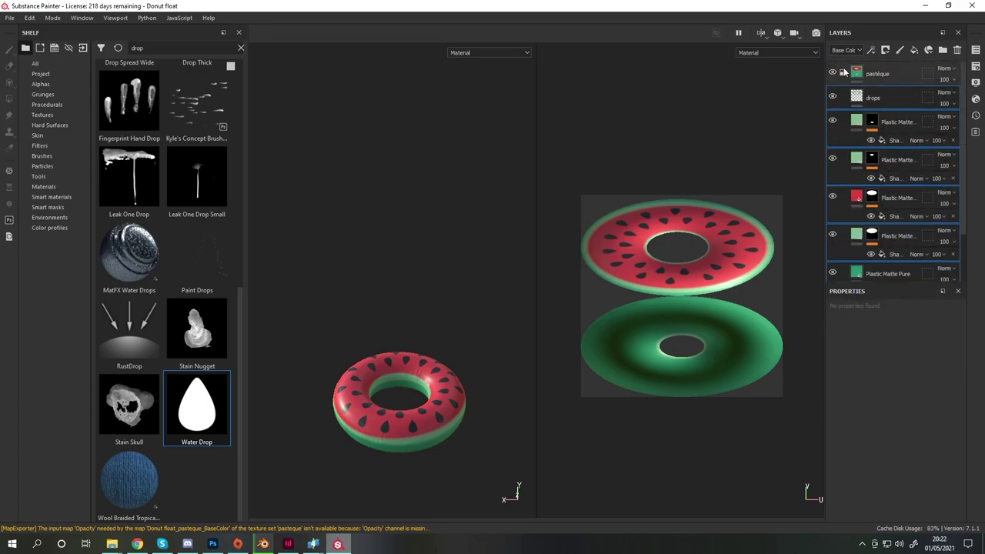
{"action": "left_click", "coordinate": [288, 544]}
{"action": "scroll", "coordinate": [530, 417], "scroll_direction": "up", "scroll_amount": 5, "text": "alt"}
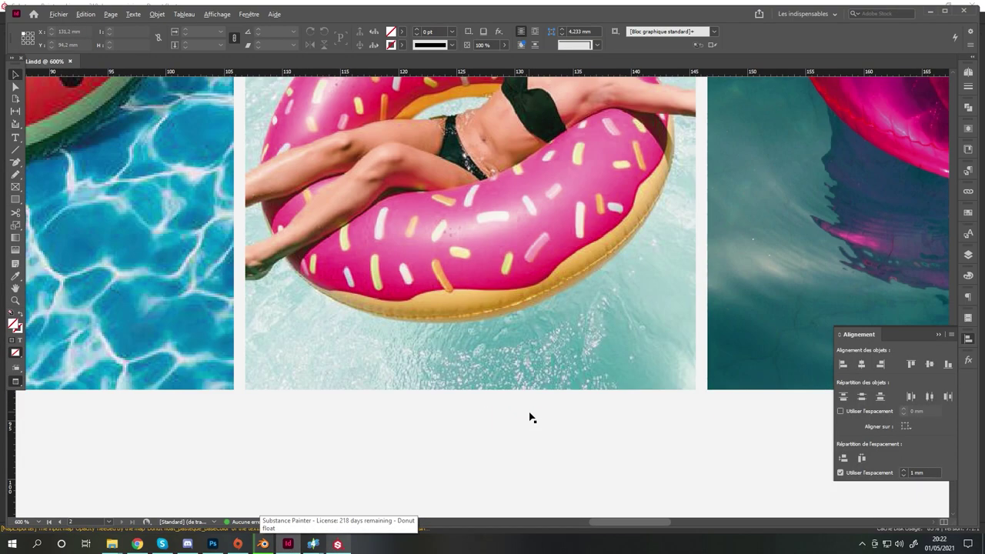
{"action": "scroll", "coordinate": [529, 417], "scroll_direction": "down", "scroll_amount": 2, "text": "alt"}
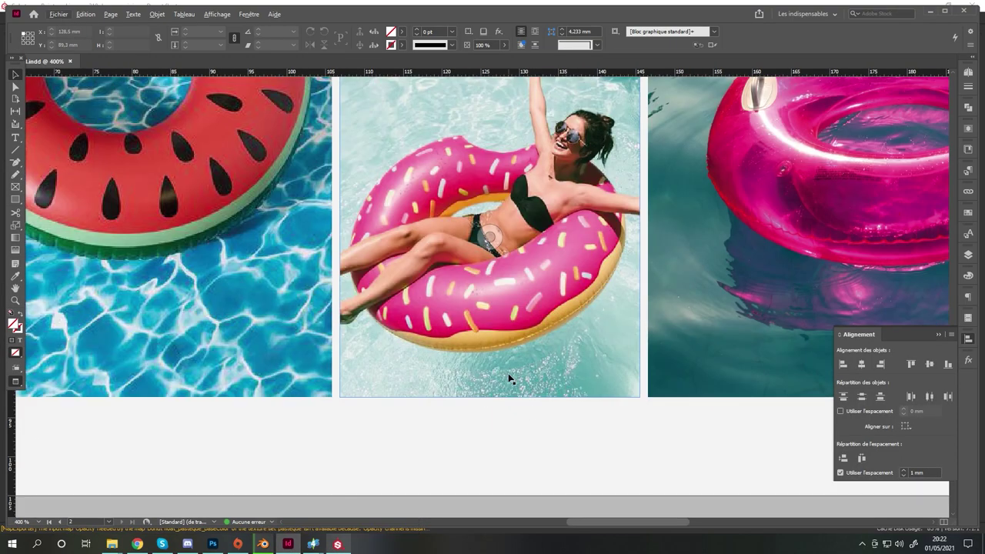
Apply Plastic Glossy Pure to the donut with a beige c7ac62 base colour.
{"action": "left_click", "coordinate": [213, 544]}
{"action": "left_click", "coordinate": [337, 544]}
{"action": "type", "text": "plasti"}
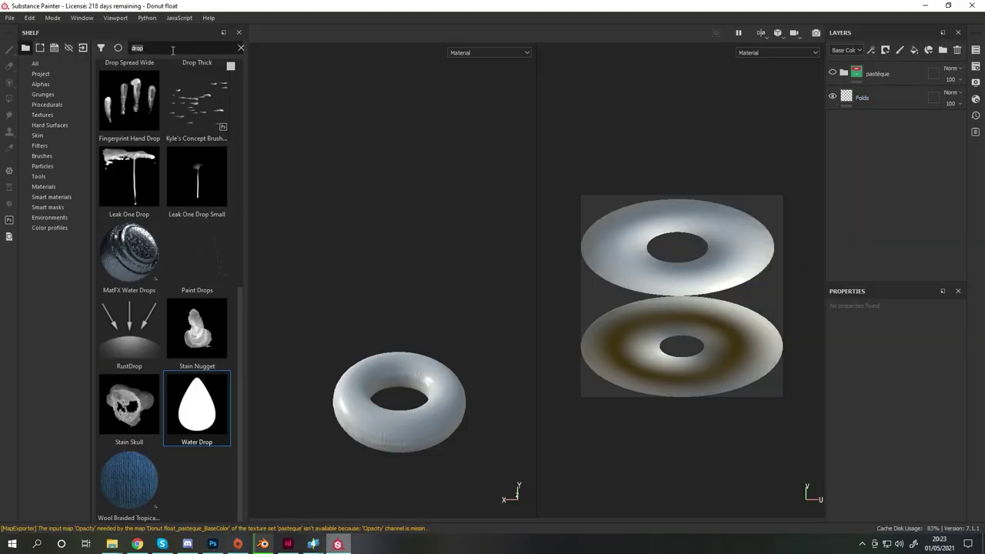
{"action": "left_click_drag", "start_coordinate": [197, 254], "coordinate": [377, 431]}
{"action": "scroll", "coordinate": [435, 343], "scroll_direction": "up", "scroll_amount": 3}
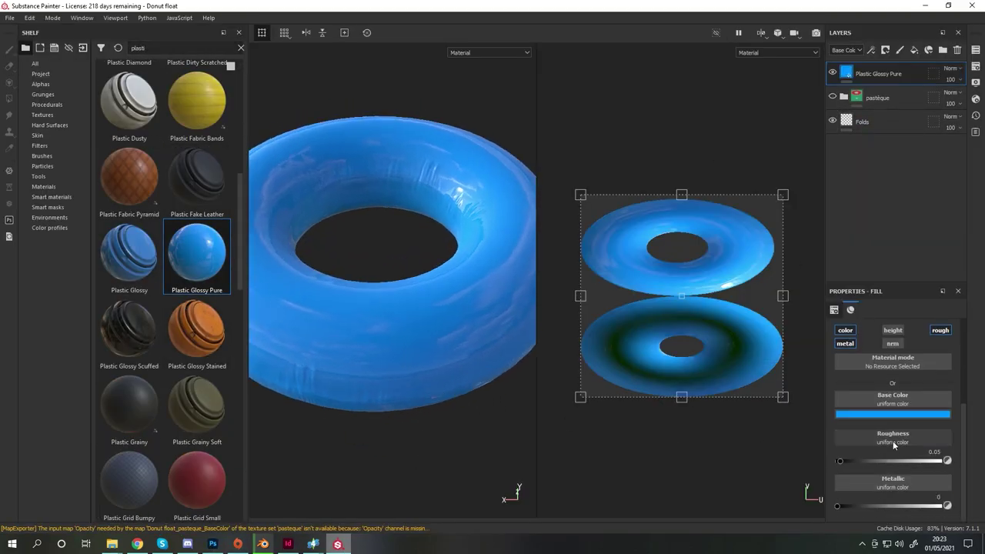
{"action": "left_click", "coordinate": [892, 416]}
{"action": "left_click", "coordinate": [933, 517]}
{"action": "left_click", "coordinate": [874, 451]}
{"action": "left_click", "coordinate": [882, 452]}
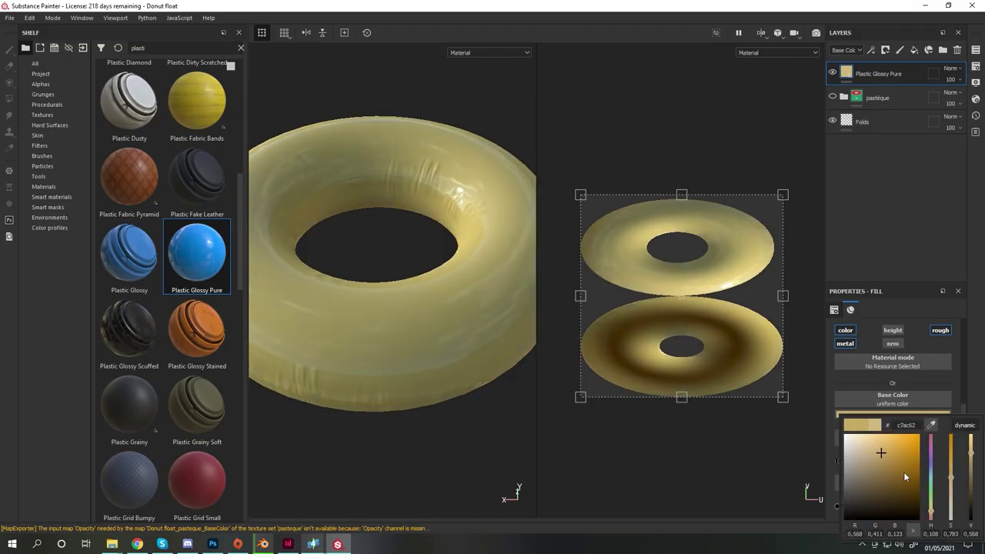
Duplicate the beige plastic fill layer and hide the copy.
{"action": "scroll", "coordinate": [428, 324], "scroll_direction": "down", "scroll_amount": 3}
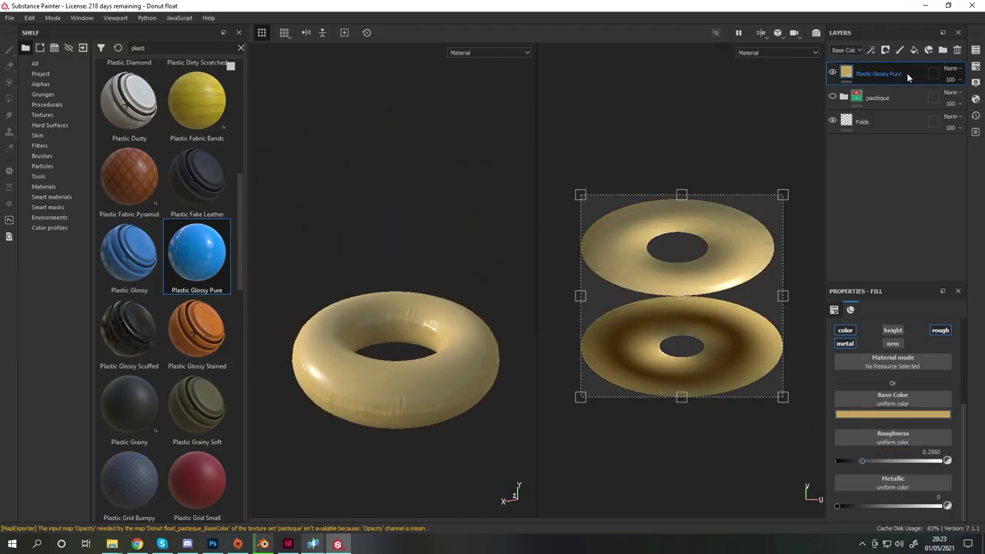
{"action": "key", "text": "ctrl+d"}
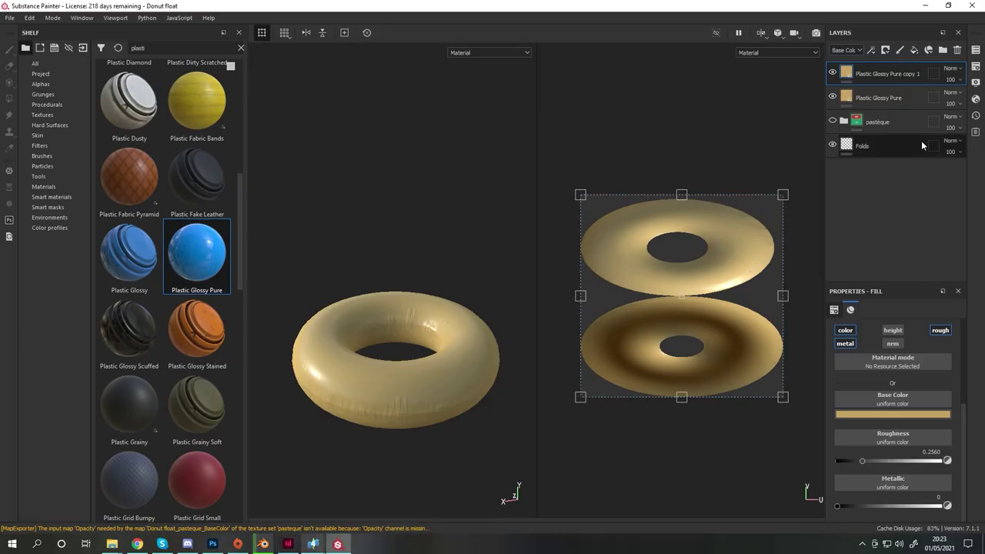
{"action": "left_click", "coordinate": [832, 71]}
Add a new paint layer with a magenta paint colour.
{"action": "left_click", "coordinate": [900, 50]}
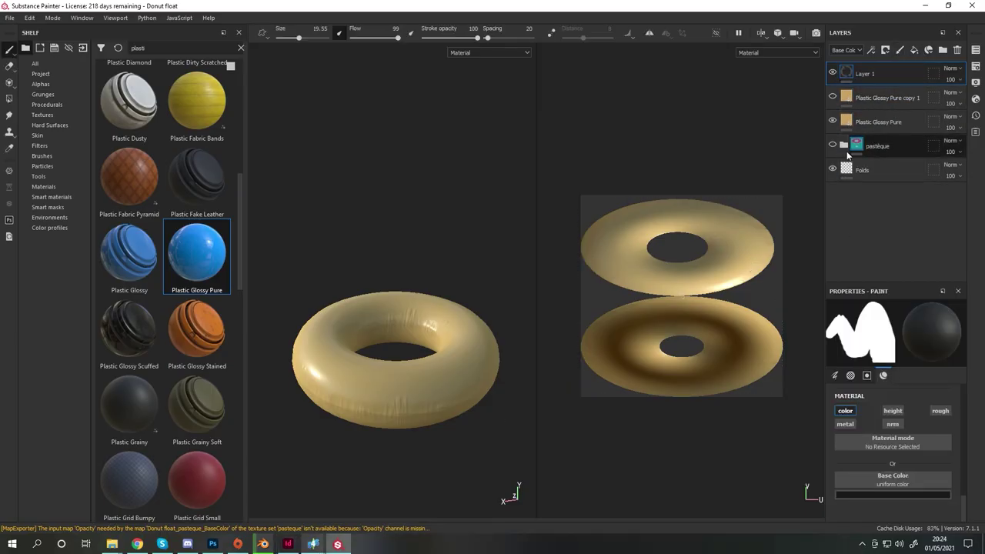
{"action": "left_click", "coordinate": [893, 491]}
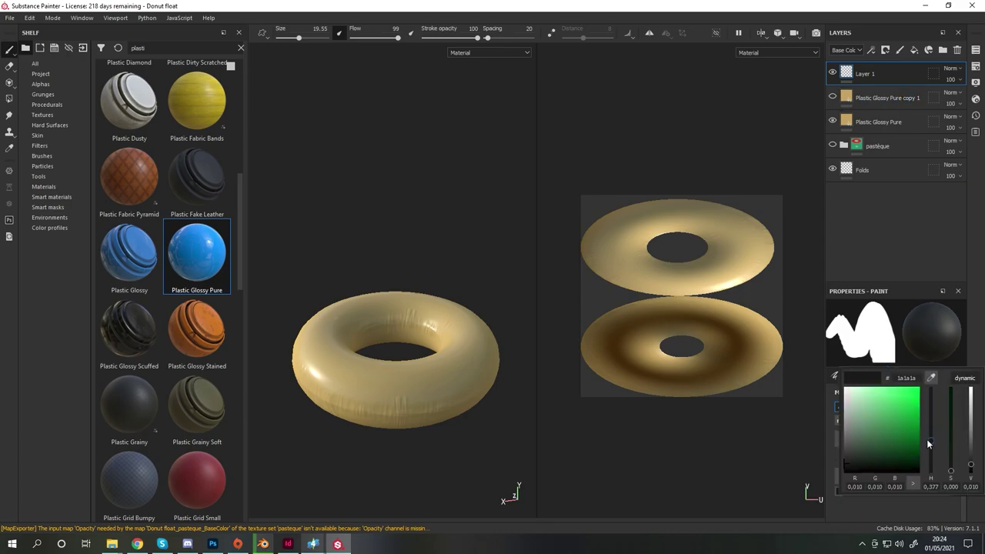
{"action": "left_click_drag", "start_coordinate": [930, 442], "coordinate": [931, 394]}
{"action": "left_click", "coordinate": [904, 404]}
{"action": "left_click", "coordinate": [897, 497]}
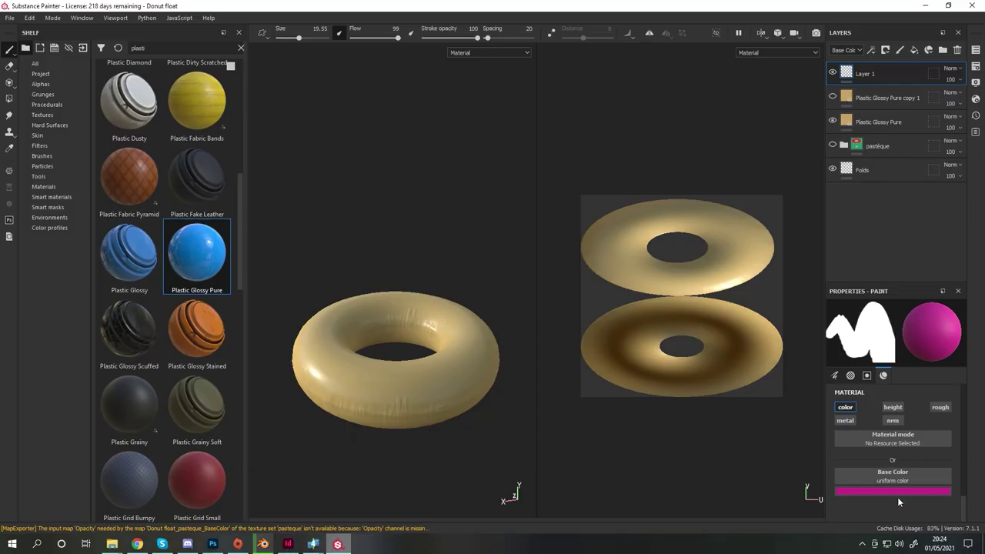
{"action": "left_click", "coordinate": [893, 491]}
{"action": "left_click", "coordinate": [892, 491]}
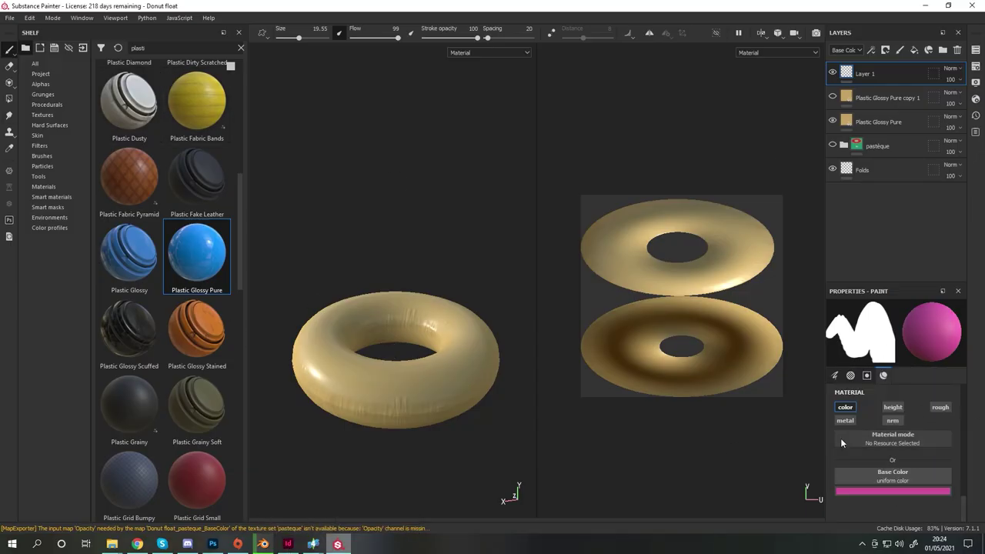
Pick the Shape alpha and paint a wavy magenta stripe around the donut.
{"action": "scroll", "coordinate": [841, 442], "scroll_direction": "down", "scroll_amount": 1}
{"action": "left_click", "coordinate": [854, 331]}
{"action": "left_click", "coordinate": [863, 287]}
{"action": "type", "text": "shape"}
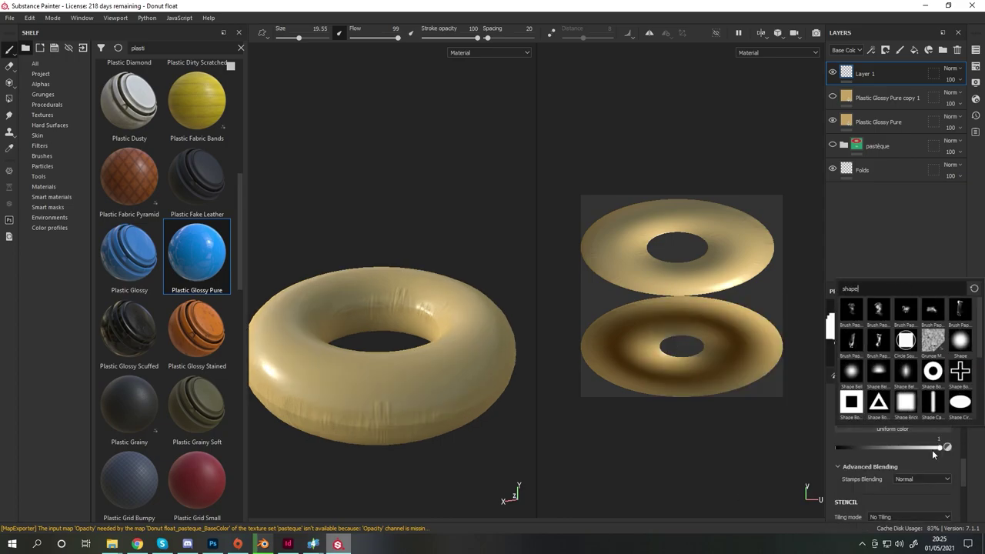
{"action": "left_click", "coordinate": [932, 450]}
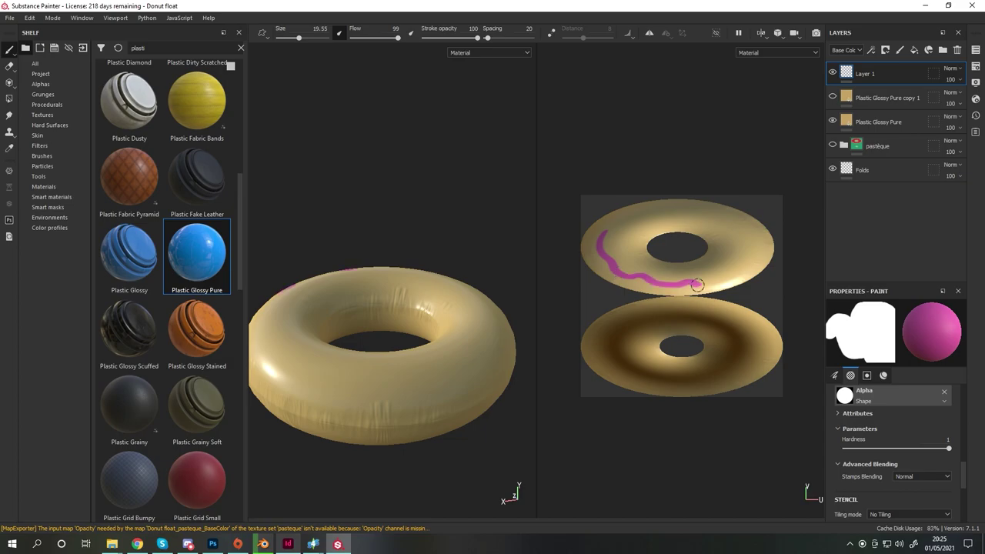
{"action": "left_click_drag", "start_coordinate": [697, 285], "coordinate": [743, 225]}
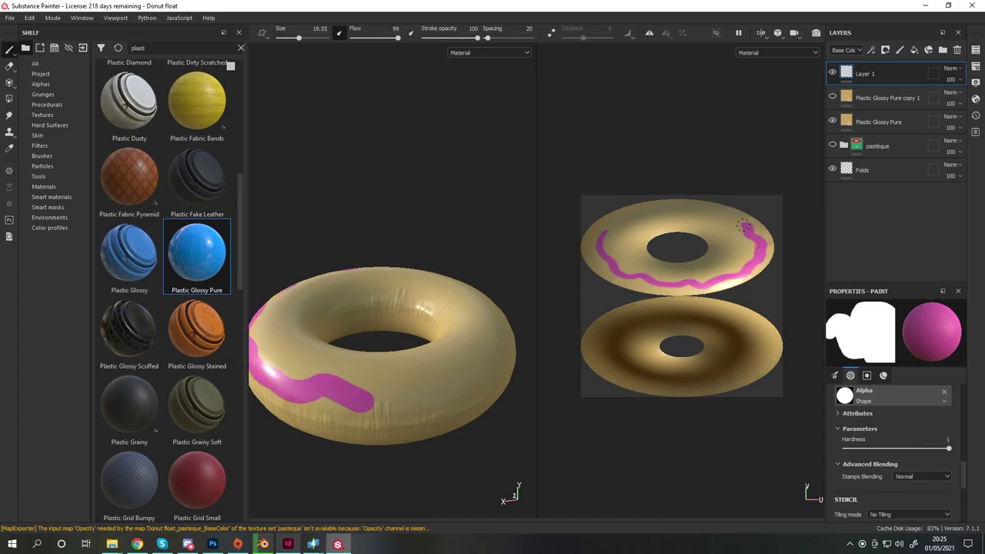
{"action": "scroll", "coordinate": [693, 223], "scroll_direction": "down", "scroll_amount": 2}
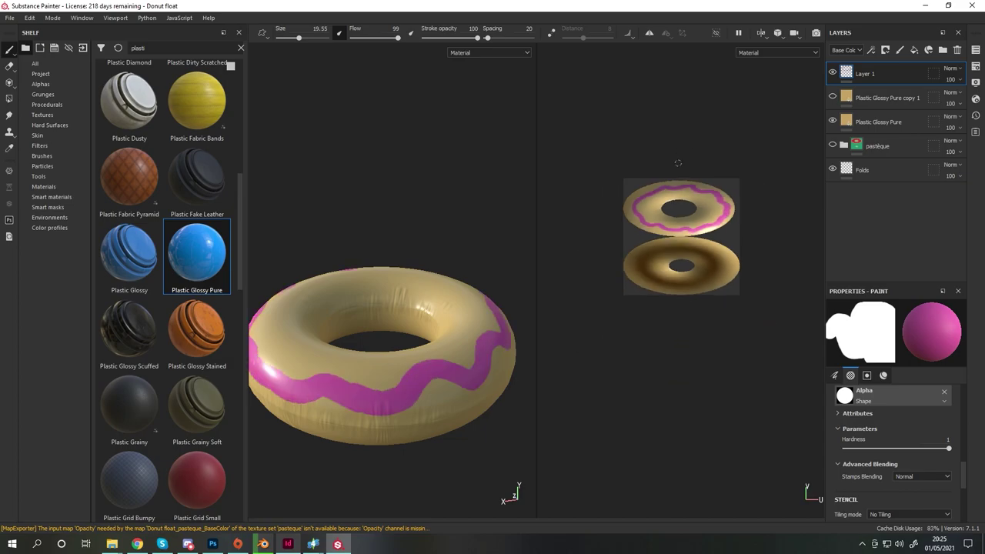
{"action": "scroll", "coordinate": [700, 227], "scroll_direction": "up", "scroll_amount": 5}
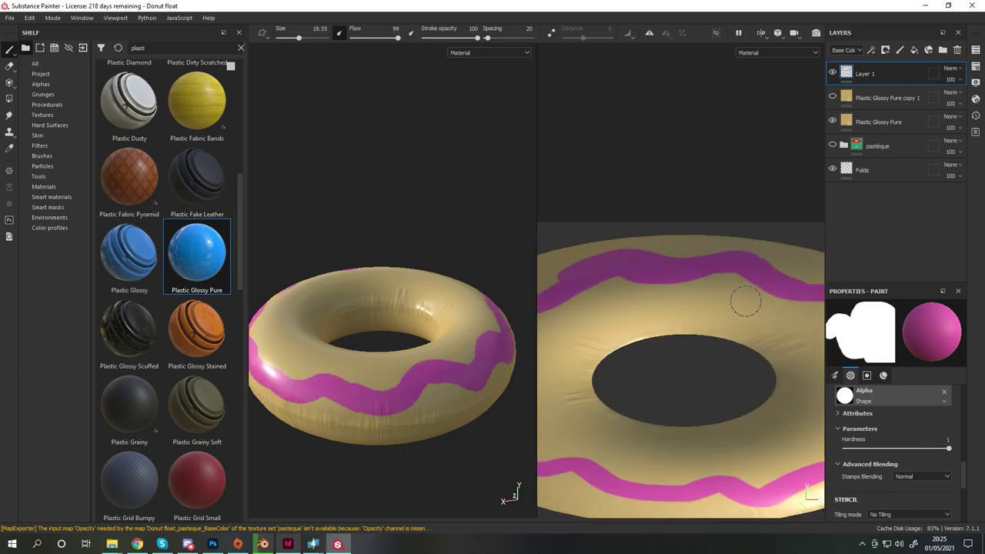
Halve the brush size to about 9 and paint pink across the donut's top around the hole.
{"action": "mouse_move", "coordinate": [623, 301]}
{"action": "left_mouse_down", "text": "alt"}
{"action": "mouse_move", "coordinate": [662, 314]}
{"action": "mouse_move", "coordinate": [627, 330]}
{"action": "mouse_move", "coordinate": [638, 326]}
{"action": "mouse_move", "coordinate": [614, 286]}
{"action": "left_mouse_up", "text": "alt"}
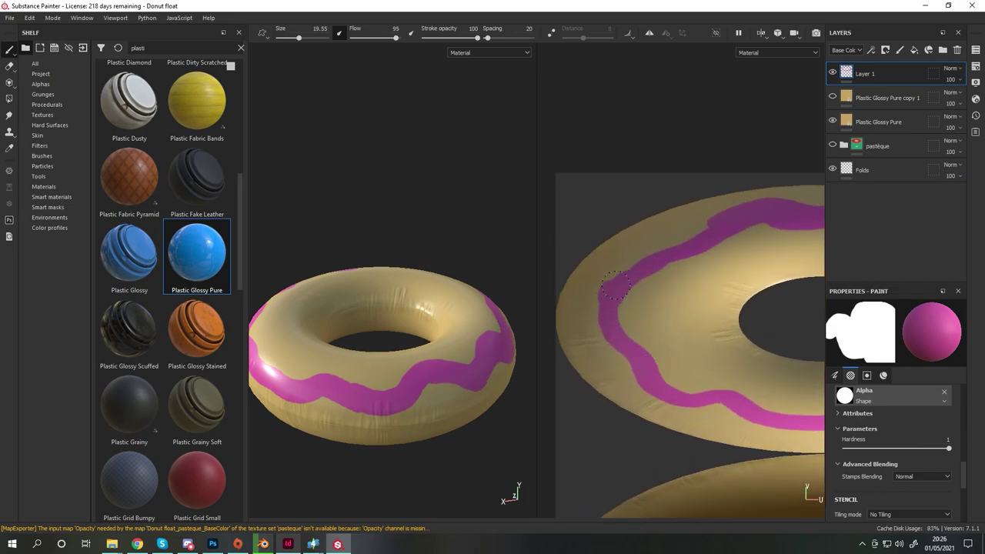
{"action": "left_click_drag", "start_coordinate": [299, 36], "coordinate": [292, 37]}
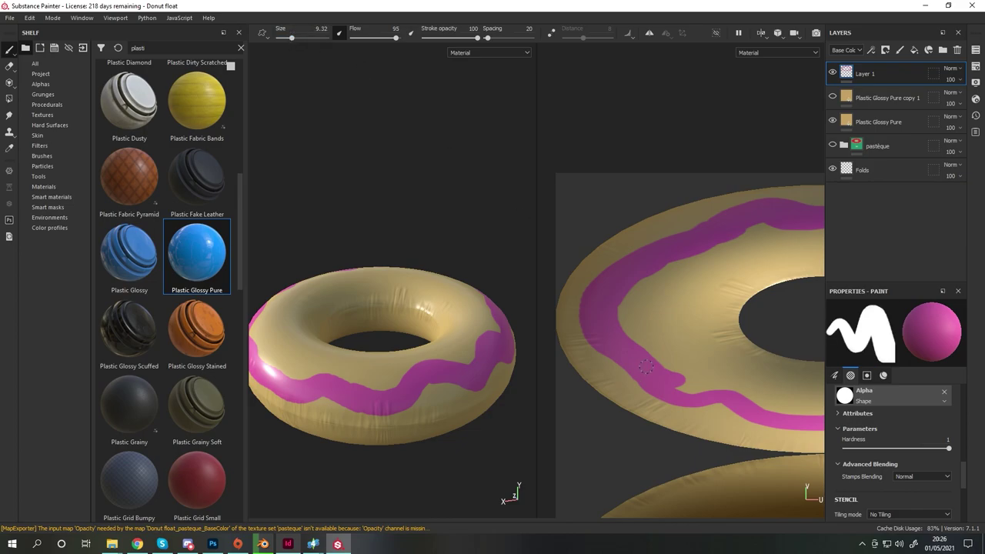
{"action": "mouse_move", "coordinate": [718, 397]}
{"action": "left_mouse_down", "text": "alt"}
{"action": "mouse_move", "coordinate": [657, 352]}
{"action": "mouse_move", "coordinate": [655, 303]}
{"action": "mouse_move", "coordinate": [613, 275]}
{"action": "mouse_move", "coordinate": [821, 319]}
{"action": "mouse_move", "coordinate": [738, 270]}
{"action": "left_mouse_up", "text": "alt"}
{"action": "key", "text": "e"}
{"action": "key", "text": "p"}
{"action": "left_click", "coordinate": [613, 275]}
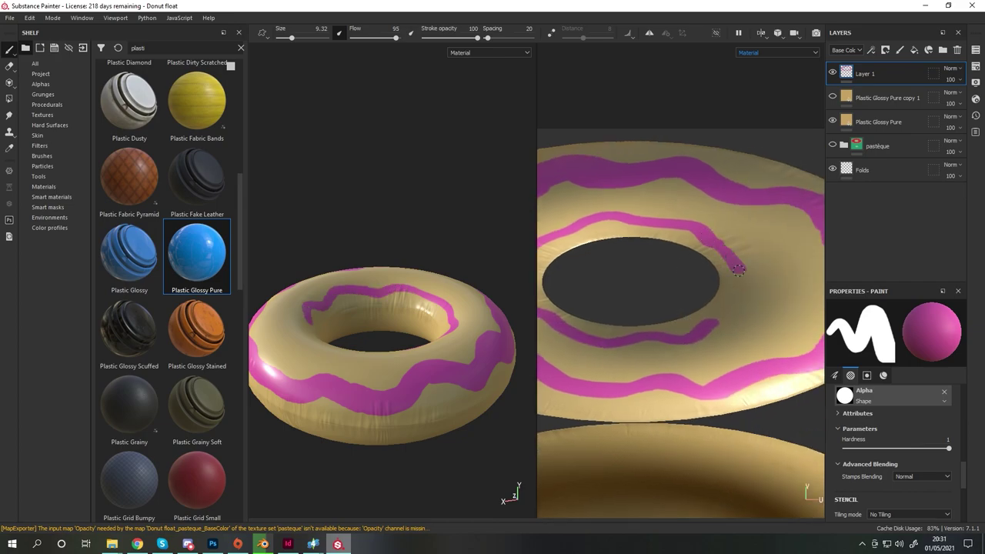
{"action": "mouse_move", "coordinate": [655, 267]}
{"action": "left_mouse_down", "text": "alt"}
{"action": "mouse_move", "coordinate": [608, 277]}
{"action": "mouse_move", "coordinate": [677, 308]}
{"action": "mouse_move", "coordinate": [693, 346]}
{"action": "mouse_move", "coordinate": [605, 247]}
{"action": "mouse_move", "coordinate": [677, 223]}
{"action": "mouse_move", "coordinate": [715, 231]}
{"action": "mouse_move", "coordinate": [623, 254]}
{"action": "left_mouse_up", "text": "alt"}
{"action": "mouse_move", "coordinate": [623, 254]}
{"action": "left_mouse_down"}
{"action": "mouse_move", "coordinate": [693, 278]}
{"action": "mouse_move", "coordinate": [675, 263]}
{"action": "mouse_move", "coordinate": [770, 277]}
{"action": "mouse_move", "coordinate": [793, 238]}
{"action": "left_mouse_up"}
{"action": "mouse_move", "coordinate": [793, 239]}
{"action": "left_mouse_down", "text": "alt"}
{"action": "mouse_move", "coordinate": [638, 222]}
{"action": "mouse_move", "coordinate": [654, 308]}
{"action": "mouse_move", "coordinate": [737, 283]}
{"action": "mouse_move", "coordinate": [693, 269]}
{"action": "mouse_move", "coordinate": [685, 208]}
{"action": "mouse_move", "coordinate": [670, 293]}
{"action": "mouse_move", "coordinate": [581, 255]}
{"action": "left_mouse_up", "text": "alt"}
Paint the beige band near the ring top pink and tidy the frosting edge around the hole.
{"action": "left_click_drag", "start_coordinate": [743, 272], "coordinate": [654, 248]}
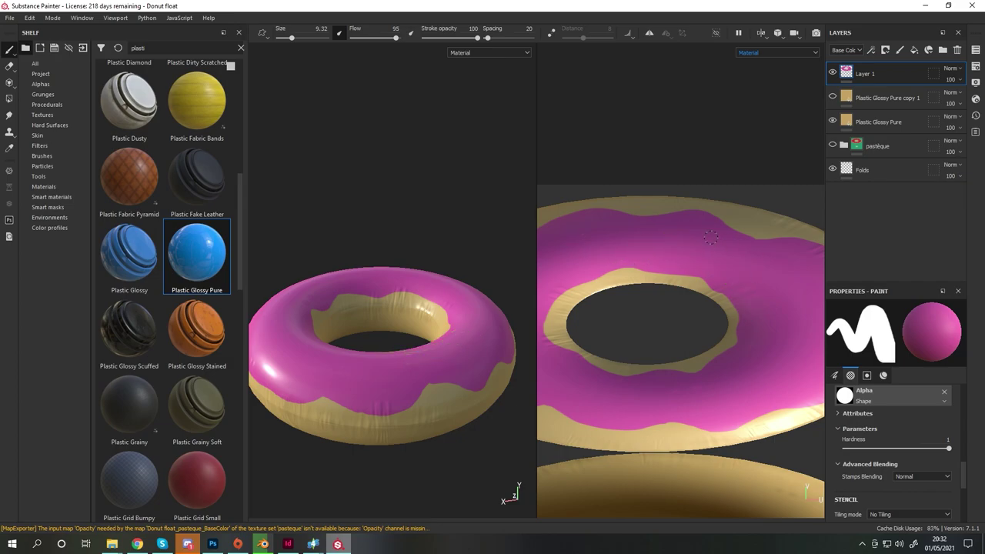
{"action": "scroll", "coordinate": [410, 329], "scroll_direction": "up", "scroll_amount": 2}
{"action": "scroll", "coordinate": [410, 329], "scroll_direction": "up", "scroll_amount": 3}
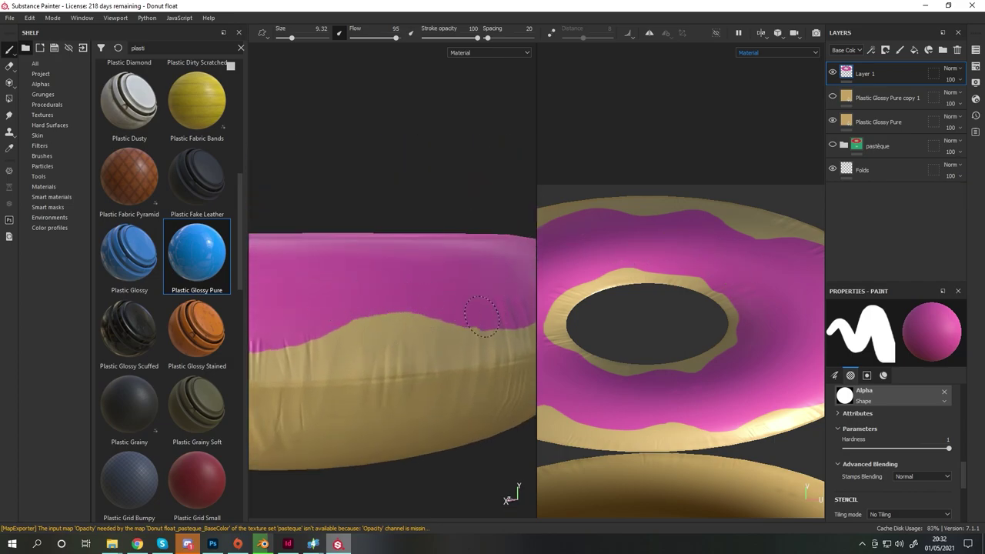
{"action": "scroll", "coordinate": [468, 323], "scroll_direction": "down", "scroll_amount": 5}
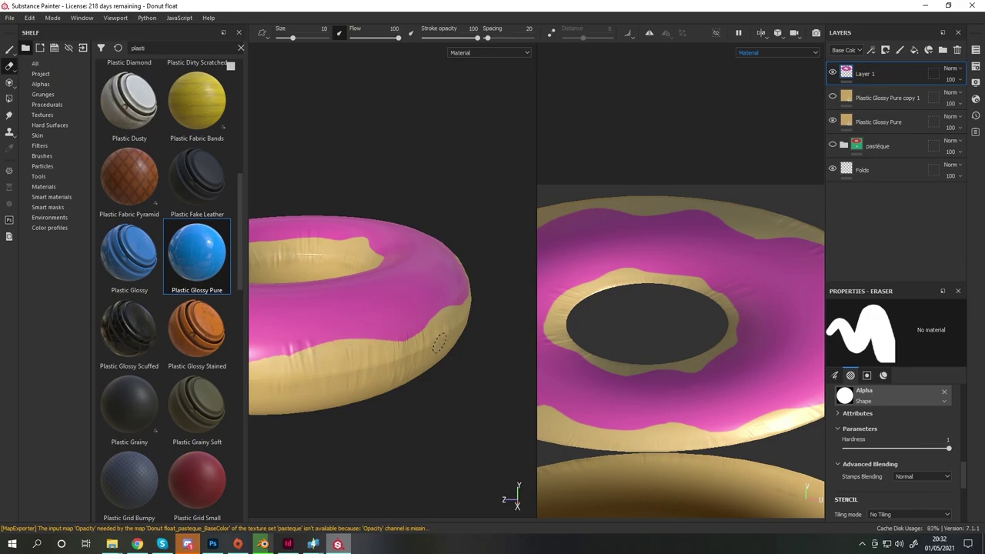
{"action": "mouse_move", "coordinate": [391, 334]}
{"action": "left_mouse_down", "text": "alt"}
{"action": "mouse_move", "coordinate": [391, 380]}
{"action": "mouse_move", "coordinate": [388, 316]}
{"action": "left_mouse_up", "text": "alt"}
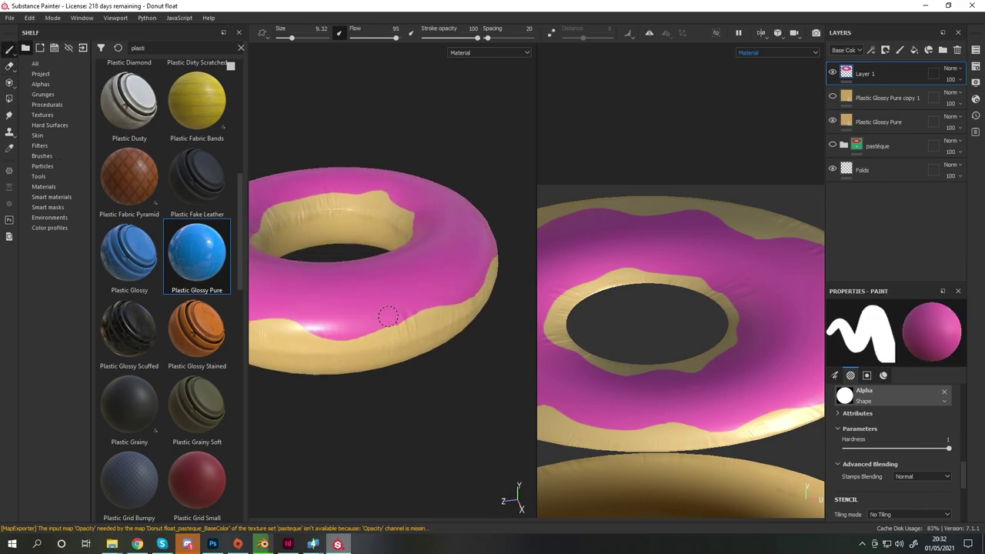
{"action": "scroll", "coordinate": [446, 294], "scroll_direction": "up", "scroll_amount": 2}
{"action": "key", "text": "e"}
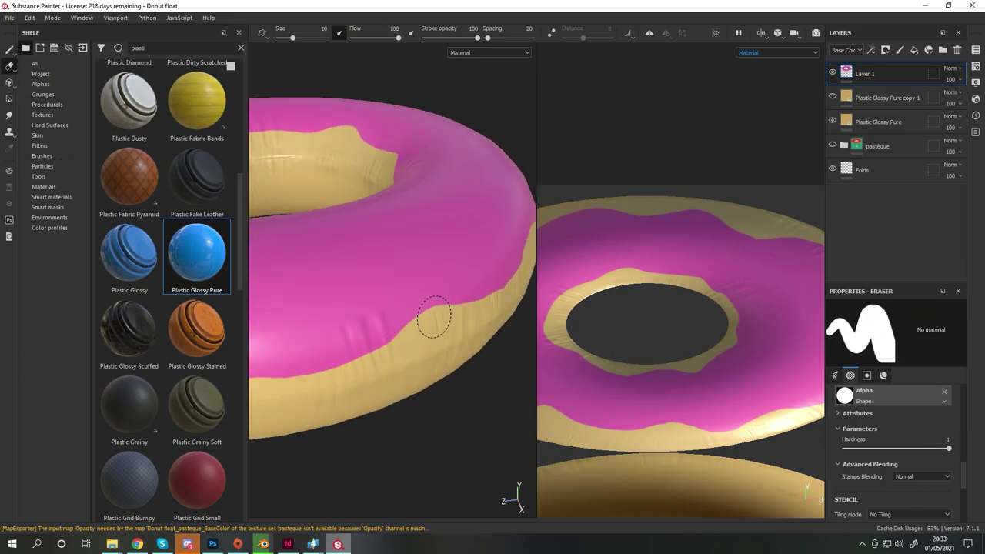
{"action": "scroll", "coordinate": [434, 316], "scroll_direction": "down", "scroll_amount": 2}
{"action": "left_click_drag", "start_coordinate": [434, 317], "coordinate": [428, 297], "text": "alt"}
{"action": "key", "text": "p"}
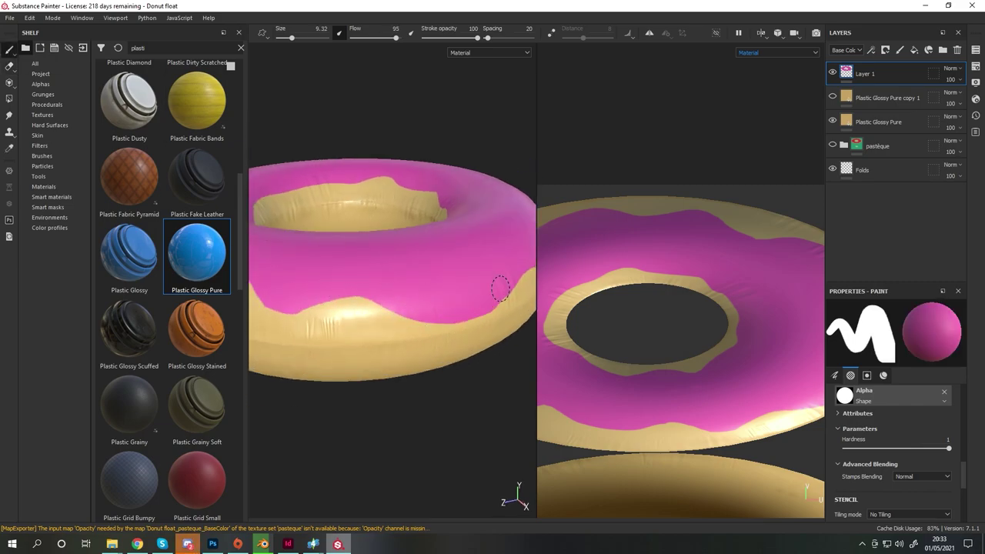
{"action": "mouse_move", "coordinate": [494, 302]}
{"action": "left_mouse_down", "text": "alt"}
{"action": "mouse_move", "coordinate": [429, 345]}
{"action": "mouse_move", "coordinate": [452, 272]}
{"action": "left_mouse_up", "text": "alt"}
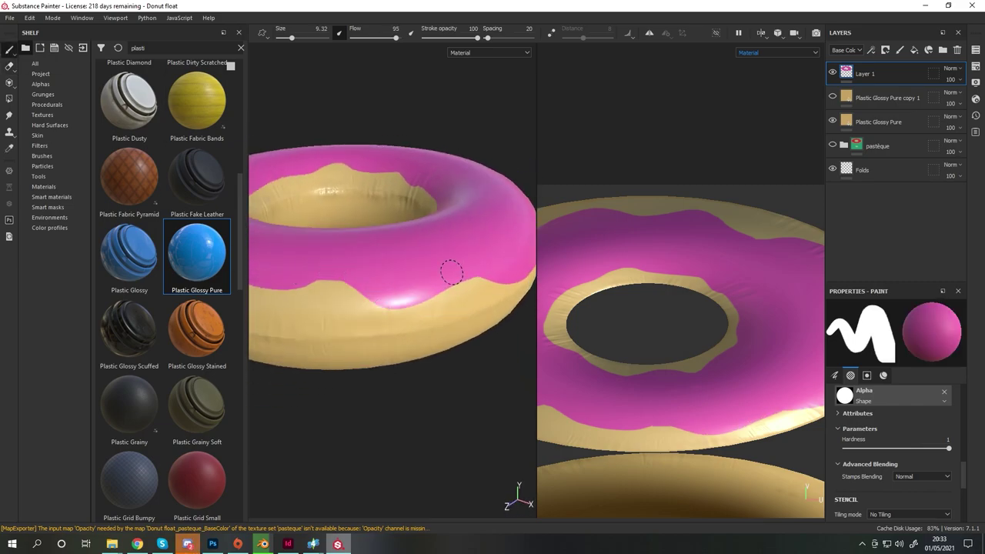
{"action": "left_click_drag", "start_coordinate": [332, 214], "coordinate": [411, 279], "text": "alt"}
{"action": "key", "text": "e"}
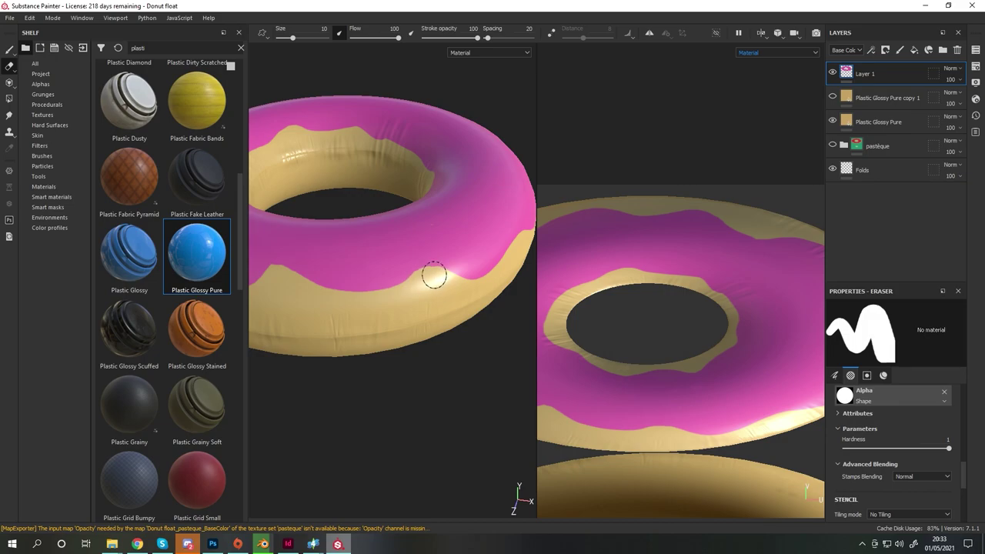
{"action": "key", "text": "p"}
{"action": "mouse_move", "coordinate": [359, 293]}
{"action": "left_mouse_down", "text": "alt"}
{"action": "mouse_move", "coordinate": [398, 246]}
{"action": "mouse_move", "coordinate": [338, 254]}
{"action": "left_mouse_up", "text": "alt"}
{"action": "left_click_drag", "start_coordinate": [452, 254], "coordinate": [324, 280], "text": "alt"}
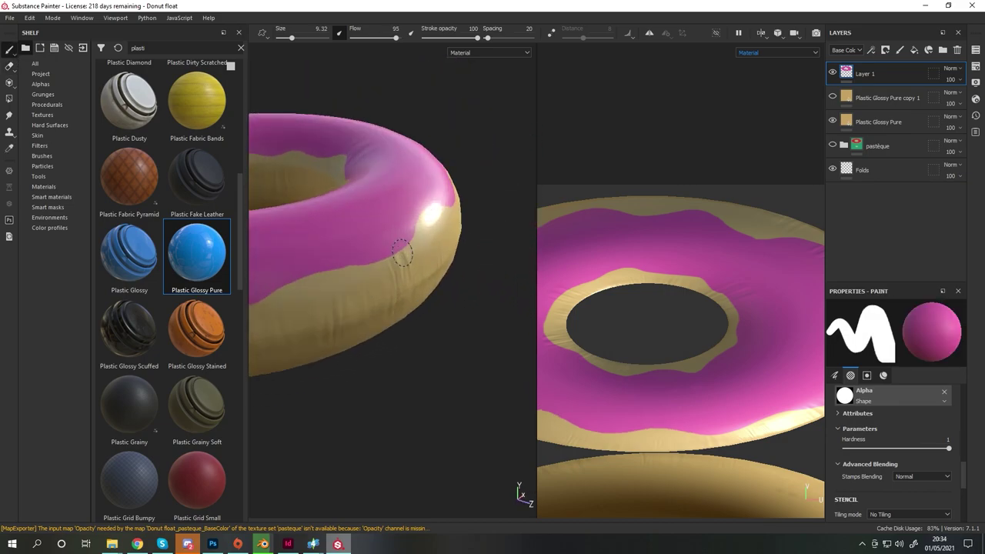
Alternate eraser and pink brush to shape wavy drip edges along the frosting's outer rim.
{"action": "key", "text": "e"}
{"action": "key", "text": "p"}
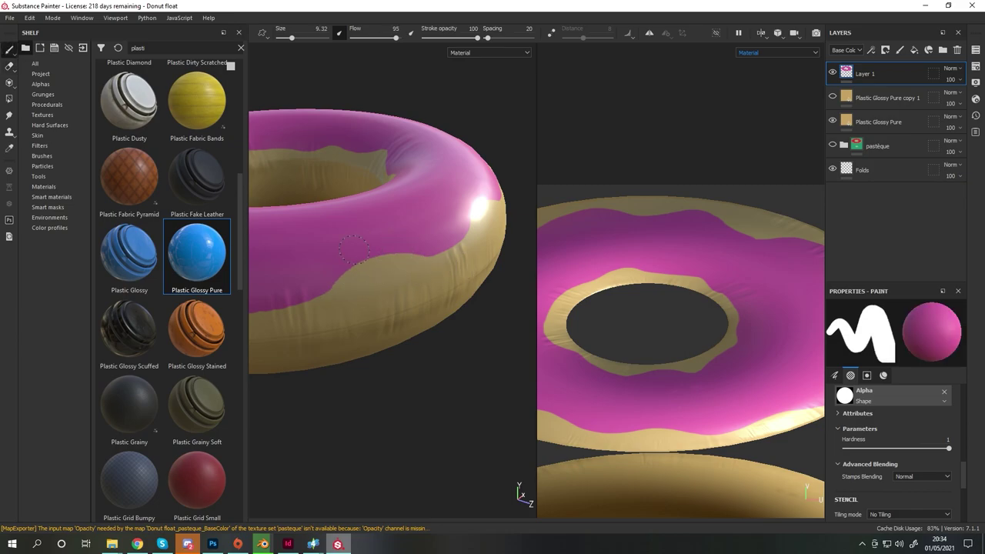
{"action": "left_click_drag", "start_coordinate": [407, 243], "coordinate": [465, 258], "text": "alt"}
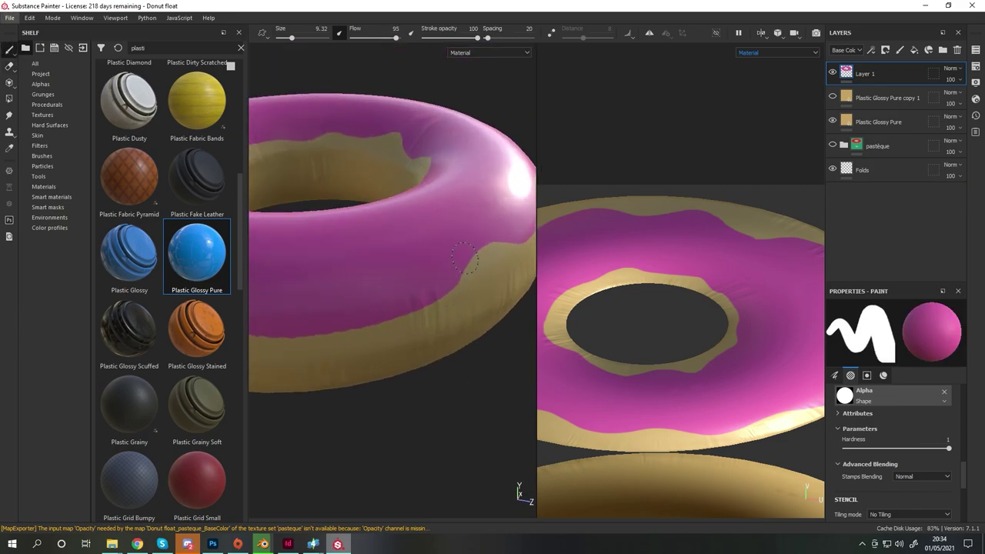
{"action": "key", "text": "e"}
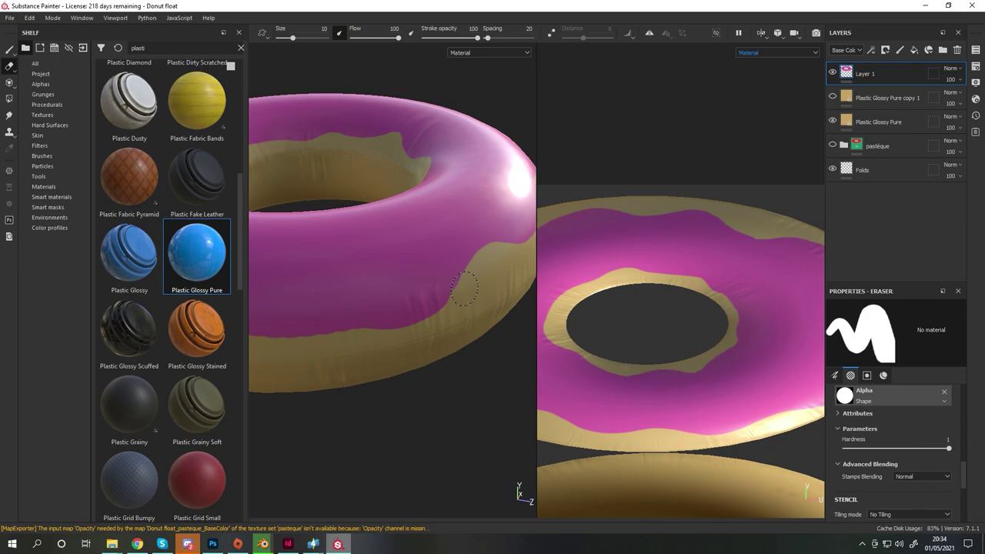
{"action": "scroll", "coordinate": [161, 308], "scroll_direction": "down", "scroll_amount": 3}
{"action": "left_click_drag", "start_coordinate": [369, 361], "coordinate": [431, 339], "text": "alt"}
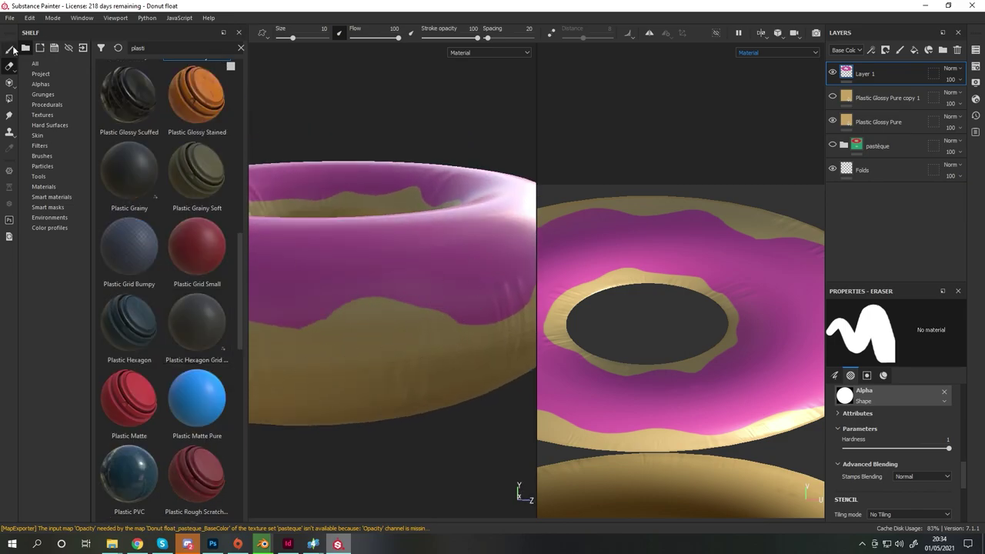
{"action": "left_click", "coordinate": [10, 49]}
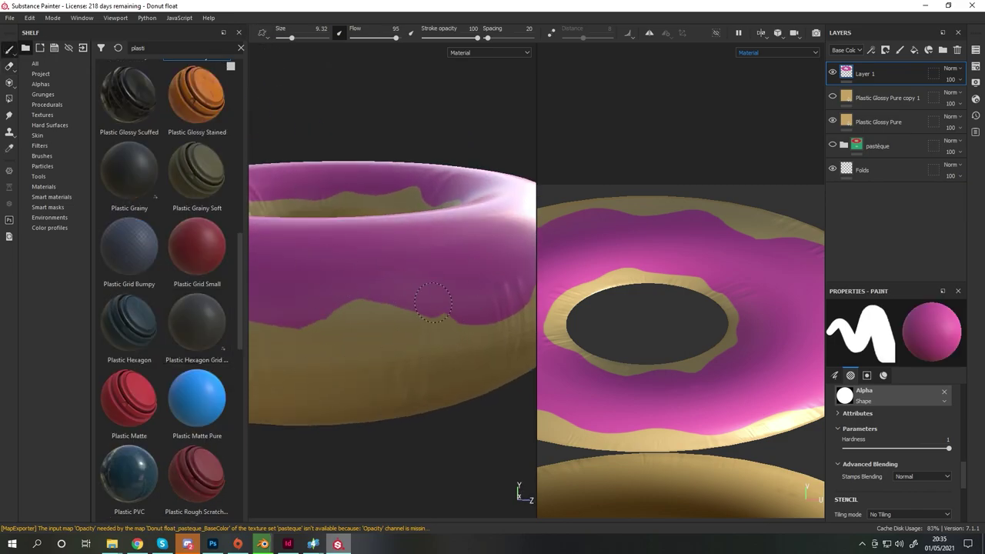
{"action": "mouse_move", "coordinate": [348, 291]}
{"action": "left_mouse_down", "text": "alt"}
{"action": "mouse_move", "coordinate": [398, 323]}
{"action": "mouse_move", "coordinate": [415, 269]}
{"action": "left_mouse_up", "text": "alt"}
{"action": "key", "text": "e"}
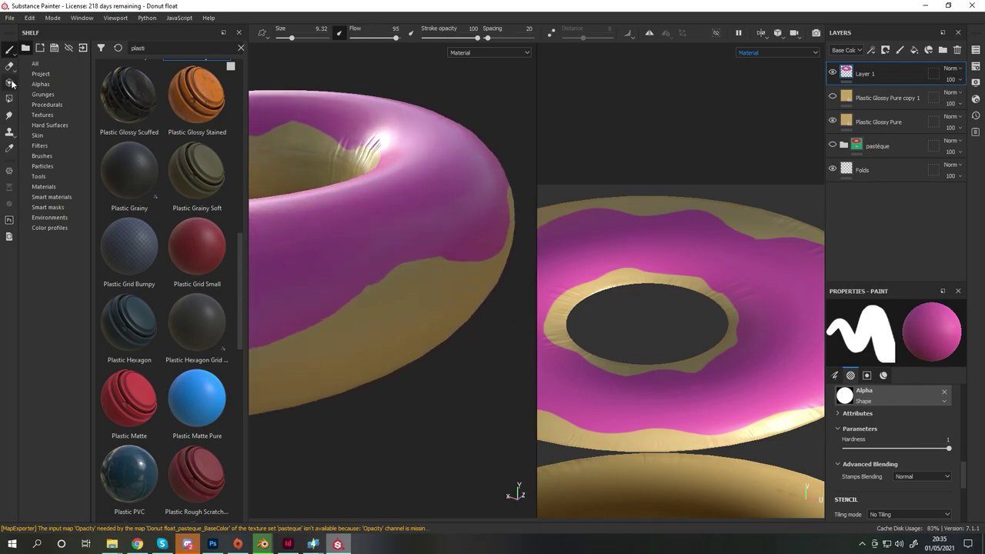
{"action": "key", "text": "p"}
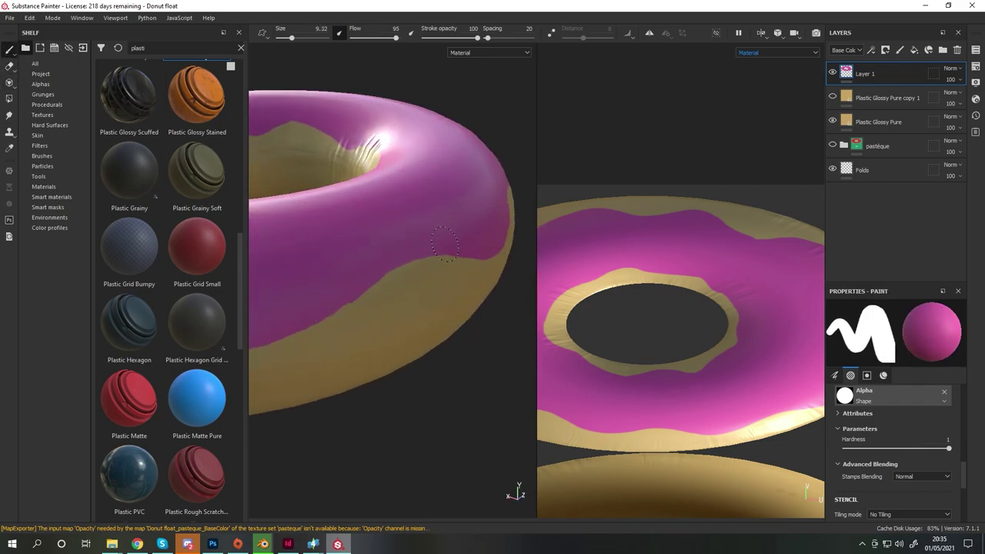
{"action": "left_click_drag", "start_coordinate": [445, 245], "coordinate": [431, 255], "text": "alt"}
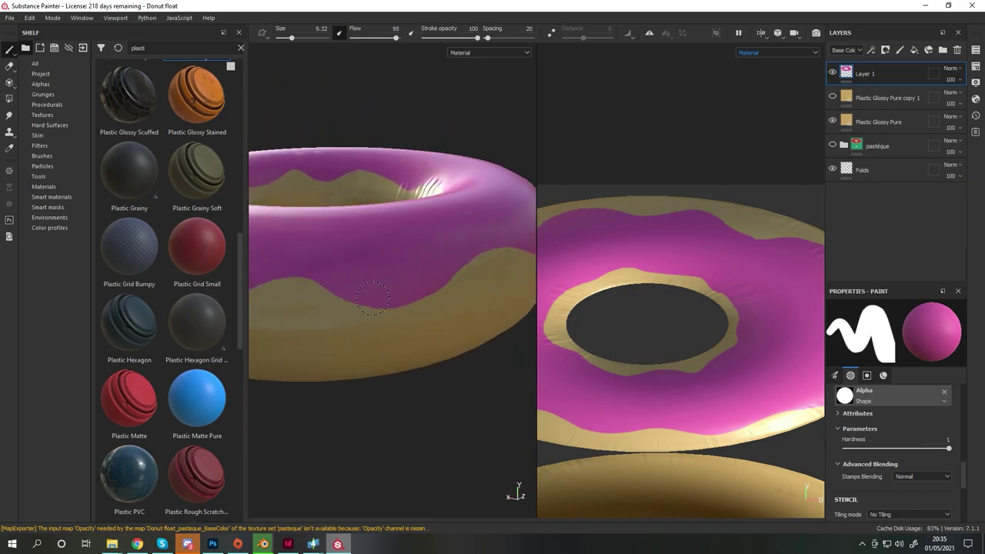
{"action": "mouse_move", "coordinate": [372, 297]}
{"action": "left_mouse_down", "text": "alt"}
{"action": "mouse_move", "coordinate": [483, 235]}
{"action": "mouse_move", "coordinate": [470, 215]}
{"action": "left_mouse_up", "text": "alt"}
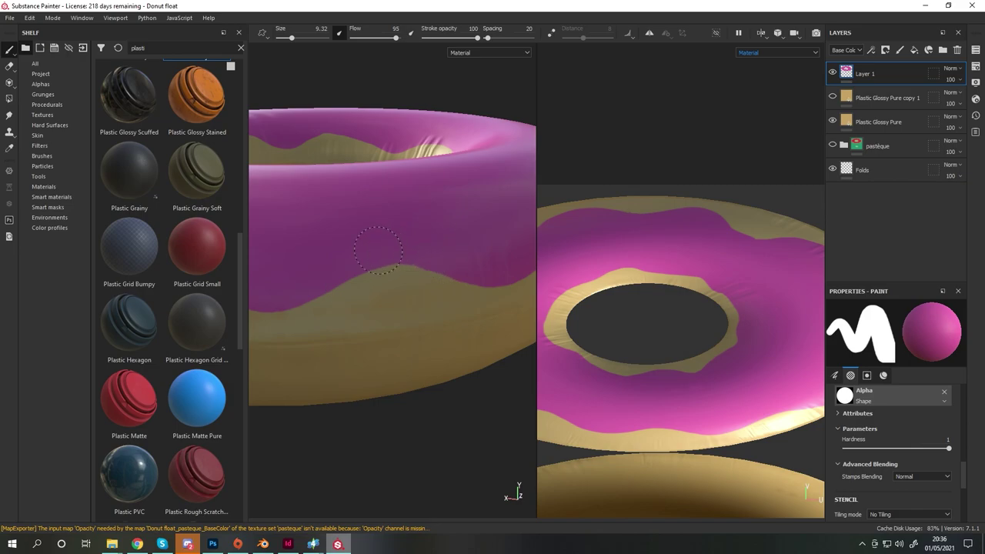
{"action": "left_click_drag", "start_coordinate": [414, 253], "coordinate": [300, 301], "text": "alt"}
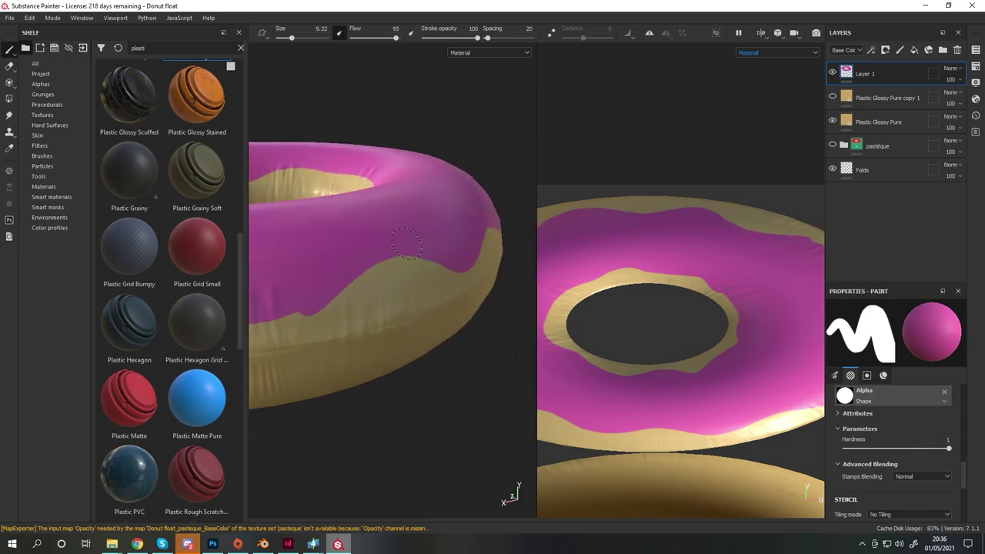
{"action": "mouse_move", "coordinate": [406, 244]}
{"action": "left_mouse_down", "text": "alt"}
{"action": "mouse_move", "coordinate": [414, 331]}
{"action": "mouse_move", "coordinate": [303, 297]}
{"action": "left_mouse_up", "text": "alt"}
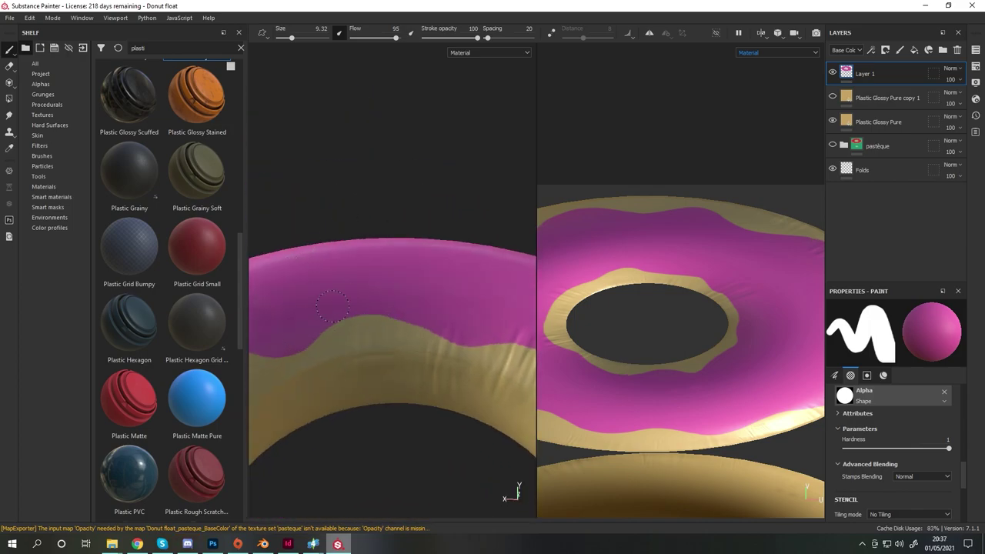
{"action": "mouse_move", "coordinate": [443, 327]}
{"action": "left_mouse_down", "text": "alt"}
{"action": "mouse_move", "coordinate": [315, 359]}
{"action": "mouse_move", "coordinate": [369, 403]}
{"action": "mouse_move", "coordinate": [416, 362]}
{"action": "left_mouse_up", "text": "alt"}
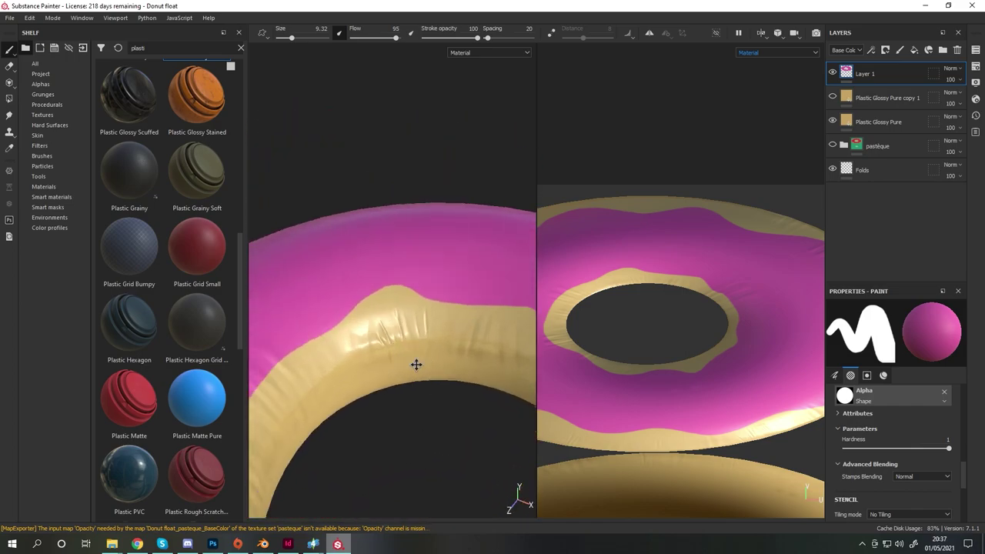
Finish the wavy frosting edges with brush and eraser (1/2), then create a new 512px Photoshop document.
{"action": "left_click", "coordinate": [10, 70]}
{"action": "key", "text": "1"}
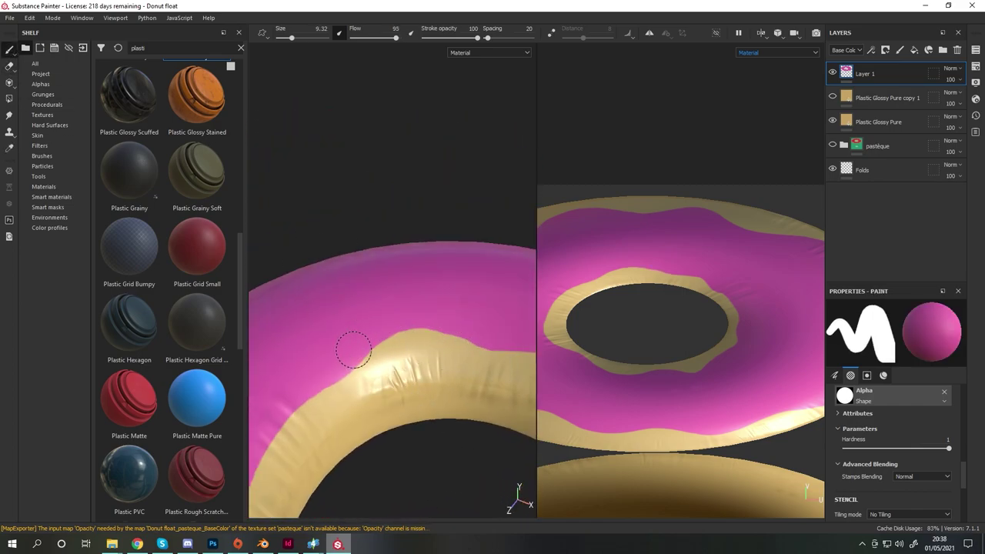
{"action": "mouse_move", "coordinate": [490, 336]}
{"action": "left_mouse_down", "text": "alt"}
{"action": "mouse_move", "coordinate": [461, 418]}
{"action": "mouse_move", "coordinate": [424, 240]}
{"action": "left_mouse_up", "text": "alt"}
{"action": "key", "text": "2"}
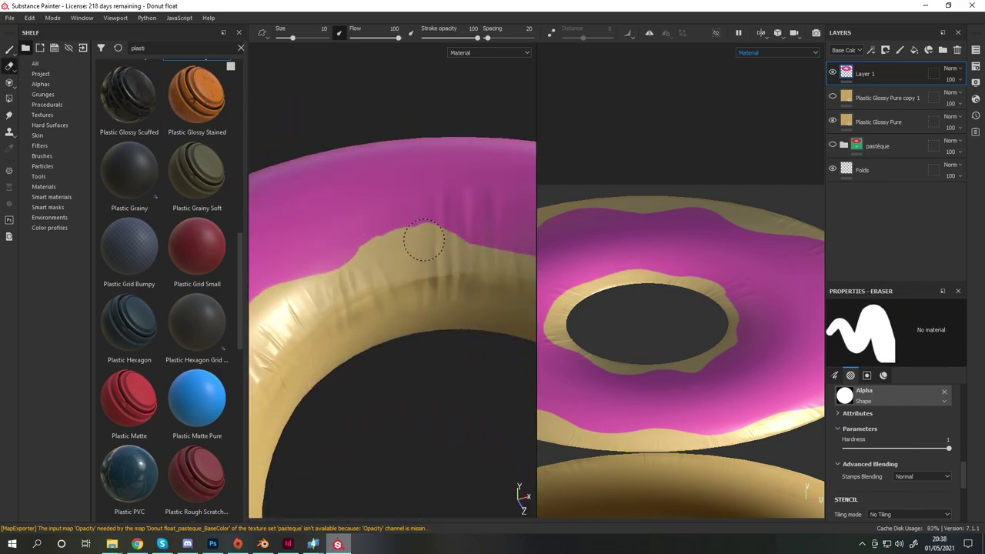
{"action": "key", "text": "1"}
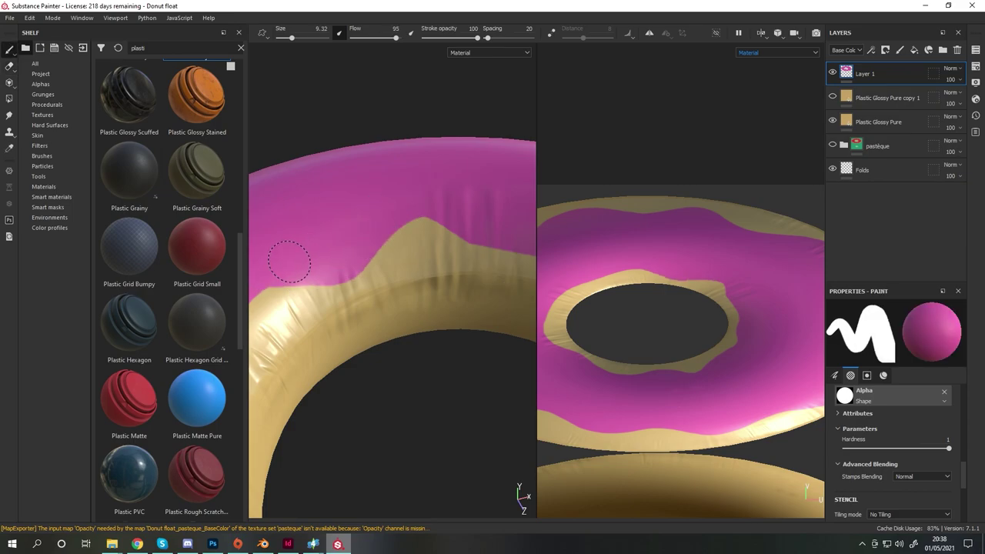
{"action": "left_click_drag", "start_coordinate": [274, 273], "coordinate": [355, 346], "text": "alt"}
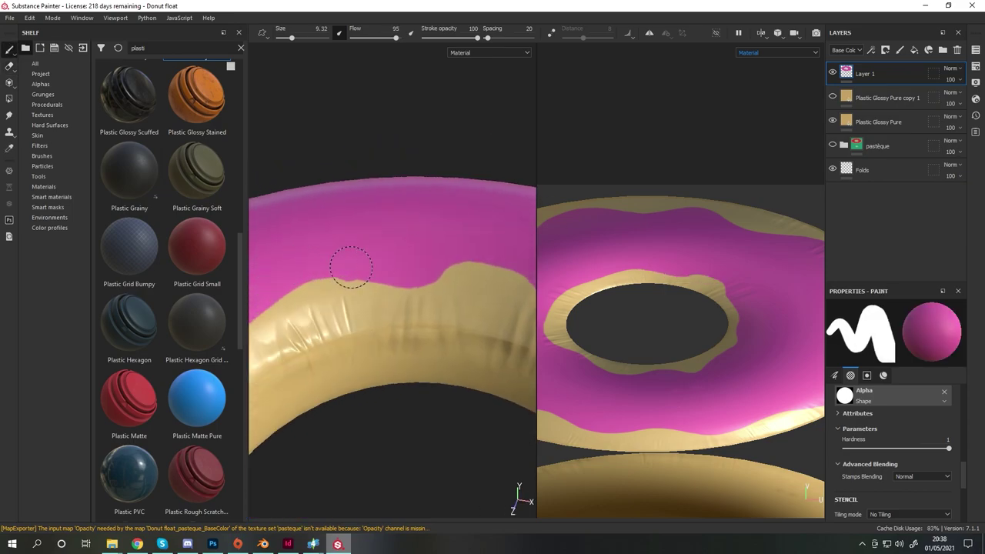
{"action": "mouse_move", "coordinate": [330, 297]}
{"action": "left_mouse_down", "text": "alt"}
{"action": "mouse_move", "coordinate": [421, 396]}
{"action": "mouse_move", "coordinate": [322, 372]}
{"action": "left_mouse_up", "text": "alt"}
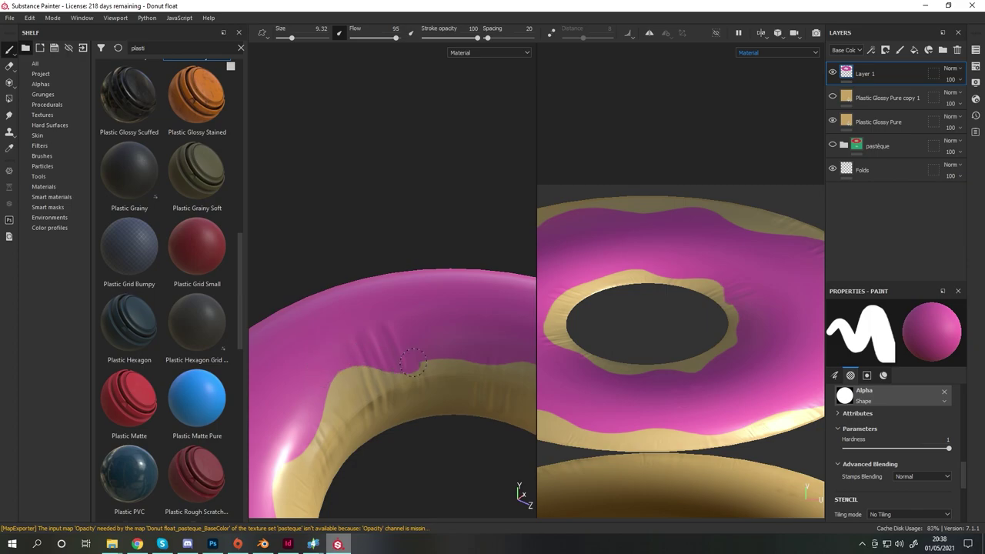
{"action": "key", "text": "2"}
{"action": "left_click_drag", "start_coordinate": [412, 362], "coordinate": [362, 235], "text": "alt"}
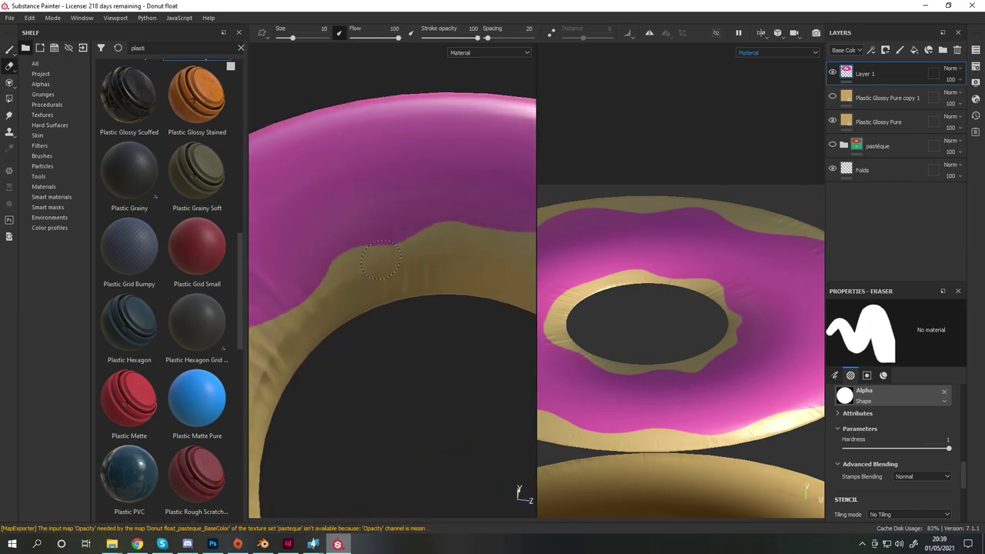
{"action": "mouse_move", "coordinate": [430, 239]}
{"action": "left_mouse_down", "text": "alt"}
{"action": "mouse_move", "coordinate": [340, 247]}
{"action": "mouse_move", "coordinate": [354, 308]}
{"action": "mouse_move", "coordinate": [331, 277]}
{"action": "left_mouse_up", "text": "alt"}
{"action": "key", "text": "1"}
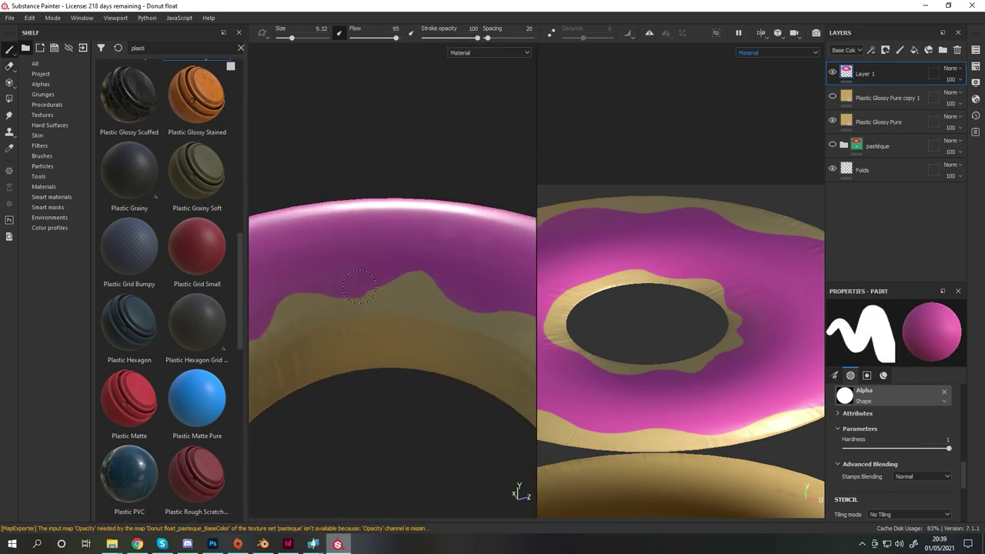
{"action": "left_click_drag", "start_coordinate": [429, 269], "coordinate": [385, 254], "text": "alt"}
{"action": "right_click_drag", "start_coordinate": [385, 254], "coordinate": [370, 292], "text": "alt"}
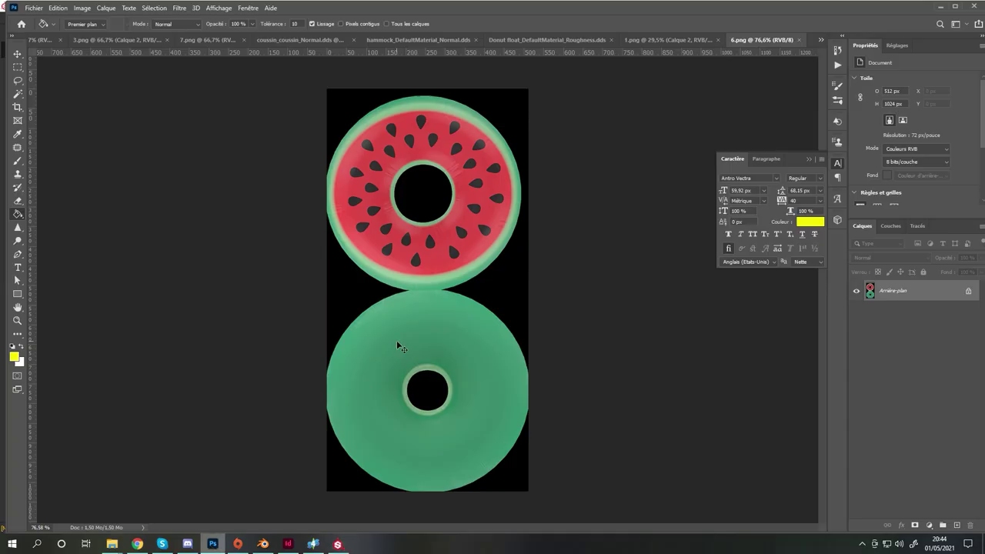
{"action": "key", "text": "ctrl+n"}
{"action": "key", "text": "Return"}
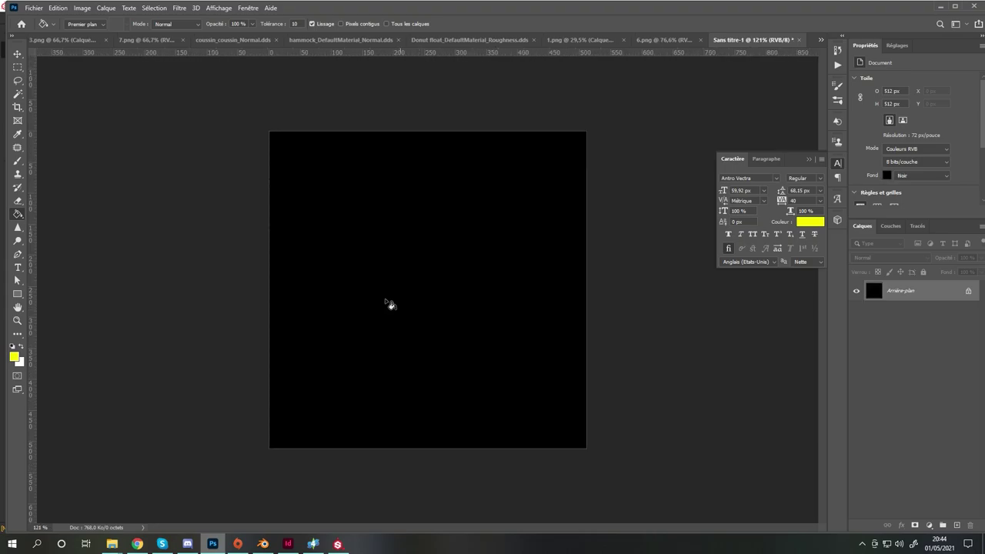
Draw a tall white rounded-rectangle pill centred on the black canvas.
{"action": "left_click", "coordinate": [17, 294]}
{"action": "left_click", "coordinate": [62, 304]}
{"action": "left_click_drag", "start_coordinate": [370, 176], "coordinate": [405, 226]}
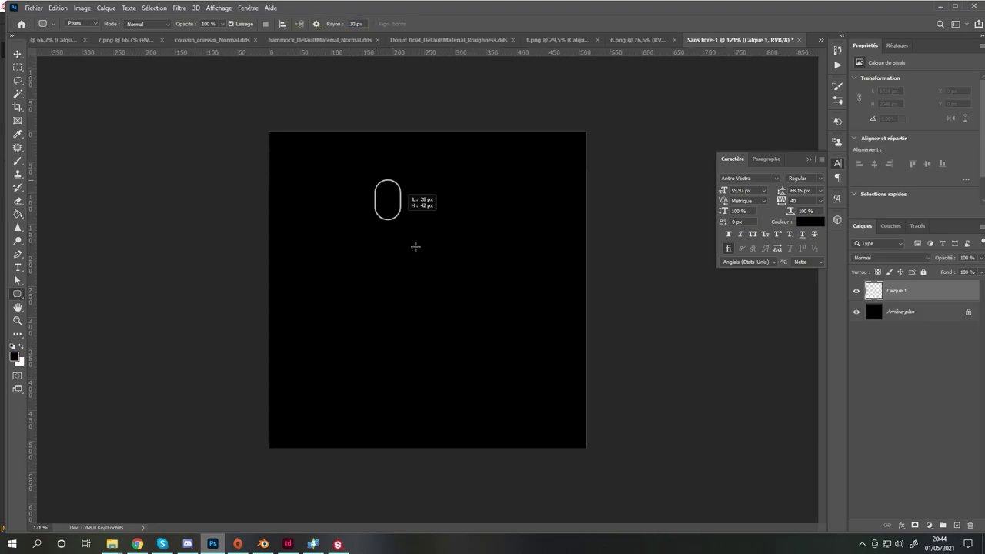
{"action": "key", "text": "x"}
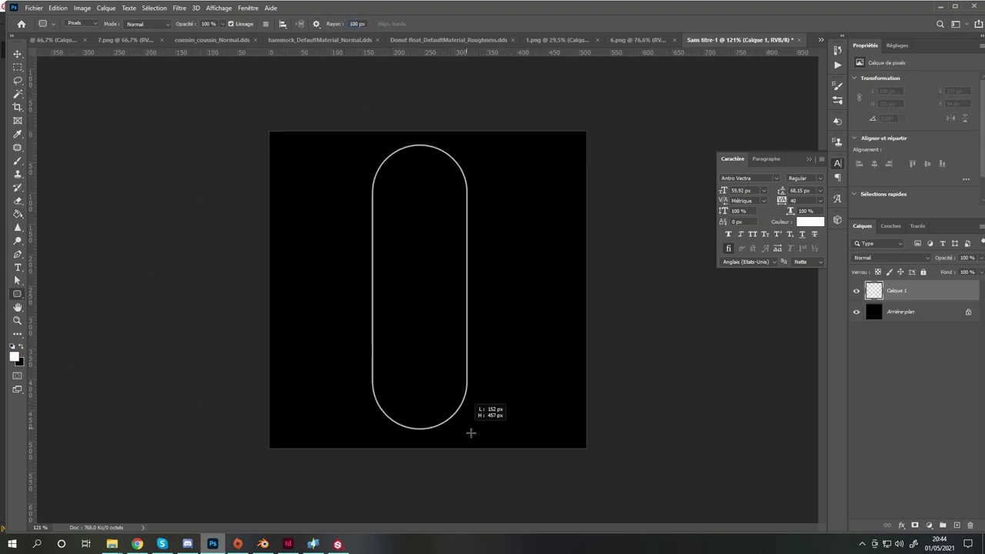
{"action": "left_click_drag", "start_coordinate": [371, 143], "coordinate": [474, 437]}
{"action": "left_click_drag", "start_coordinate": [441, 326], "coordinate": [446, 326], "text": "ctrl"}
Warp the pill into a curved chip shape and save it as a PNG.
{"action": "key", "text": "ctrl+t"}
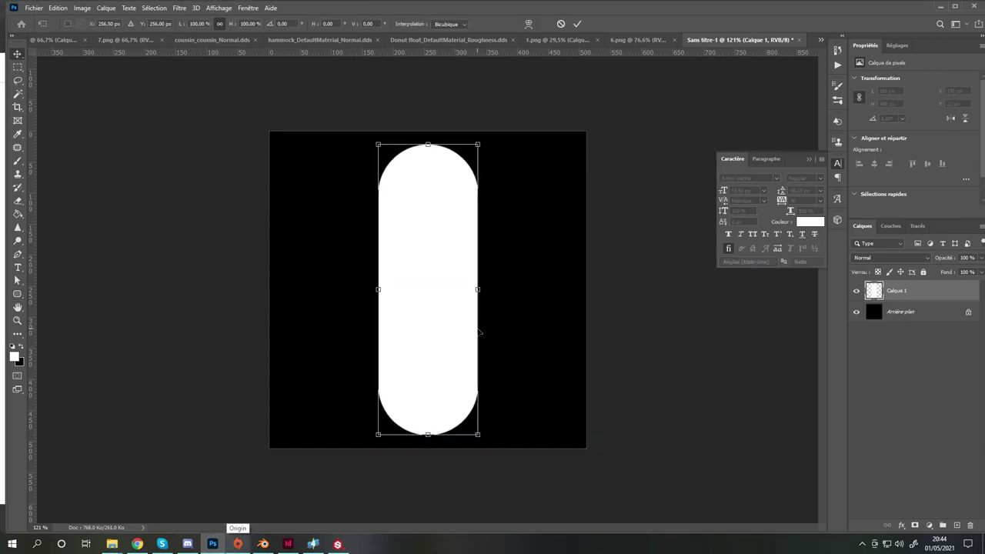
{"action": "left_click", "coordinate": [528, 24]}
{"action": "left_click_drag", "start_coordinate": [474, 254], "coordinate": [504, 223]}
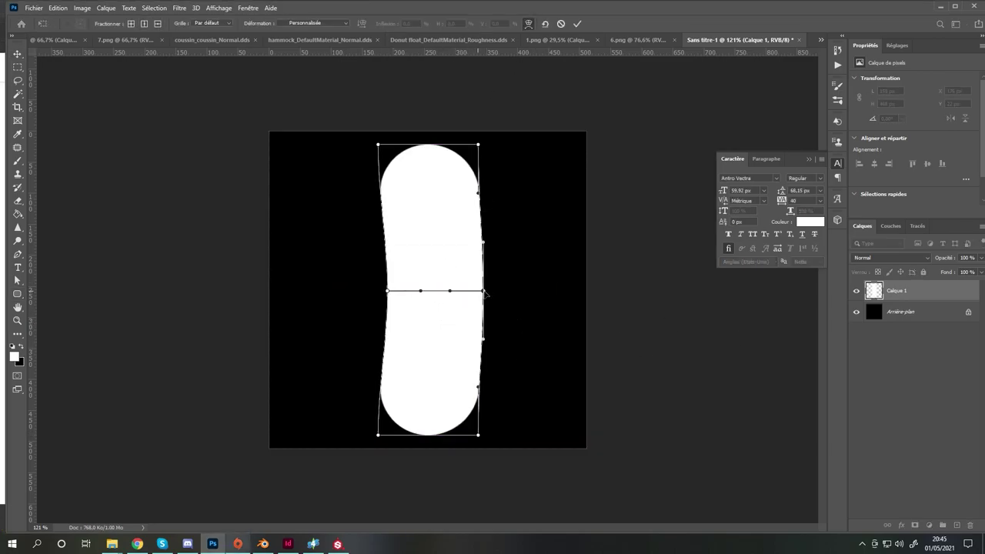
{"action": "key", "text": "Return"}
{"action": "key", "text": "ctrl+shift+s"}
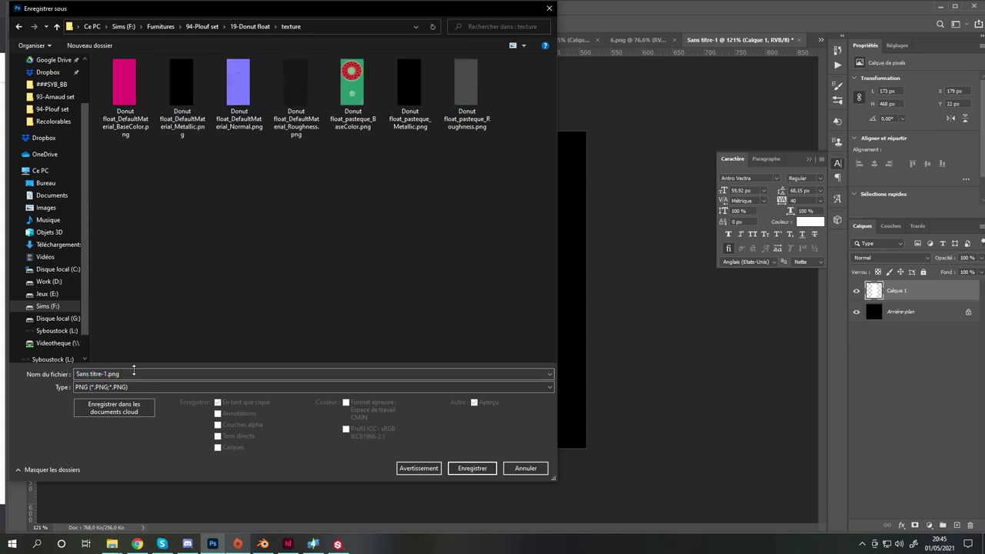
{"action": "key", "text": "Return"}
Make the pill narrower and save this variant as another PNG chip image.
{"action": "key", "text": "ctrl+t"}
{"action": "right_click", "coordinate": [449, 339]}
{"action": "left_click_drag", "start_coordinate": [485, 289], "coordinate": [454, 289]}
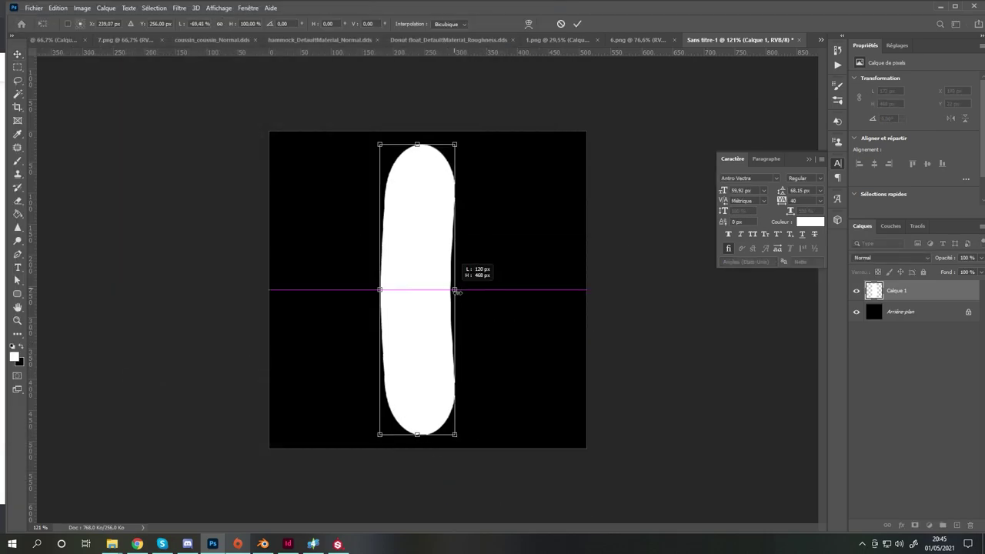
{"action": "key", "text": "Return"}
{"action": "key", "text": "ctrl+shift+s"}
{"action": "type", "text": "roughness"}
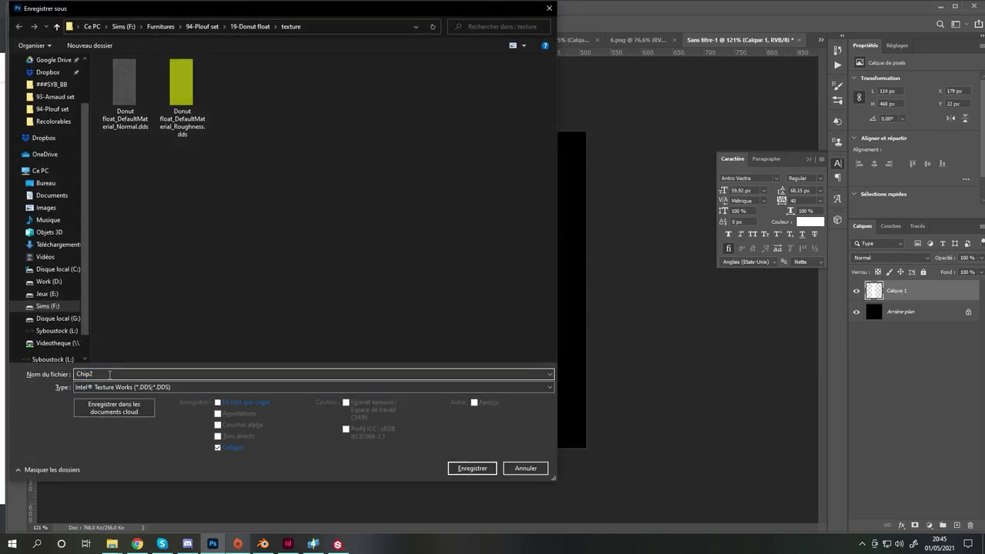
{"action": "left_click", "coordinate": [308, 386]}
{"action": "left_click", "coordinate": [286, 326]}
{"action": "key", "text": "Return"}
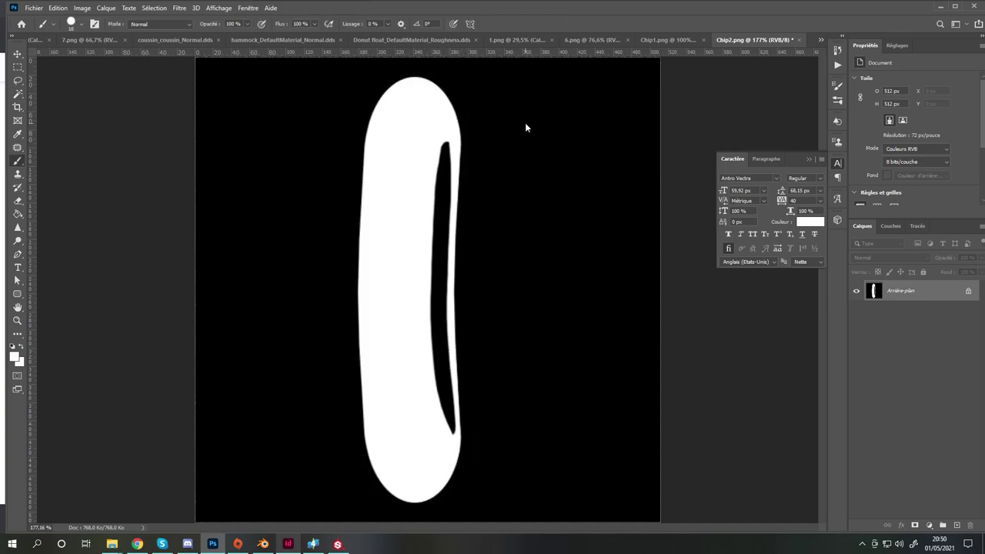
Paint a black line down the chip's right edge and save it as Chip2.
{"action": "key", "text": "x"}
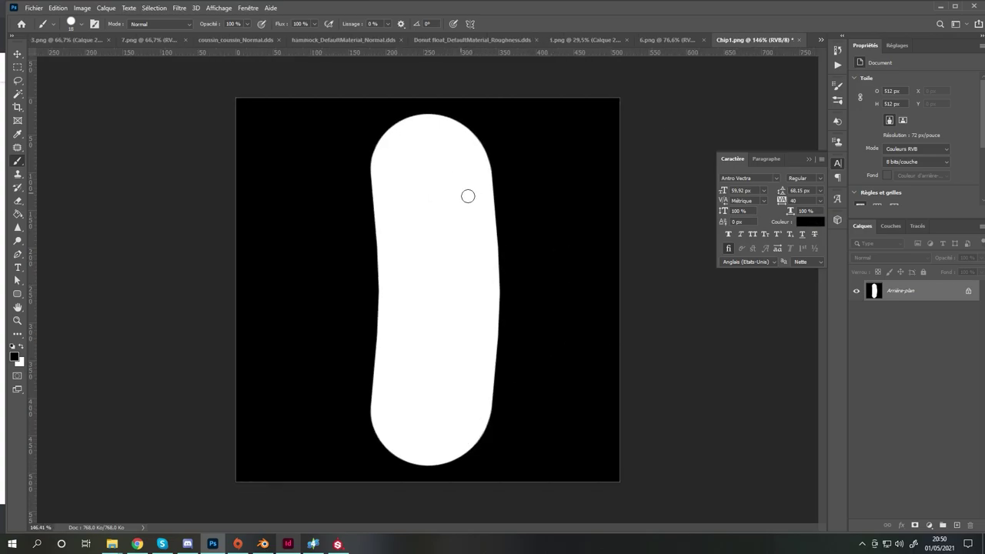
{"action": "left_click_drag", "start_coordinate": [457, 438], "coordinate": [477, 405]}
{"action": "scroll", "coordinate": [594, 148], "scroll_direction": "down", "scroll_amount": 3, "text": "alt"}
{"action": "left_click_drag", "start_coordinate": [446, 223], "coordinate": [452, 345]}
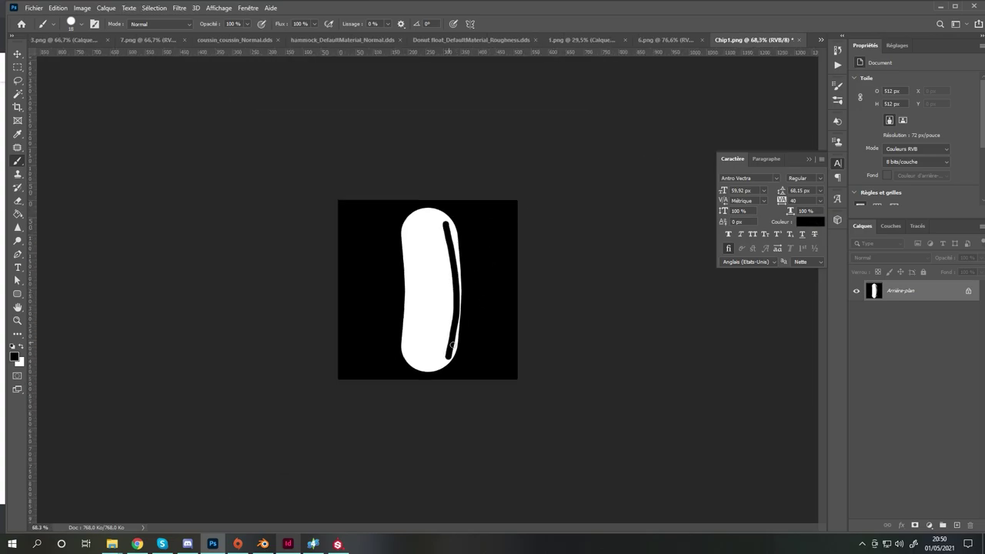
{"action": "key", "text": "ctrl+shift+s"}
{"action": "type", "text": "Chip2"}
{"action": "key", "text": "Return"}
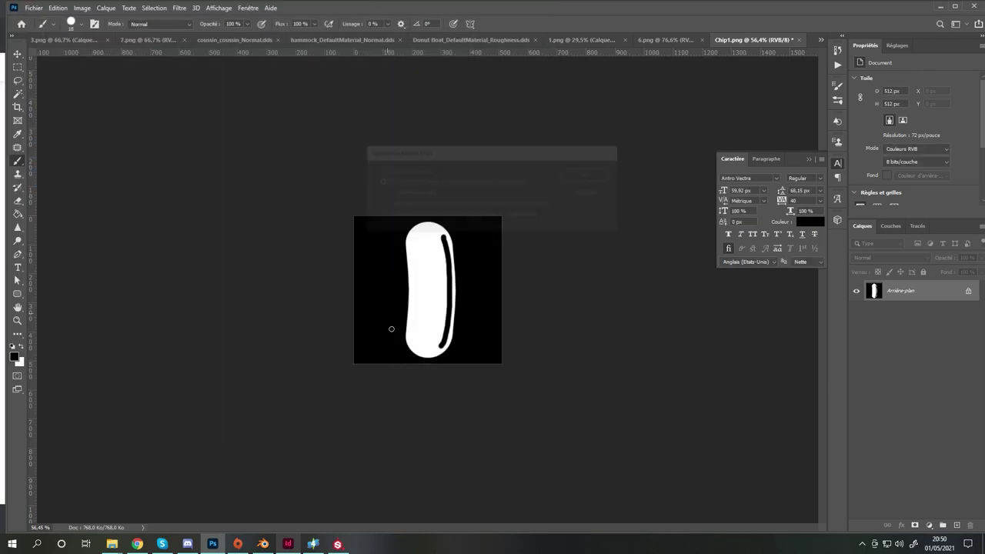
Back in Substance Painter, select the four chip images for import.
{"action": "key", "text": "alt+Tab"}
{"action": "left_click_drag", "start_coordinate": [465, 154], "coordinate": [631, 188]}
{"action": "key", "text": "Return"}
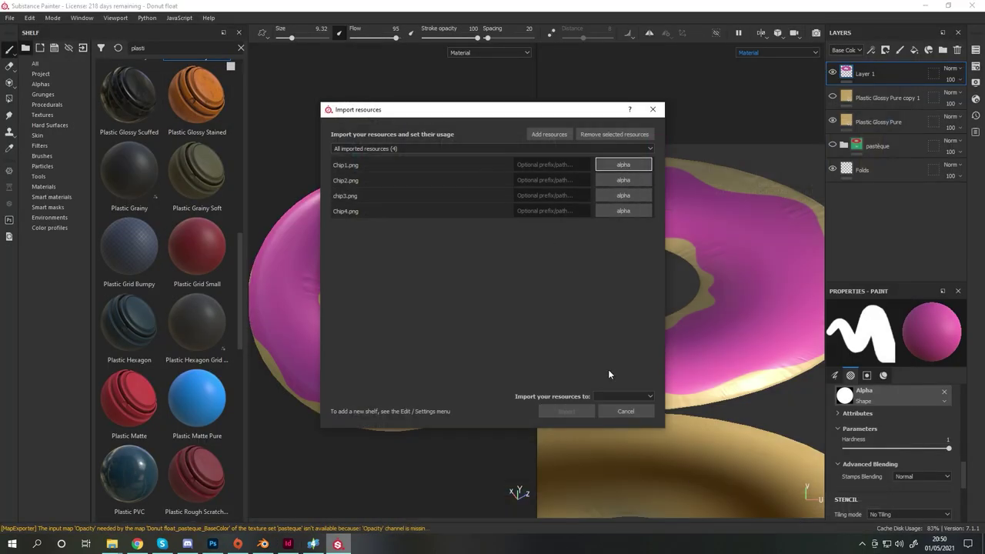
Import Chip1–Chip4 as alphas, add a 'white chip' paint layer, and use Chip2 as the brush shape.
{"action": "left_click", "coordinate": [567, 408]}
{"action": "left_click", "coordinate": [129, 99]}
{"action": "left_click", "coordinate": [929, 50]}
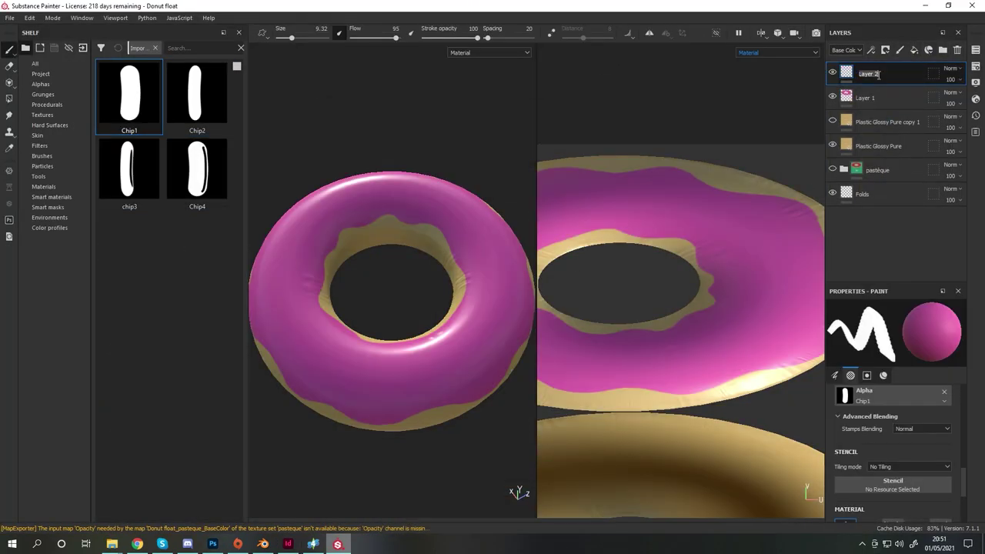
{"action": "type", "text": "ip"}
{"action": "key", "text": "Return"}
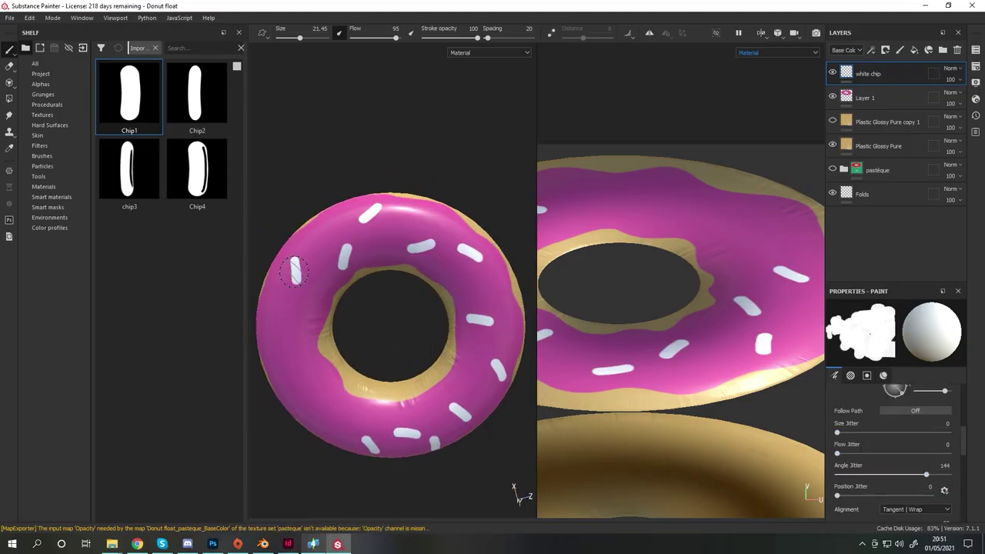
{"action": "left_click", "coordinate": [197, 97]}
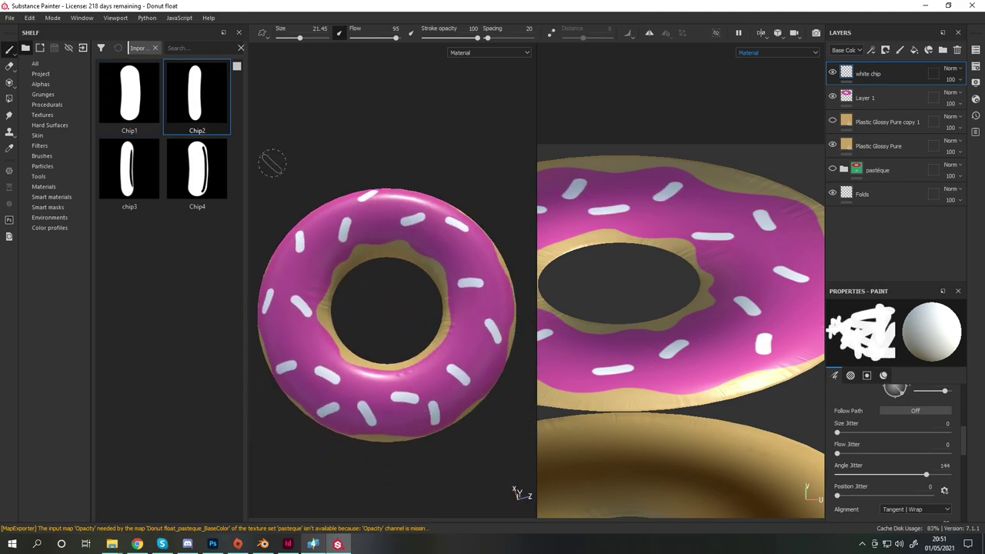
{"action": "left_click_drag", "start_coordinate": [476, 252], "coordinate": [394, 199], "text": "alt"}
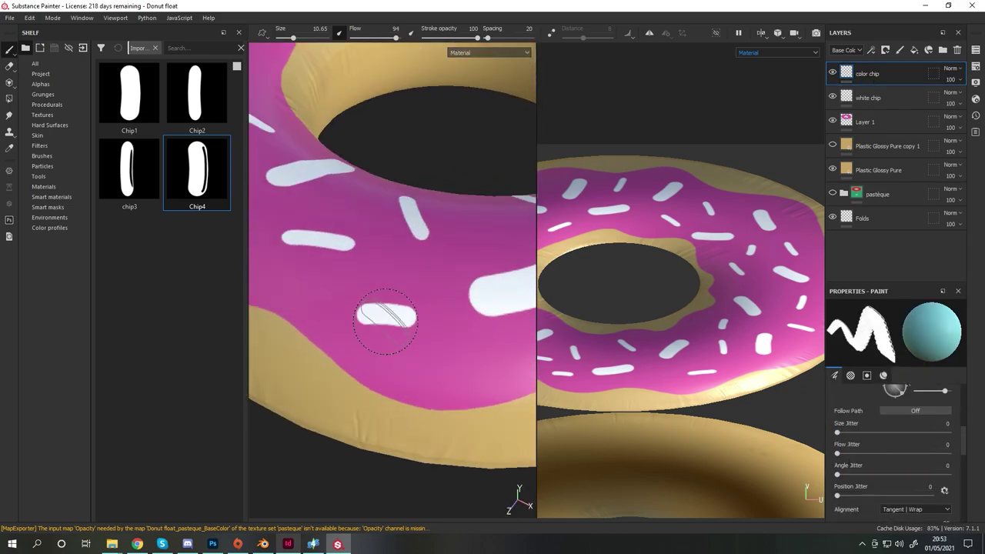
Set the brush size to 8 and stamp a cyan chip on a sprinkle.
{"action": "type", "text": "8"}
{"action": "key", "text": "Return"}
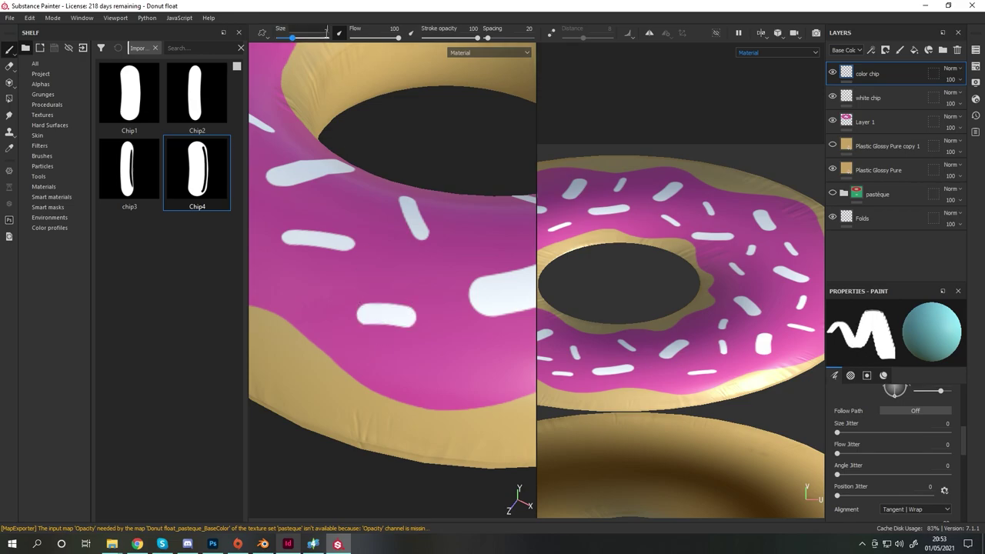
{"action": "mouse_move", "coordinate": [386, 316]}
{"action": "left_mouse_down", "text": "alt"}
{"action": "mouse_move", "coordinate": [369, 292]}
{"action": "mouse_move", "coordinate": [393, 270]}
{"action": "left_mouse_up", "text": "alt"}
{"action": "left_click", "coordinate": [394, 271]}
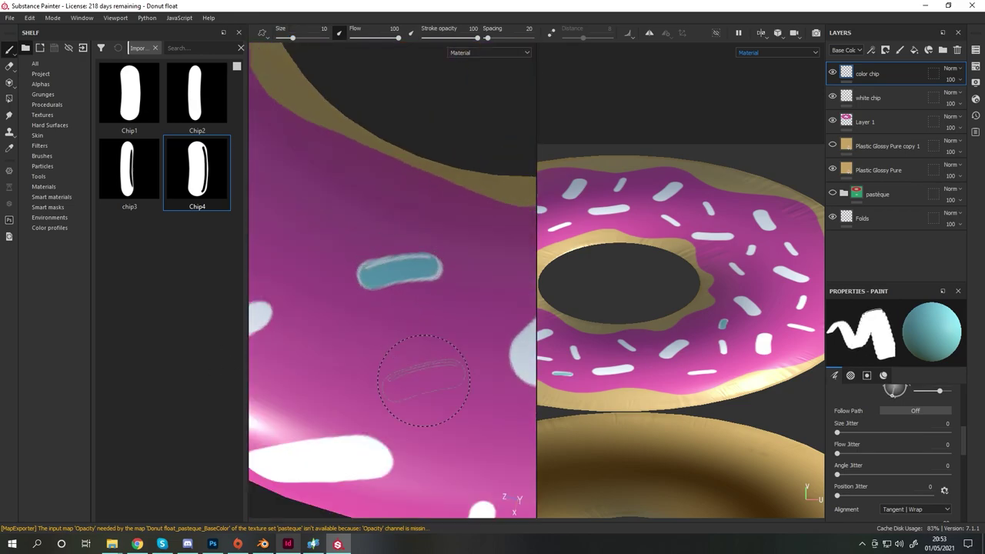
{"action": "left_click_drag", "start_coordinate": [418, 374], "coordinate": [397, 417], "text": "alt"}
Change the chip colour to green and paint several white sprinkles green.
{"action": "left_click", "coordinate": [921, 444]}
{"action": "scroll", "coordinate": [452, 283], "scroll_direction": "up", "scroll_amount": 2}
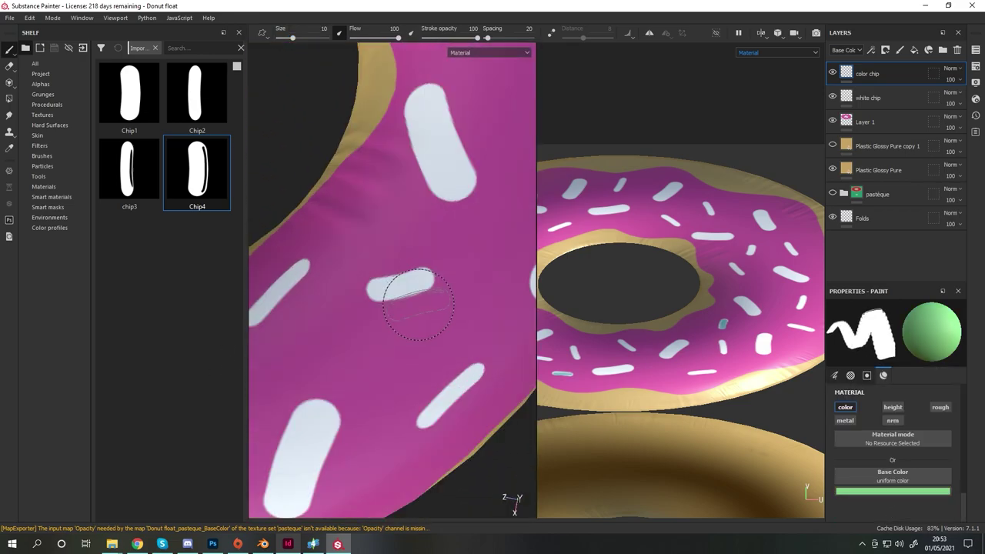
{"action": "scroll", "coordinate": [406, 309], "scroll_direction": "down", "scroll_amount": 3}
{"action": "left_click_drag", "start_coordinate": [406, 310], "coordinate": [477, 331], "text": "alt"}
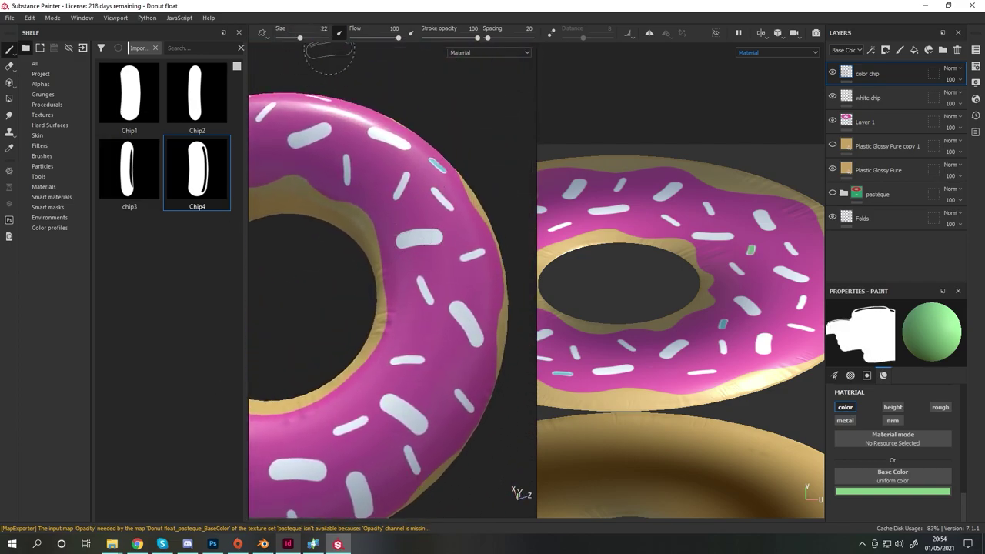
{"action": "scroll", "coordinate": [369, 254], "scroll_direction": "up", "scroll_amount": 2}
{"action": "left_click_drag", "start_coordinate": [323, 258], "coordinate": [427, 238]}
{"action": "scroll", "coordinate": [369, 254], "scroll_direction": "down", "scroll_amount": 1}
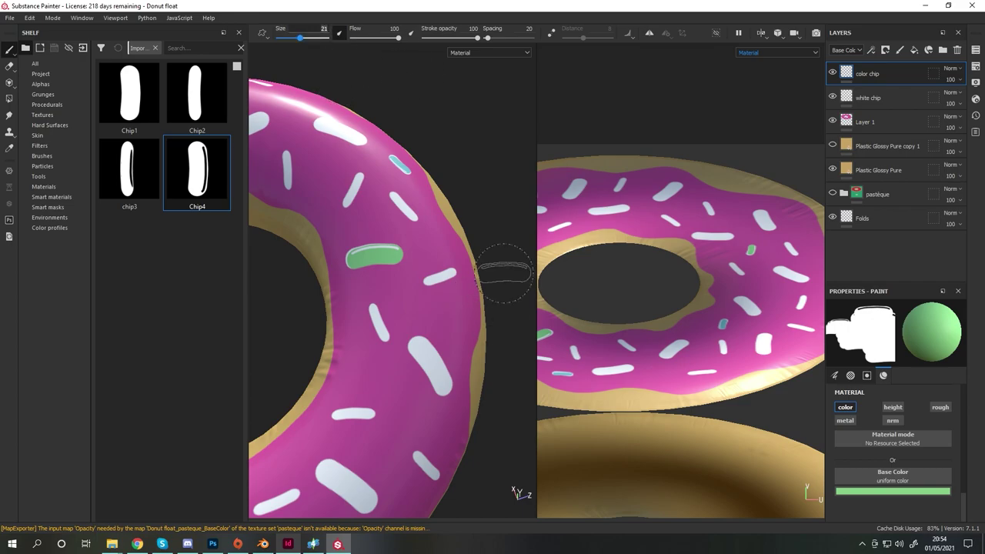
{"action": "left_click_drag", "start_coordinate": [504, 274], "coordinate": [342, 312], "text": "alt"}
{"action": "scroll", "coordinate": [366, 373], "scroll_direction": "down", "scroll_amount": 1}
{"action": "scroll", "coordinate": [374, 286], "scroll_direction": "up", "scroll_amount": 3}
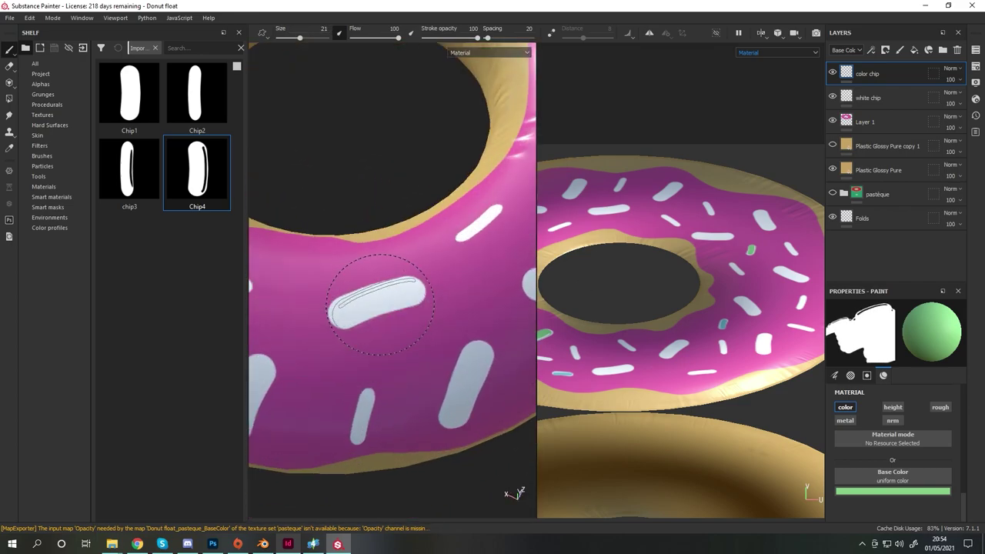
{"action": "left_click", "coordinate": [374, 286]}
{"action": "scroll", "coordinate": [374, 286], "scroll_direction": "down", "scroll_amount": 3}
{"action": "scroll", "coordinate": [385, 285], "scroll_direction": "up", "scroll_amount": 3}
{"action": "left_click", "coordinate": [384, 286]}
{"action": "scroll", "coordinate": [406, 296], "scroll_direction": "down", "scroll_amount": 3}
{"action": "scroll", "coordinate": [406, 296], "scroll_direction": "up", "scroll_amount": 5}
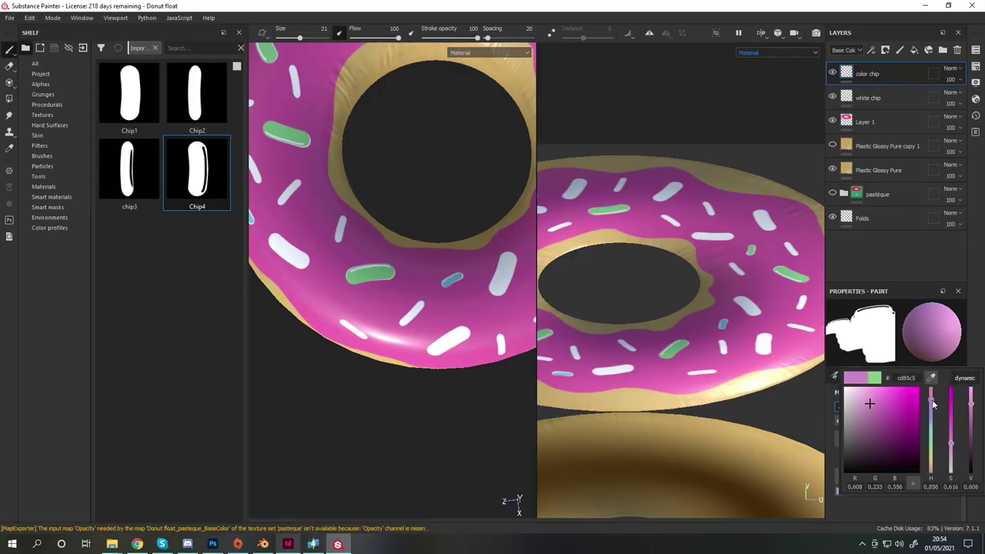
Pick orange as the chip colour and paint two sprinkles orange.
{"action": "left_click_drag", "start_coordinate": [435, 332], "coordinate": [396, 297], "text": "alt"}
{"action": "scroll", "coordinate": [396, 297], "scroll_direction": "up", "scroll_amount": 3}
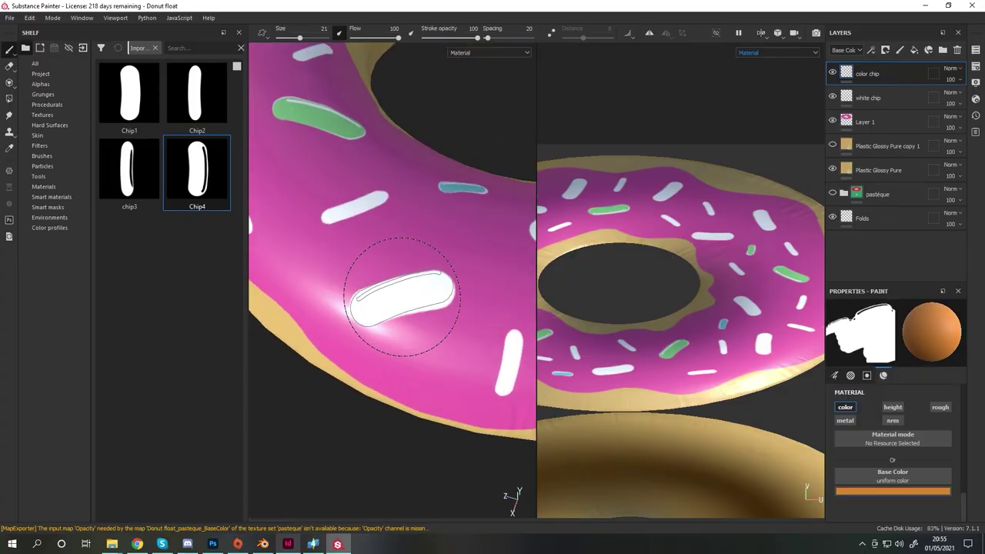
{"action": "left_click", "coordinate": [396, 297]}
{"action": "scroll", "coordinate": [418, 359], "scroll_direction": "down", "scroll_amount": 3}
{"action": "mouse_move", "coordinate": [417, 358]}
{"action": "left_mouse_down", "text": "alt"}
{"action": "mouse_move", "coordinate": [409, 355]}
{"action": "mouse_move", "coordinate": [475, 387]}
{"action": "mouse_move", "coordinate": [516, 495]}
{"action": "mouse_move", "coordinate": [400, 332]}
{"action": "mouse_move", "coordinate": [450, 305]}
{"action": "mouse_move", "coordinate": [431, 308]}
{"action": "left_mouse_up", "text": "alt"}
{"action": "scroll", "coordinate": [399, 333], "scroll_direction": "down", "scroll_amount": 3}
{"action": "scroll", "coordinate": [431, 316], "scroll_direction": "down", "scroll_amount": 2}
{"action": "scroll", "coordinate": [450, 305], "scroll_direction": "up", "scroll_amount": 2}
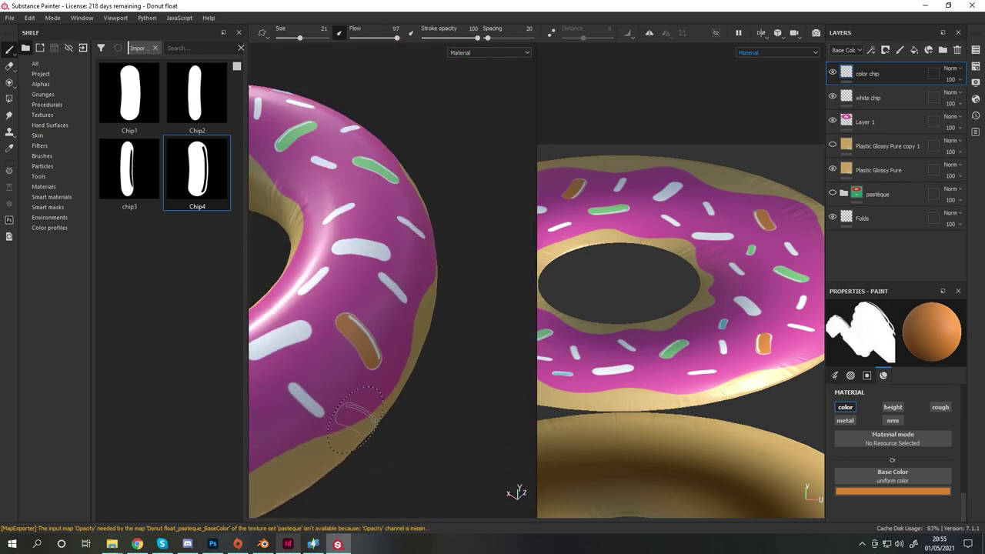
{"action": "scroll", "coordinate": [431, 308], "scroll_direction": "down", "scroll_amount": 3}
Switch the chip colour to pale yellow and turn toward more white sprinkles.
{"action": "left_click", "coordinate": [892, 490]}
{"action": "left_click", "coordinate": [872, 395]}
{"action": "scroll", "coordinate": [407, 308], "scroll_direction": "up", "scroll_amount": 5}
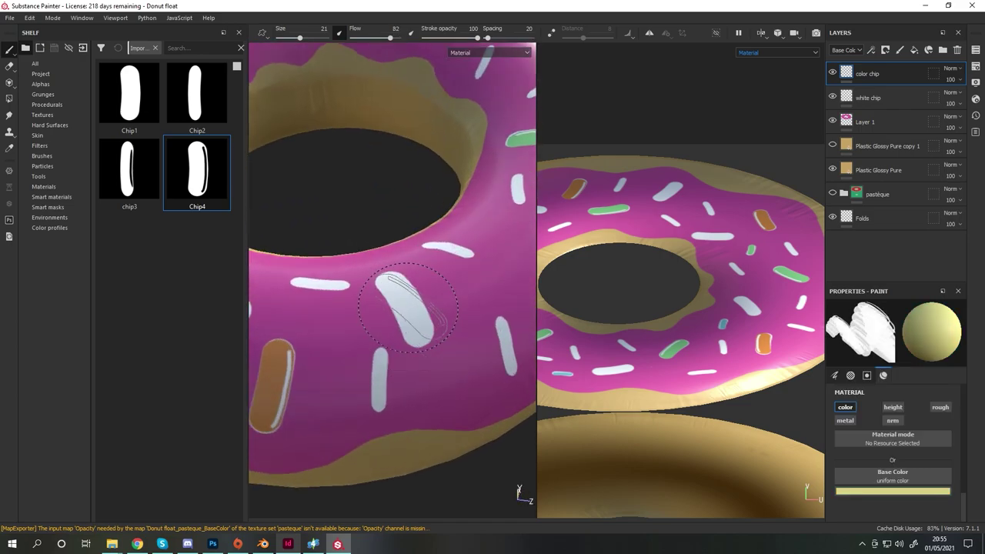
{"action": "scroll", "coordinate": [404, 308], "scroll_direction": "down", "scroll_amount": 3}
{"action": "left_click_drag", "start_coordinate": [404, 308], "coordinate": [393, 300], "text": "alt"}
{"action": "scroll", "coordinate": [392, 300], "scroll_direction": "up", "scroll_amount": 4}
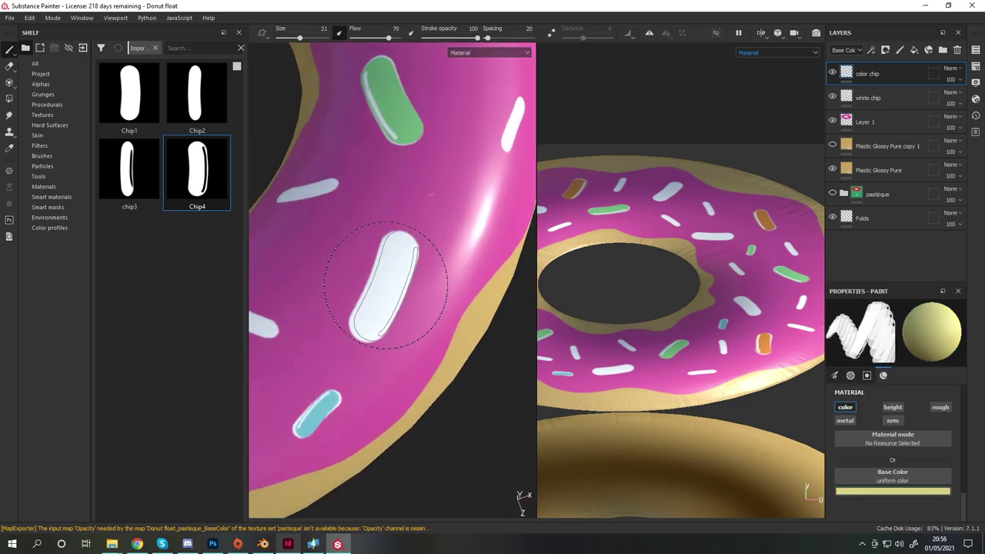
{"action": "scroll", "coordinate": [385, 284], "scroll_direction": "down", "scroll_amount": 3}
{"action": "left_click_drag", "start_coordinate": [467, 392], "coordinate": [462, 403], "text": "alt"}
{"action": "scroll", "coordinate": [378, 318], "scroll_direction": "up", "scroll_amount": 4}
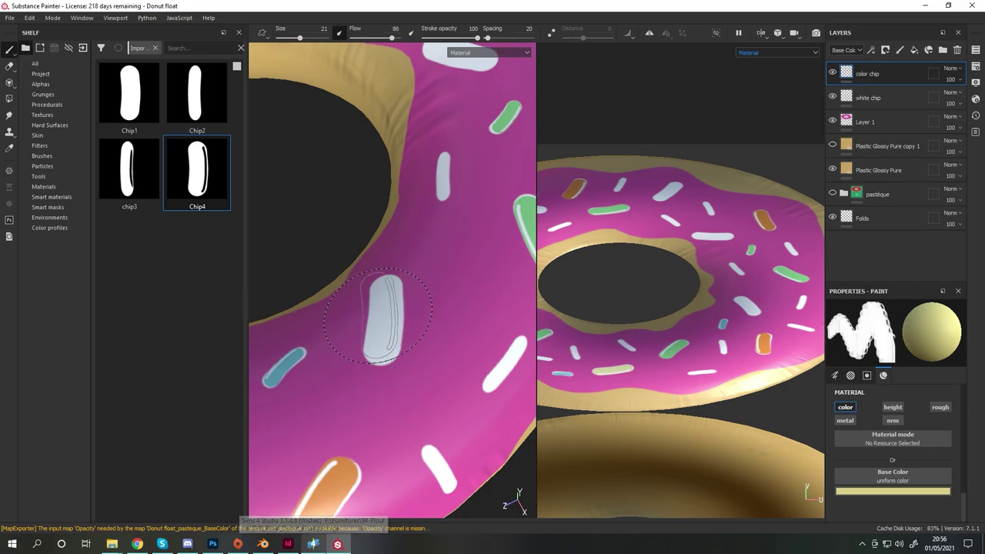
Change the chip colour to pink, then light blue, and paint a light blue chip.
{"action": "left_click", "coordinate": [893, 491]}
{"action": "left_click_drag", "start_coordinate": [932, 431], "coordinate": [933, 389]}
{"action": "scroll", "coordinate": [385, 308], "scroll_direction": "down", "scroll_amount": 3}
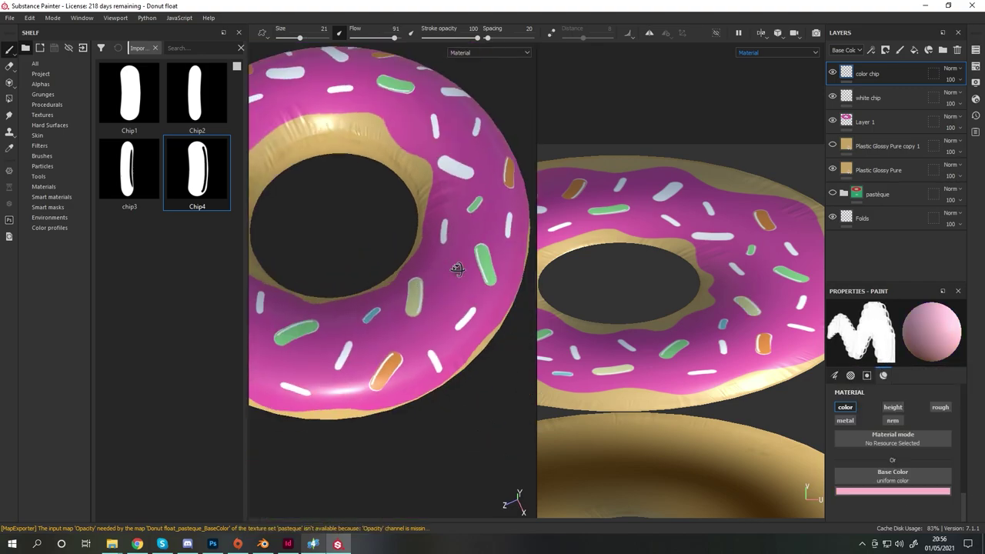
{"action": "scroll", "coordinate": [358, 281], "scroll_direction": "up", "scroll_amount": 4}
{"action": "mouse_move", "coordinate": [385, 308]}
{"action": "left_mouse_down", "text": "alt"}
{"action": "mouse_move", "coordinate": [370, 292]}
{"action": "mouse_move", "coordinate": [385, 296]}
{"action": "left_mouse_up", "text": "alt"}
{"action": "scroll", "coordinate": [358, 280], "scroll_direction": "down", "scroll_amount": 2}
{"action": "scroll", "coordinate": [357, 281], "scroll_direction": "down", "scroll_amount": 2}
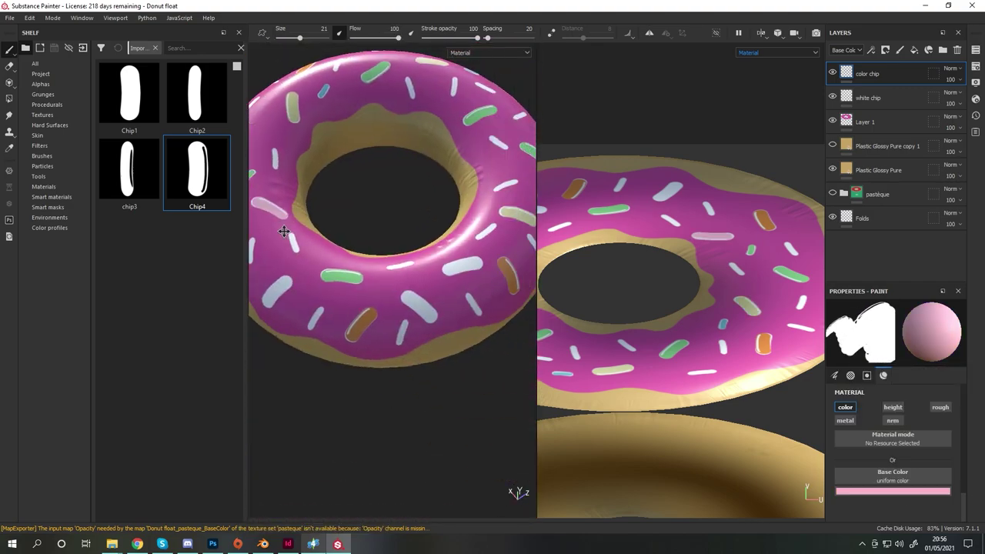
{"action": "scroll", "coordinate": [393, 300], "scroll_direction": "up", "scroll_amount": 4}
{"action": "scroll", "coordinate": [393, 301], "scroll_direction": "down", "scroll_amount": 4}
{"action": "left_click", "coordinate": [893, 491]}
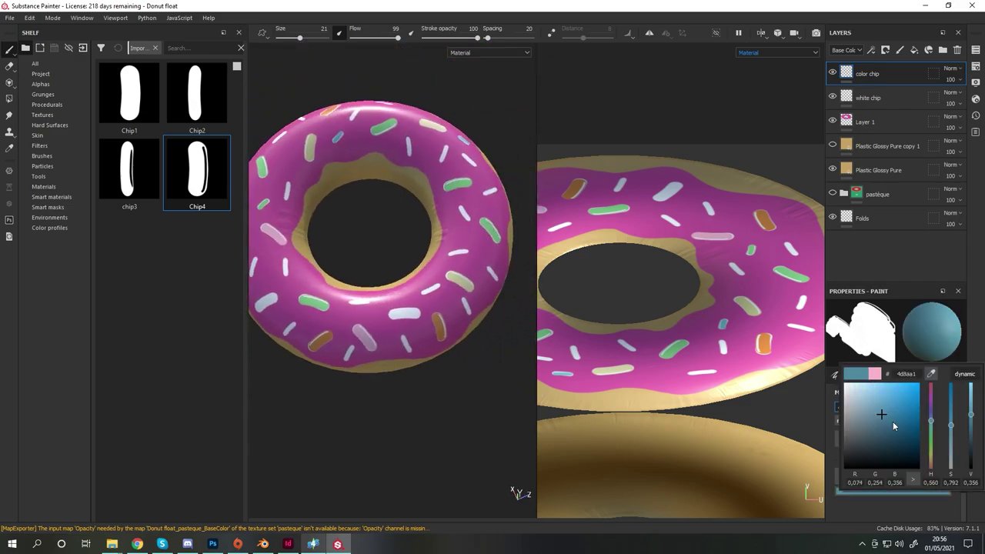
{"action": "scroll", "coordinate": [406, 320], "scroll_direction": "up", "scroll_amount": 4}
{"action": "scroll", "coordinate": [416, 292], "scroll_direction": "down", "scroll_amount": 4}
{"action": "scroll", "coordinate": [372, 341], "scroll_direction": "up", "scroll_amount": 4}
{"action": "mouse_move", "coordinate": [415, 293]}
{"action": "left_mouse_down", "text": "alt"}
{"action": "mouse_move", "coordinate": [372, 341]}
{"action": "mouse_move", "coordinate": [331, 348]}
{"action": "left_mouse_up", "text": "alt"}
Use the chip3 alpha at brush size 14 to paint a chip over a white sprinkle.
{"action": "left_click", "coordinate": [129, 170]}
{"action": "scroll", "coordinate": [331, 348], "scroll_direction": "down", "scroll_amount": 3}
{"action": "scroll", "coordinate": [339, 345], "scroll_direction": "up", "scroll_amount": 3}
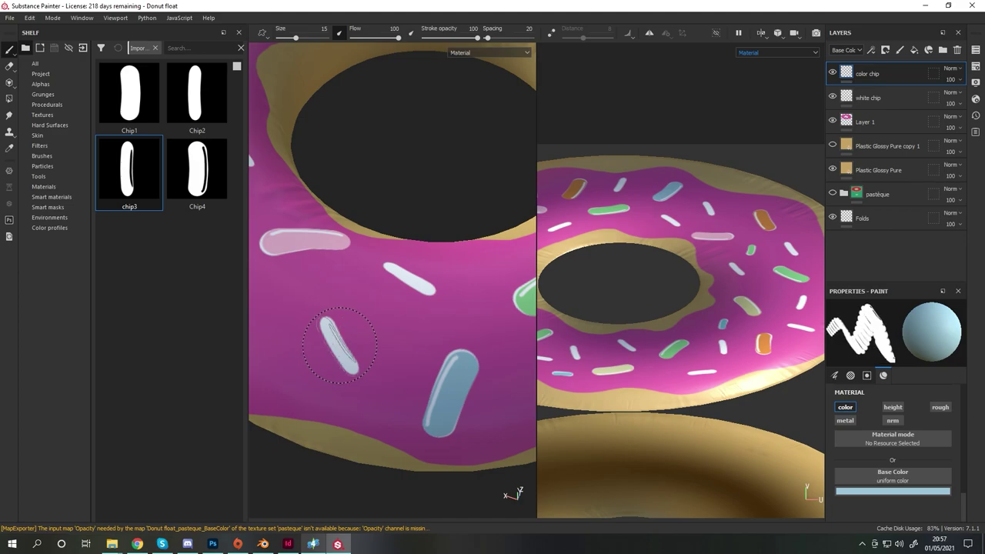
{"action": "left_click_drag", "start_coordinate": [301, 34], "coordinate": [296, 34]}
{"action": "scroll", "coordinate": [400, 307], "scroll_direction": "down", "scroll_amount": 2}
{"action": "left_click_drag", "start_coordinate": [400, 307], "coordinate": [415, 346], "text": "alt"}
{"action": "scroll", "coordinate": [415, 346], "scroll_direction": "down", "scroll_amount": 2}
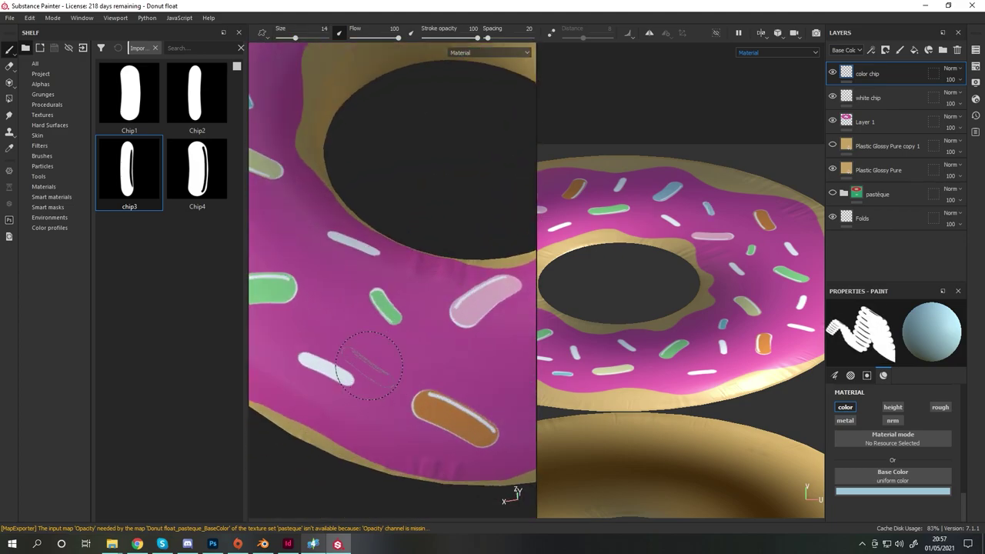
{"action": "scroll", "coordinate": [416, 362], "scroll_direction": "up", "scroll_amount": 3}
{"action": "scroll", "coordinate": [409, 367], "scroll_direction": "down", "scroll_amount": 3}
{"action": "scroll", "coordinate": [431, 354], "scroll_direction": "down", "scroll_amount": 2}
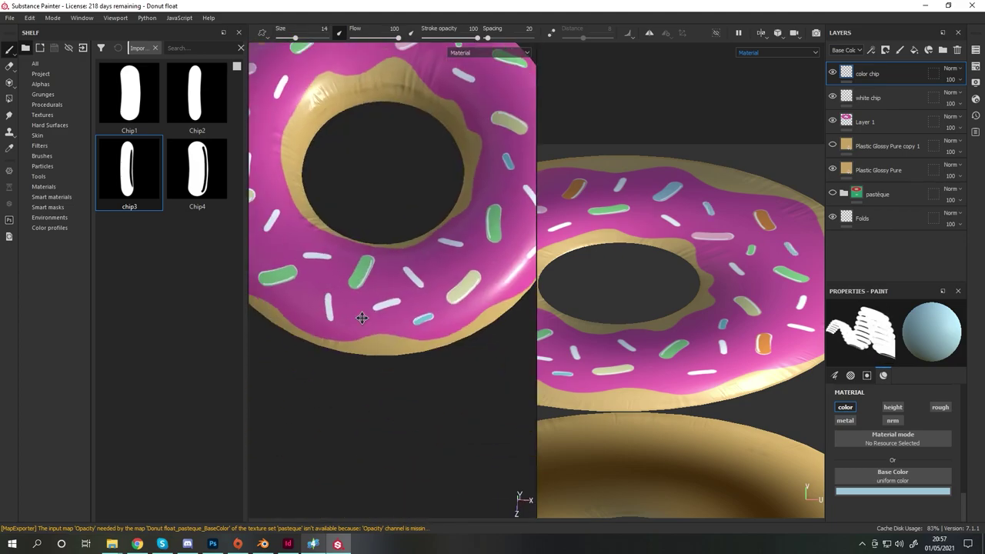
{"action": "scroll", "coordinate": [363, 319], "scroll_direction": "up", "scroll_amount": 3}
{"action": "scroll", "coordinate": [363, 281], "scroll_direction": "down", "scroll_amount": 2}
{"action": "mouse_move", "coordinate": [363, 281]}
{"action": "left_mouse_down", "text": "alt"}
{"action": "mouse_move", "coordinate": [441, 292]}
{"action": "mouse_move", "coordinate": [400, 281]}
{"action": "left_mouse_up", "text": "alt"}
{"action": "scroll", "coordinate": [440, 293], "scroll_direction": "up", "scroll_amount": 2}
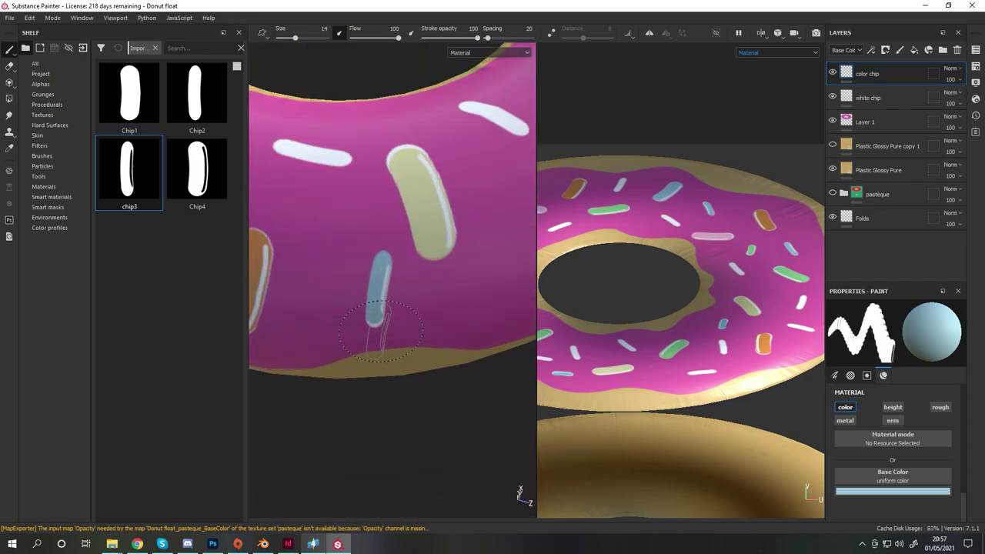
{"action": "scroll", "coordinate": [385, 277], "scroll_direction": "down", "scroll_amount": 4}
{"action": "scroll", "coordinate": [359, 271], "scroll_direction": "down", "scroll_amount": 1}
Switch the paint colour to pale yellow and orbit to reach other sprinkles.
{"action": "left_click", "coordinate": [893, 491]}
{"action": "left_click", "coordinate": [864, 395]}
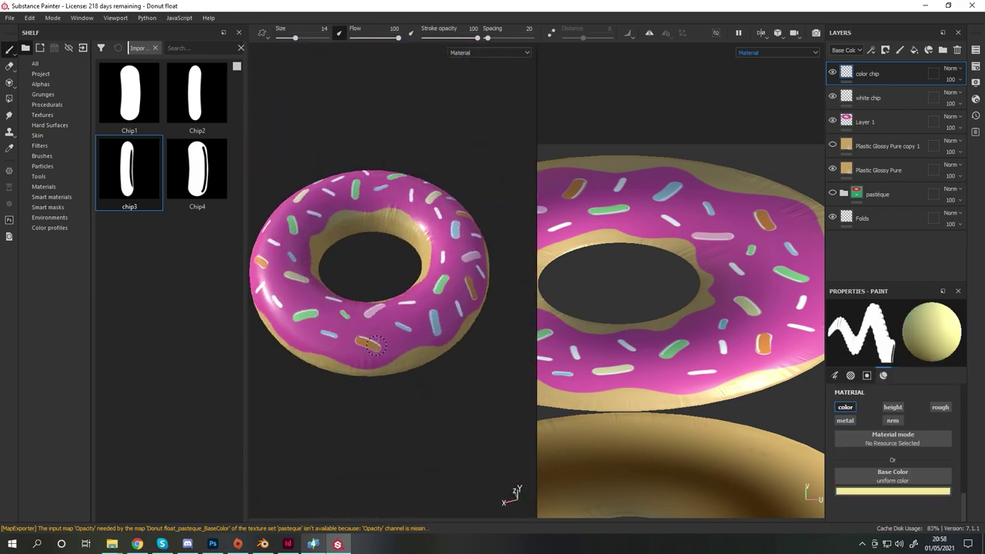
{"action": "scroll", "coordinate": [402, 220], "scroll_direction": "up", "scroll_amount": 4}
{"action": "left_click_drag", "start_coordinate": [315, 338], "coordinate": [293, 254], "text": "alt"}
{"action": "scroll", "coordinate": [270, 206], "scroll_direction": "down", "scroll_amount": 3}
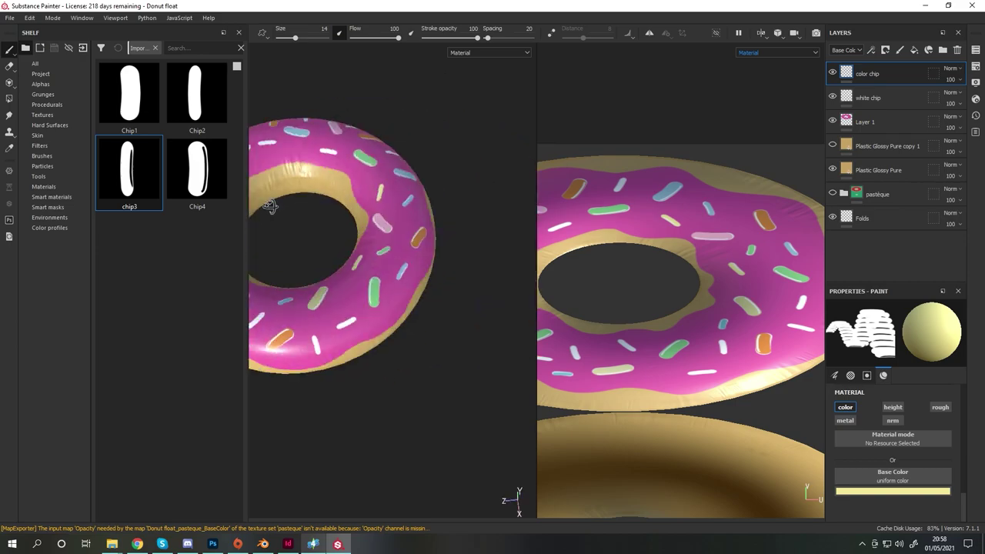
{"action": "scroll", "coordinate": [323, 231], "scroll_direction": "up", "scroll_amount": 1}
{"action": "scroll", "coordinate": [381, 267], "scroll_direction": "up", "scroll_amount": 3}
{"action": "scroll", "coordinate": [380, 268], "scroll_direction": "down", "scroll_amount": 1}
{"action": "scroll", "coordinate": [370, 278], "scroll_direction": "down", "scroll_amount": 3}
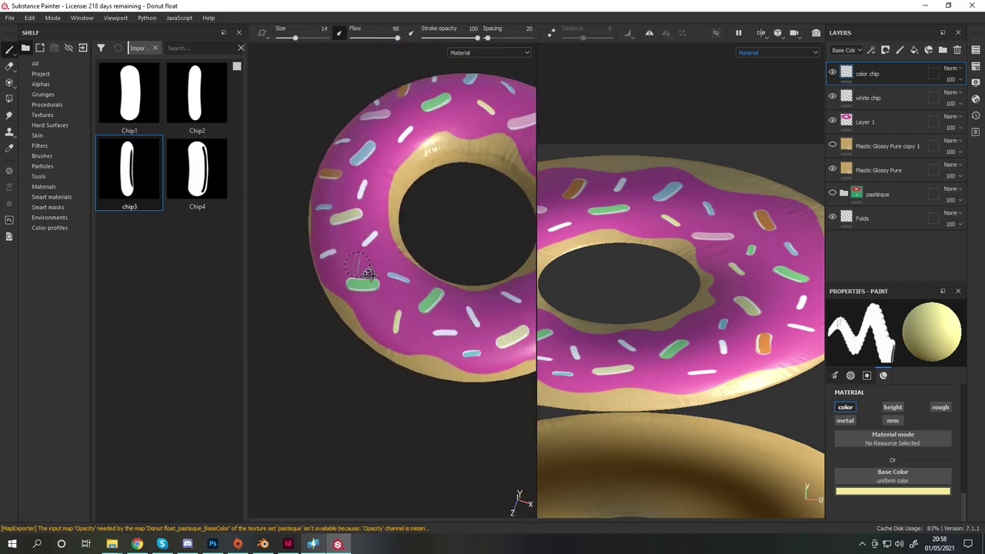
{"action": "scroll", "coordinate": [385, 285], "scroll_direction": "up", "scroll_amount": 3}
{"action": "scroll", "coordinate": [400, 289], "scroll_direction": "up", "scroll_amount": 2}
{"action": "scroll", "coordinate": [401, 290], "scroll_direction": "down", "scroll_amount": 3}
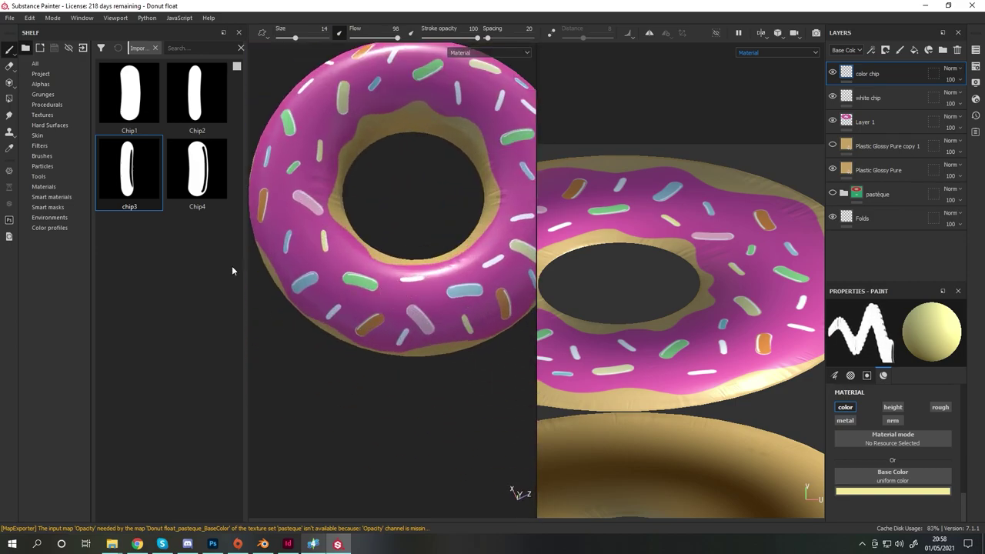
Paint remaining sprinkles pink, then select the Plastic Glossy Pure copy 1 layer.
{"action": "left_click", "coordinate": [893, 491]}
{"action": "scroll", "coordinate": [410, 271], "scroll_direction": "up", "scroll_amount": 4}
{"action": "mouse_move", "coordinate": [410, 271]}
{"action": "left_mouse_down", "text": "alt"}
{"action": "mouse_move", "coordinate": [469, 288]}
{"action": "mouse_move", "coordinate": [429, 331]}
{"action": "mouse_move", "coordinate": [482, 373]}
{"action": "left_mouse_up", "text": "alt"}
{"action": "scroll", "coordinate": [415, 341], "scroll_direction": "down", "scroll_amount": 3}
{"action": "scroll", "coordinate": [482, 373], "scroll_direction": "up", "scroll_amount": 3}
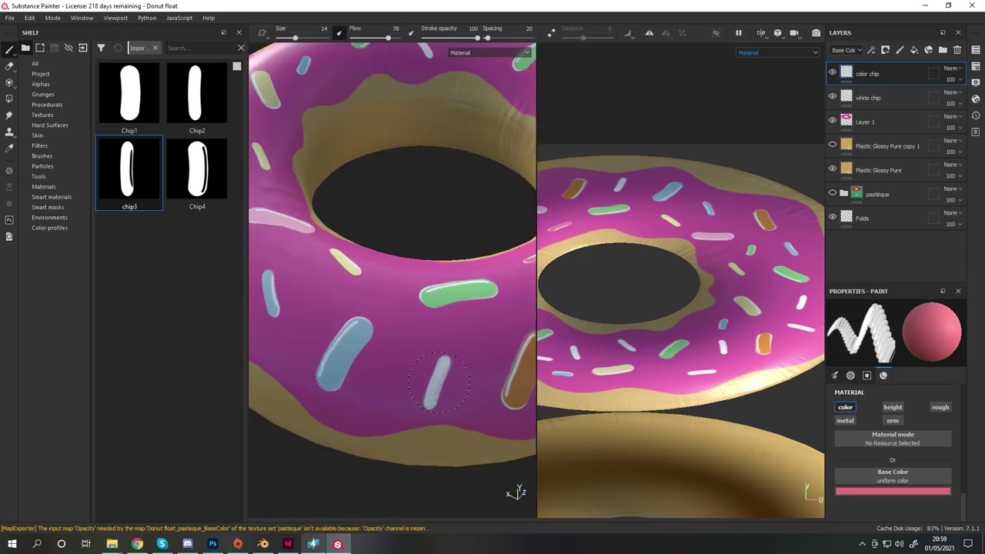
{"action": "scroll", "coordinate": [482, 374], "scroll_direction": "down", "scroll_amount": 3}
{"action": "scroll", "coordinate": [428, 341], "scroll_direction": "up", "scroll_amount": 3}
{"action": "scroll", "coordinate": [429, 341], "scroll_direction": "down", "scroll_amount": 3}
{"action": "scroll", "coordinate": [431, 311], "scroll_direction": "up", "scroll_amount": 3}
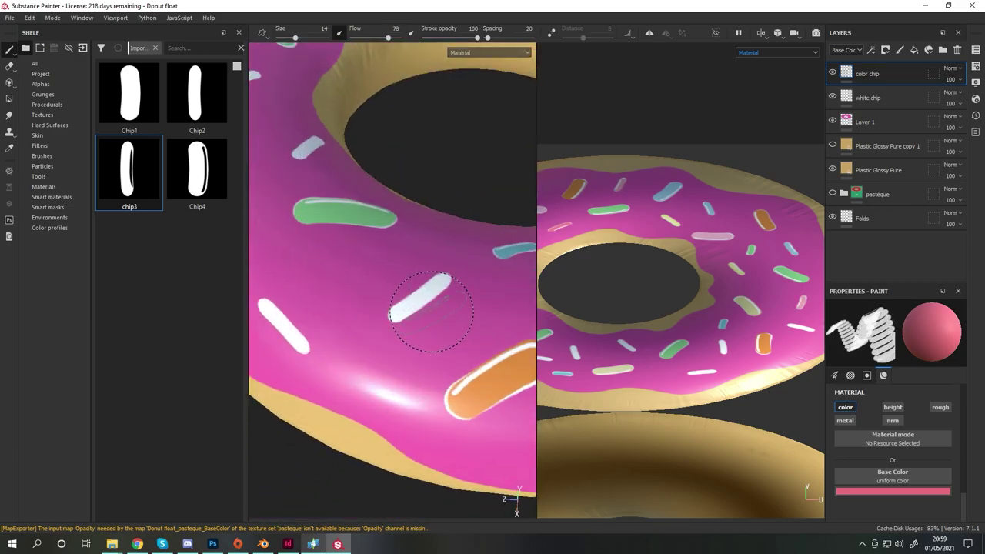
{"action": "scroll", "coordinate": [432, 311], "scroll_direction": "down", "scroll_amount": 3}
{"action": "scroll", "coordinate": [432, 312], "scroll_direction": "up", "scroll_amount": 3}
{"action": "scroll", "coordinate": [423, 311], "scroll_direction": "down", "scroll_amount": 3}
{"action": "mouse_move", "coordinate": [424, 311]}
{"action": "left_mouse_down", "text": "alt"}
{"action": "mouse_move", "coordinate": [413, 310]}
{"action": "mouse_move", "coordinate": [425, 292]}
{"action": "left_mouse_up", "text": "alt"}
{"action": "scroll", "coordinate": [414, 310], "scroll_direction": "up", "scroll_amount": 3}
{"action": "scroll", "coordinate": [413, 310], "scroll_direction": "down", "scroll_amount": 3}
{"action": "scroll", "coordinate": [414, 310], "scroll_direction": "up", "scroll_amount": 3}
{"action": "scroll", "coordinate": [420, 300], "scroll_direction": "down", "scroll_amount": 3}
{"action": "scroll", "coordinate": [419, 277], "scroll_direction": "up", "scroll_amount": 3}
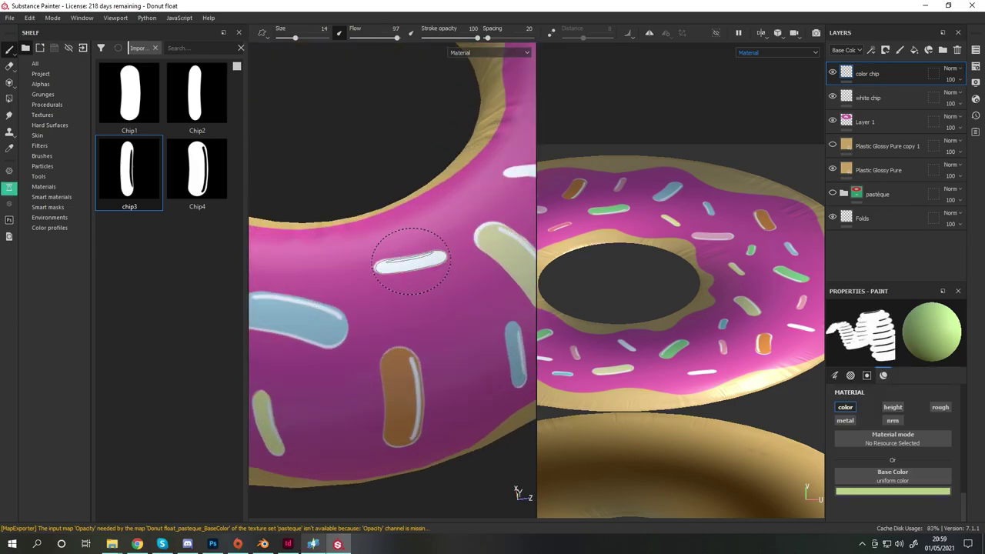
{"action": "scroll", "coordinate": [411, 261], "scroll_direction": "down", "scroll_amount": 3}
{"action": "scroll", "coordinate": [325, 302], "scroll_direction": "up", "scroll_amount": 3}
{"action": "scroll", "coordinate": [341, 303], "scroll_direction": "down", "scroll_amount": 3}
{"action": "scroll", "coordinate": [385, 330], "scroll_direction": "up", "scroll_amount": 3}
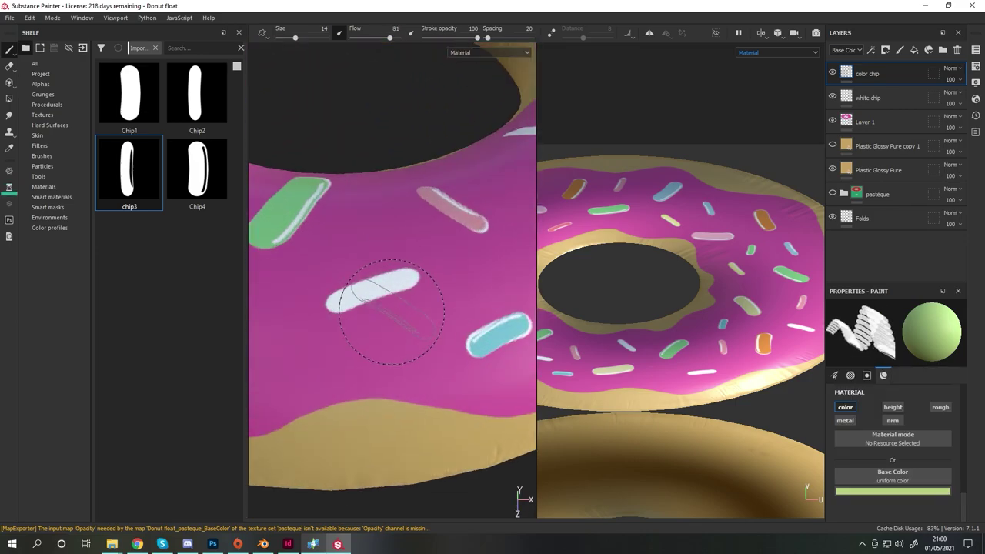
{"action": "scroll", "coordinate": [407, 325], "scroll_direction": "down", "scroll_amount": 3}
{"action": "scroll", "coordinate": [416, 271], "scroll_direction": "up", "scroll_amount": 4}
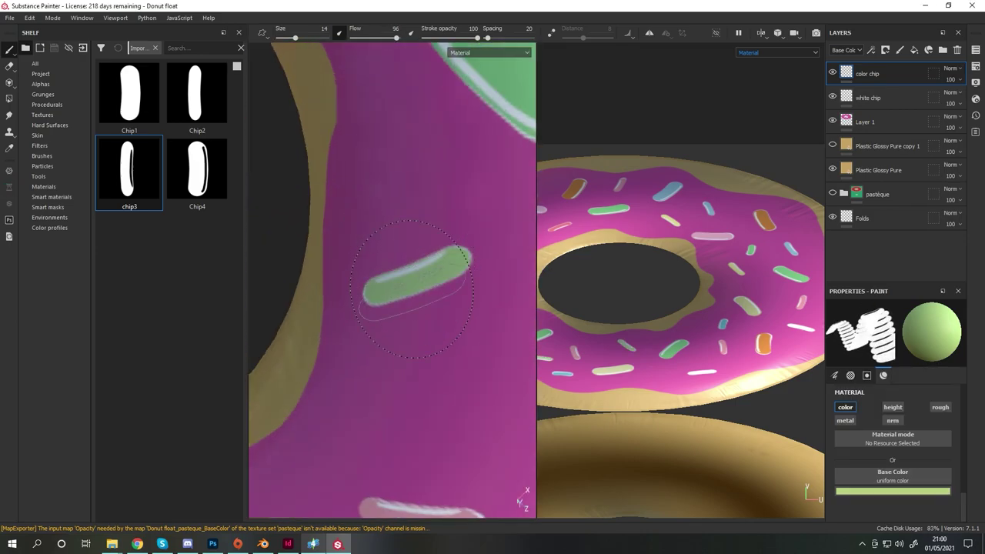
{"action": "scroll", "coordinate": [412, 289], "scroll_direction": "down", "scroll_amount": 3}
{"action": "scroll", "coordinate": [396, 356], "scroll_direction": "up", "scroll_amount": 3}
{"action": "scroll", "coordinate": [396, 356], "scroll_direction": "down", "scroll_amount": 3}
{"action": "scroll", "coordinate": [402, 323], "scroll_direction": "up", "scroll_amount": 4}
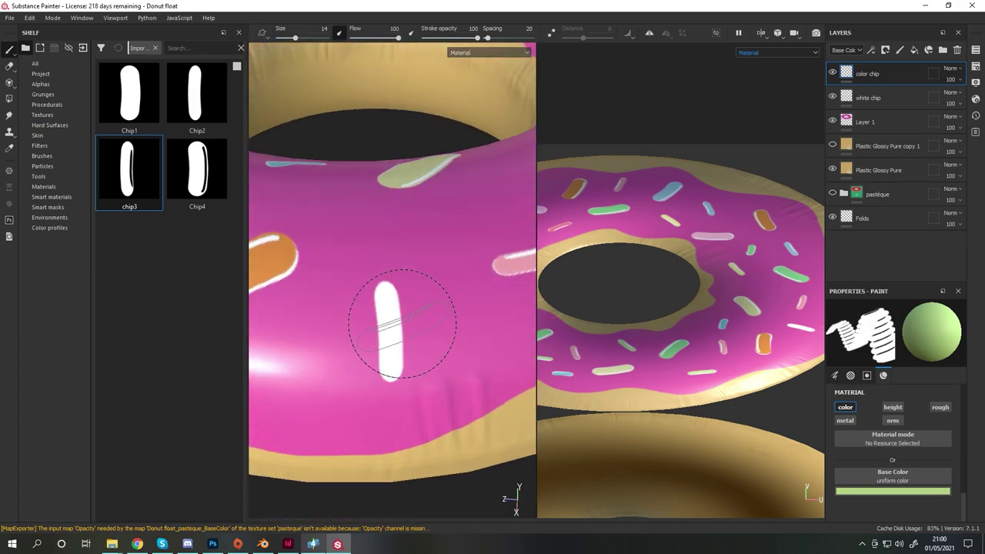
{"action": "scroll", "coordinate": [389, 324], "scroll_direction": "down", "scroll_amount": 3}
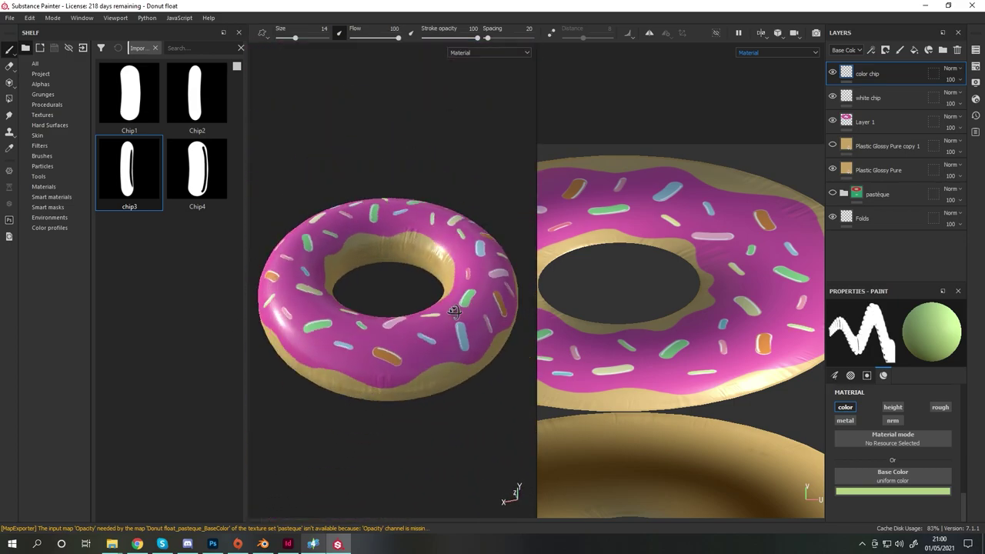
{"action": "left_click", "coordinate": [846, 146]}
Delete the Plastic Glossy Pure copy 1 layer and recolour the float base rosy brown.
{"action": "key", "text": "Delete"}
{"action": "left_click", "coordinate": [892, 414]}
{"action": "left_click", "coordinate": [877, 456]}
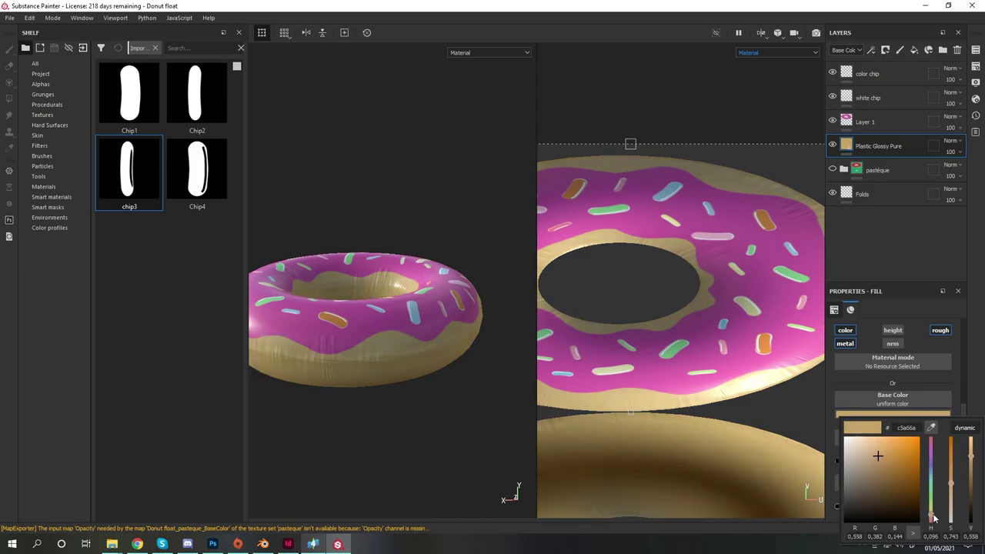
{"action": "left_click_drag", "start_coordinate": [401, 308], "coordinate": [462, 110], "text": "alt"}
{"action": "scroll", "coordinate": [462, 110], "scroll_direction": "down", "scroll_amount": 3}
Export the donut texture maps.
{"action": "left_click", "coordinate": [10, 17]}
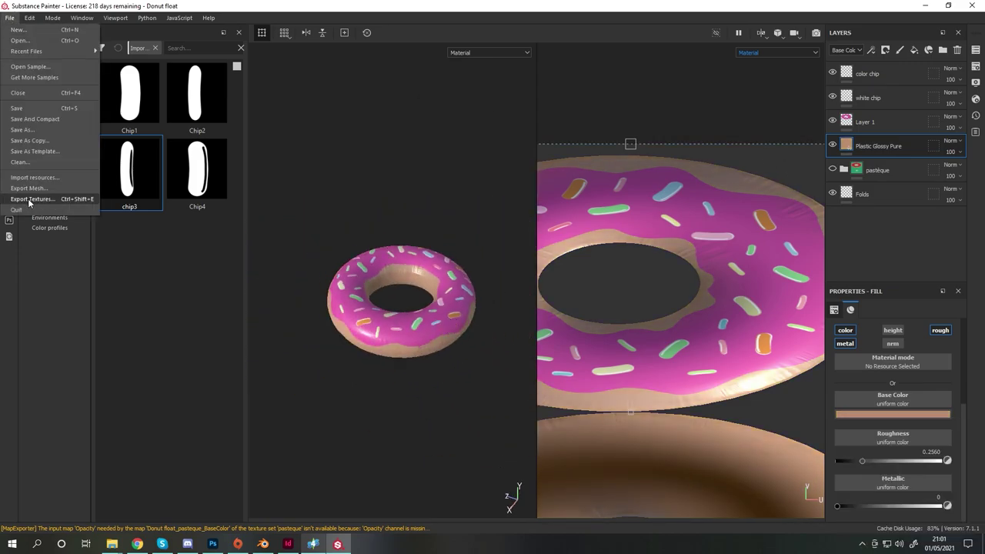
{"action": "left_click", "coordinate": [976, 67]}
{"action": "key", "text": "ctrl+shift+e"}
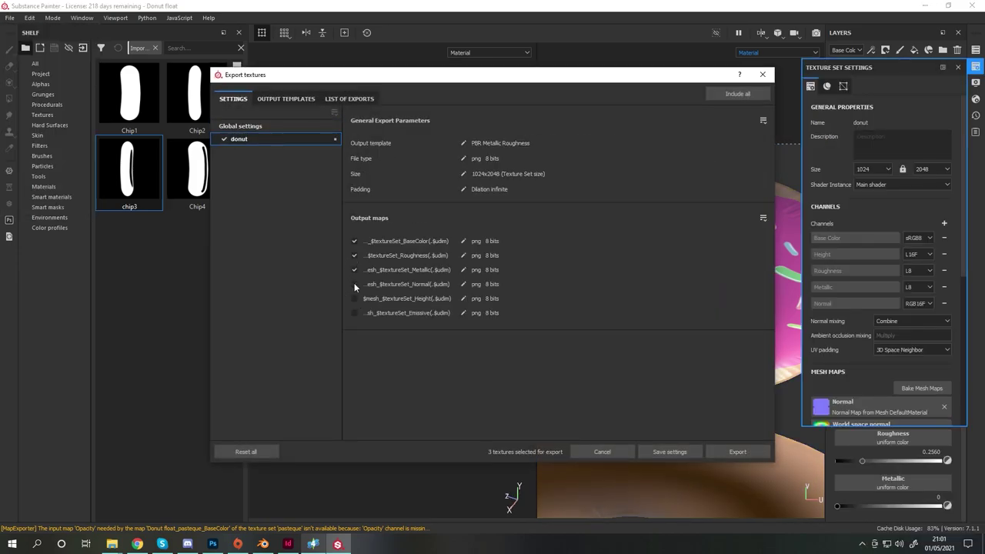
{"action": "left_click", "coordinate": [737, 452]}
{"action": "left_click", "coordinate": [763, 74]}
{"action": "left_click", "coordinate": [958, 67]}
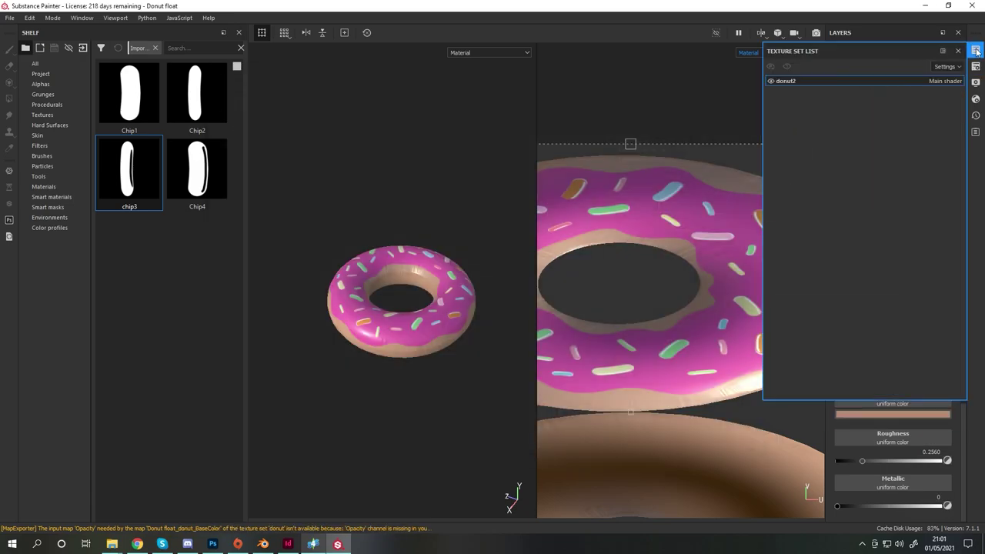
Add an HSL Perceptive filter to Layer 1 and raise its Hue to recolour the icing.
{"action": "right_click", "coordinate": [846, 121]}
{"action": "left_click", "coordinate": [869, 400]}
{"action": "left_click", "coordinate": [890, 341]}
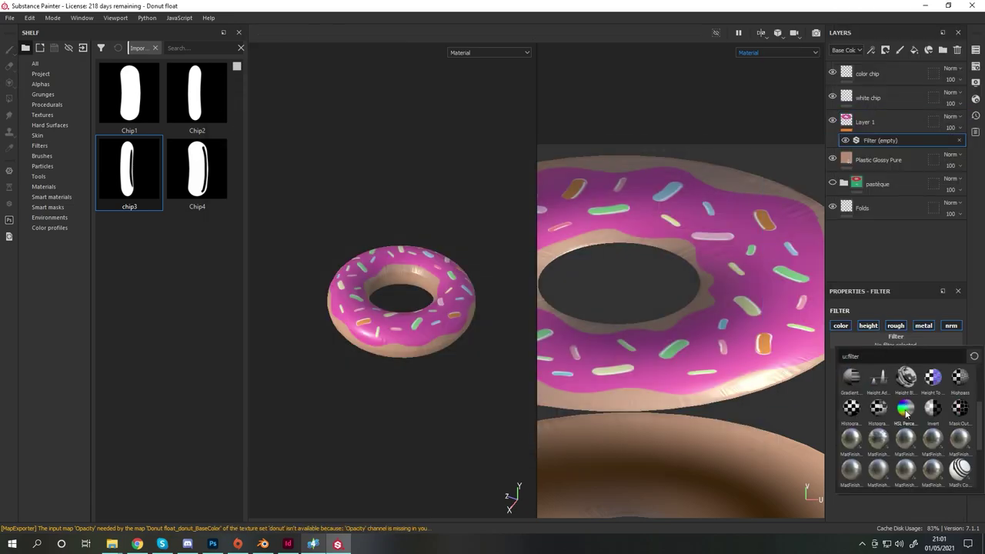
{"action": "left_click", "coordinate": [906, 424]}
{"action": "left_click_drag", "start_coordinate": [899, 408], "coordinate": [916, 409]}
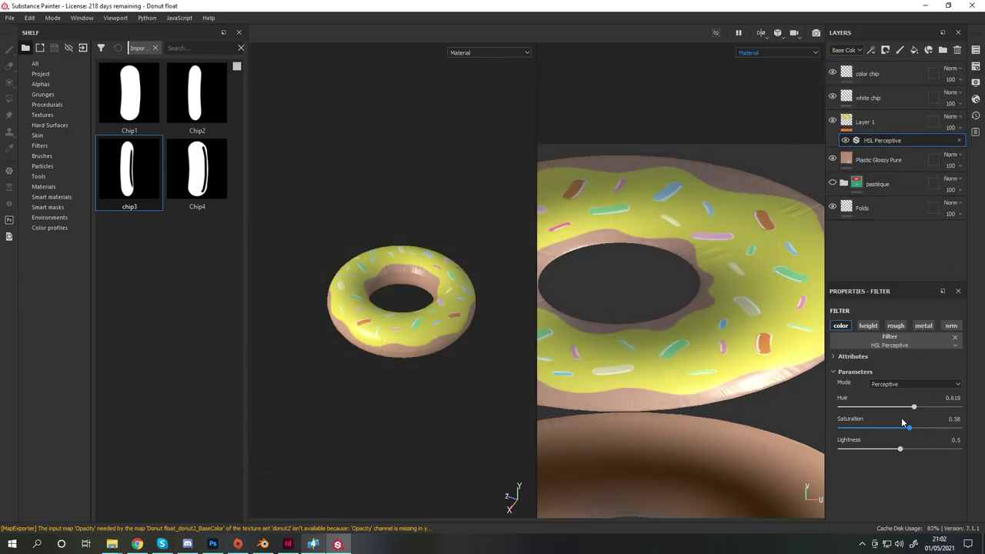
Tune the HSL filter so the icing turns blue, nudging Hue slightly toward cyan.
{"action": "left_click", "coordinate": [976, 67]}
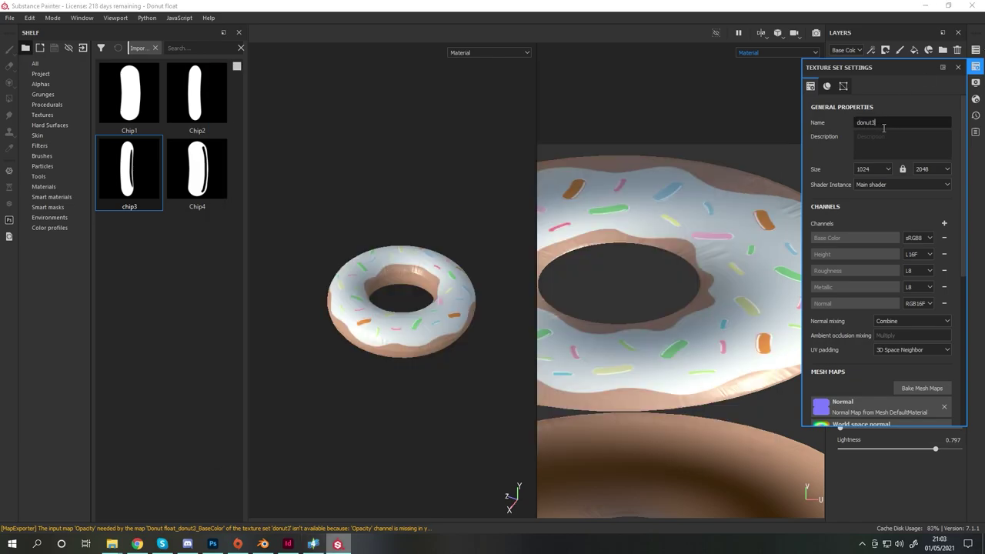
{"action": "left_click", "coordinate": [959, 67]}
{"action": "mouse_move", "coordinate": [838, 428]}
{"action": "left_mouse_down"}
{"action": "mouse_move", "coordinate": [923, 428]}
{"action": "mouse_move", "coordinate": [912, 451]}
{"action": "left_mouse_up"}
{"action": "key", "text": "ctrl+z"}
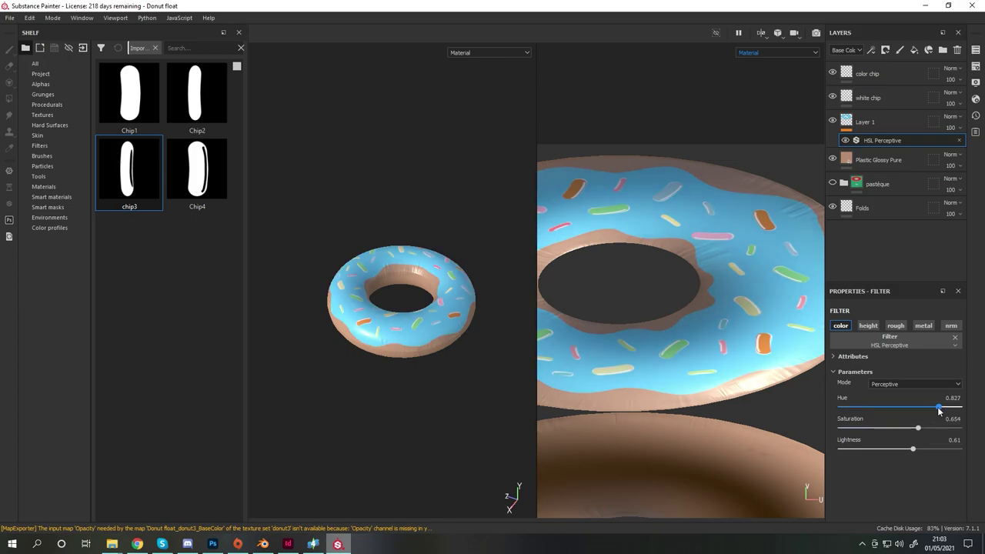
{"action": "left_click_drag", "start_coordinate": [939, 410], "coordinate": [938, 410]}
Export the blue-icing texture maps.
{"action": "key", "text": "ctrl+shift+e"}
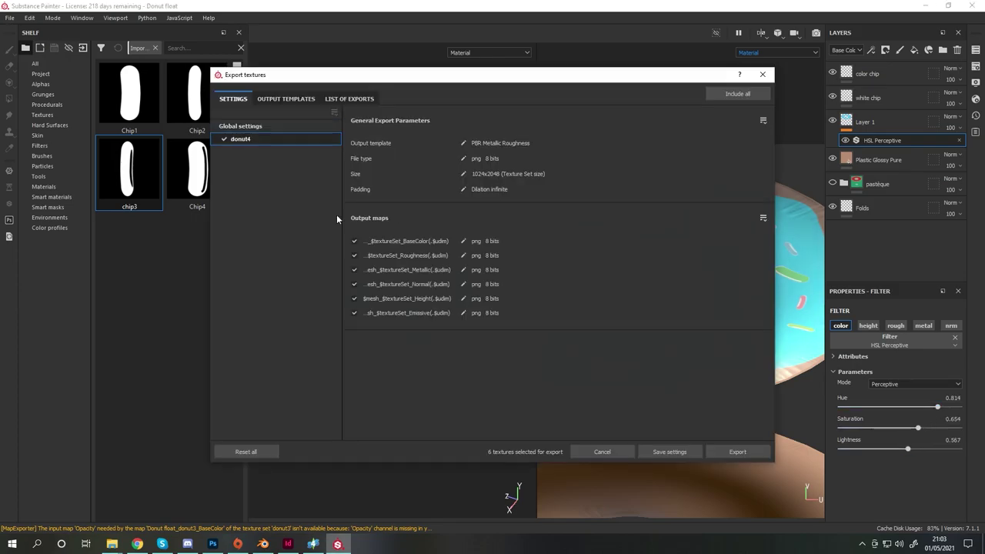
{"action": "left_click", "coordinate": [736, 449]}
{"action": "left_click", "coordinate": [737, 449]}
{"action": "left_click", "coordinate": [263, 544]}
Load the exported donut texture from the Ressources folder onto the torus and start the bake.
{"action": "left_click", "coordinate": [311, 405]}
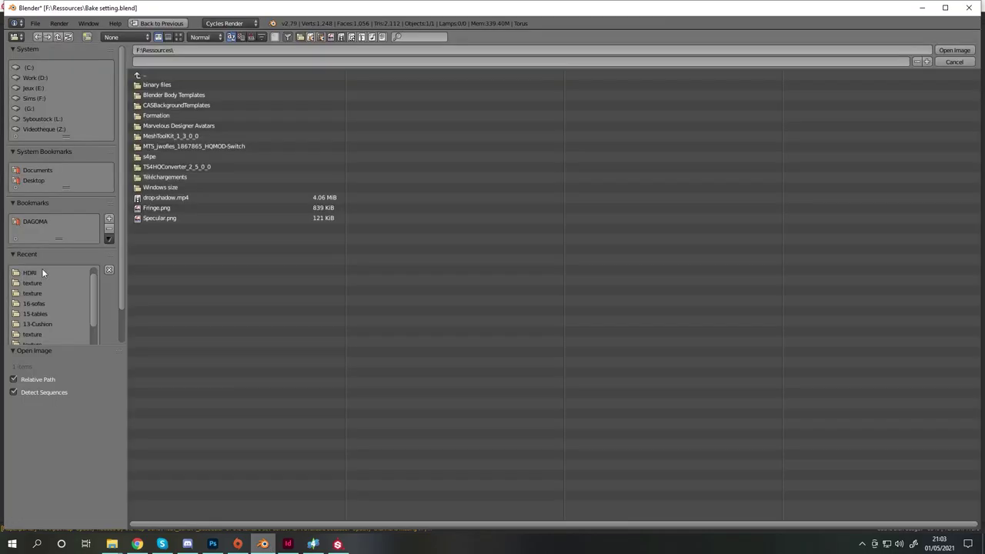
{"action": "left_click", "coordinate": [41, 267]}
{"action": "double_click", "coordinate": [204, 187]}
{"action": "left_click", "coordinate": [911, 420]}
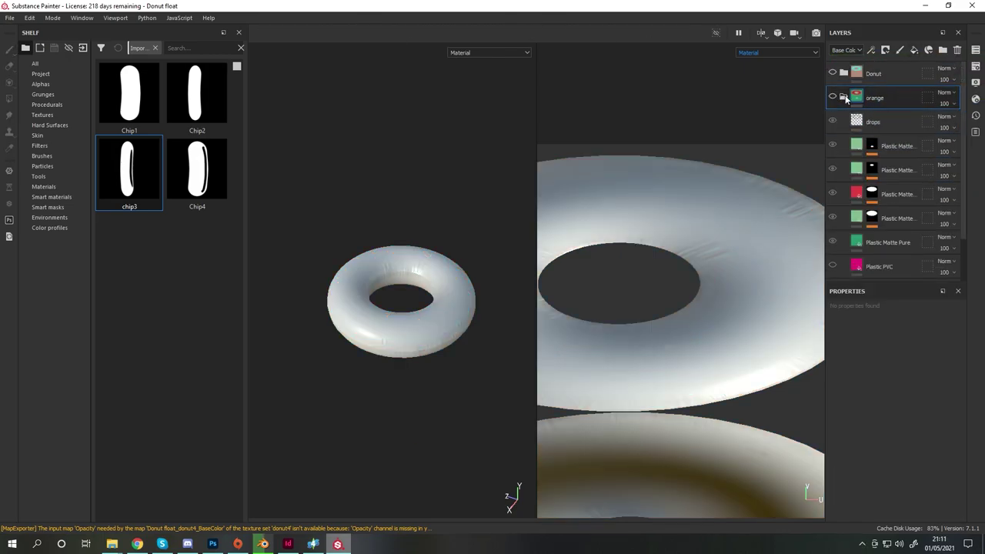
In the orange folder, show the Plastic Matte Pure fill layer and set its base colour to orange.
{"action": "left_click", "coordinate": [844, 98]}
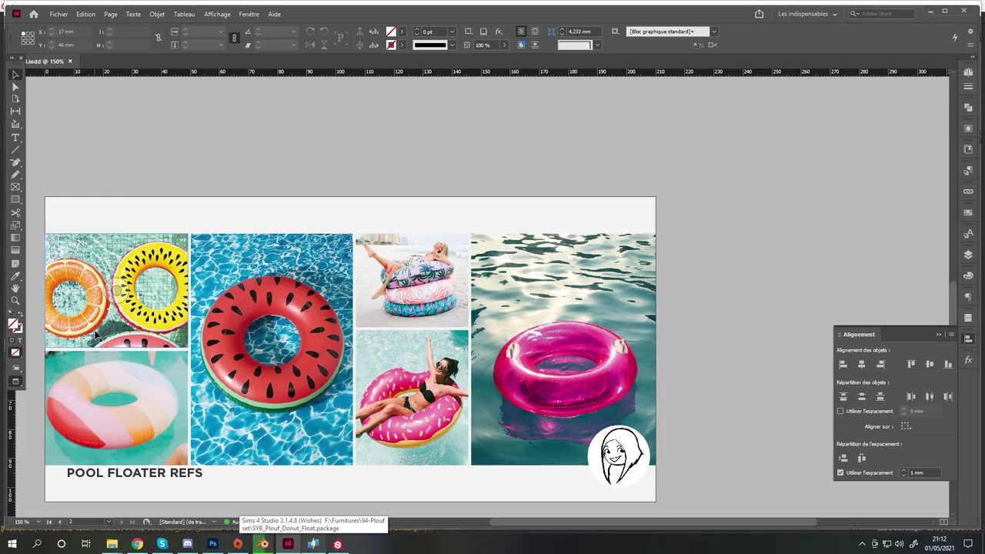
{"action": "left_click", "coordinate": [292, 548]}
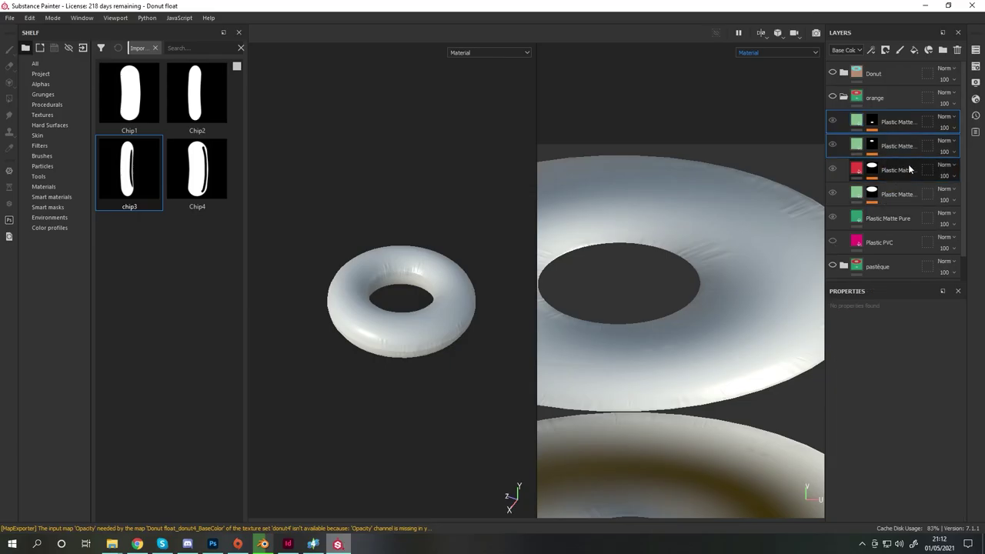
{"action": "left_click", "coordinate": [832, 168]}
{"action": "left_click", "coordinate": [885, 170]}
{"action": "left_click", "coordinate": [893, 415]}
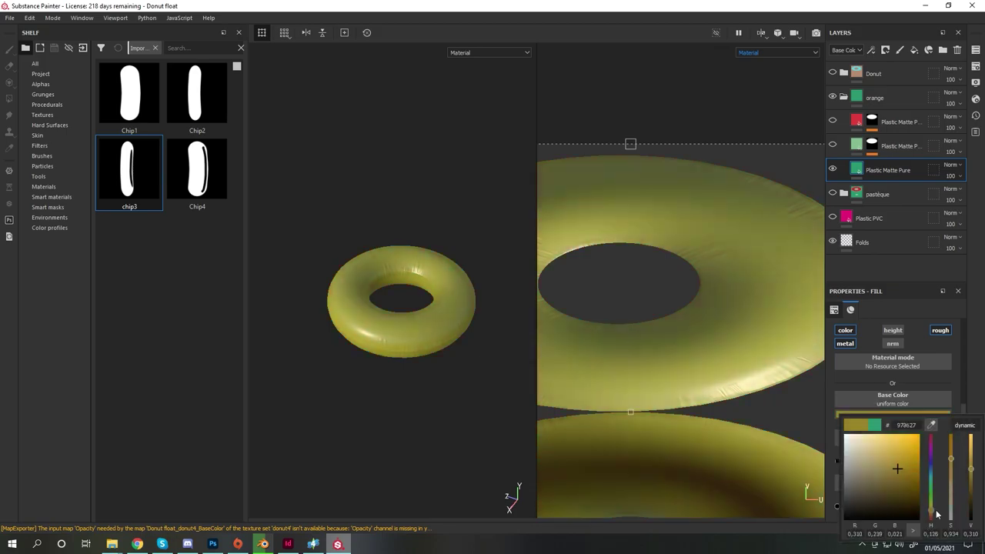
{"action": "left_click_drag", "start_coordinate": [931, 485], "coordinate": [933, 520]}
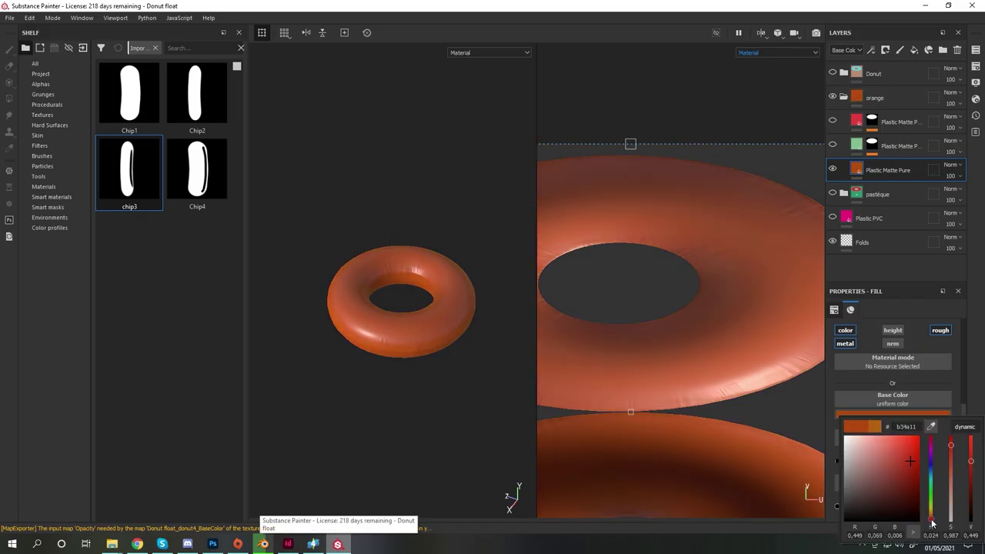
Fill the whole Chip4 canvas in Photoshop with black.
{"action": "left_click", "coordinate": [138, 545]}
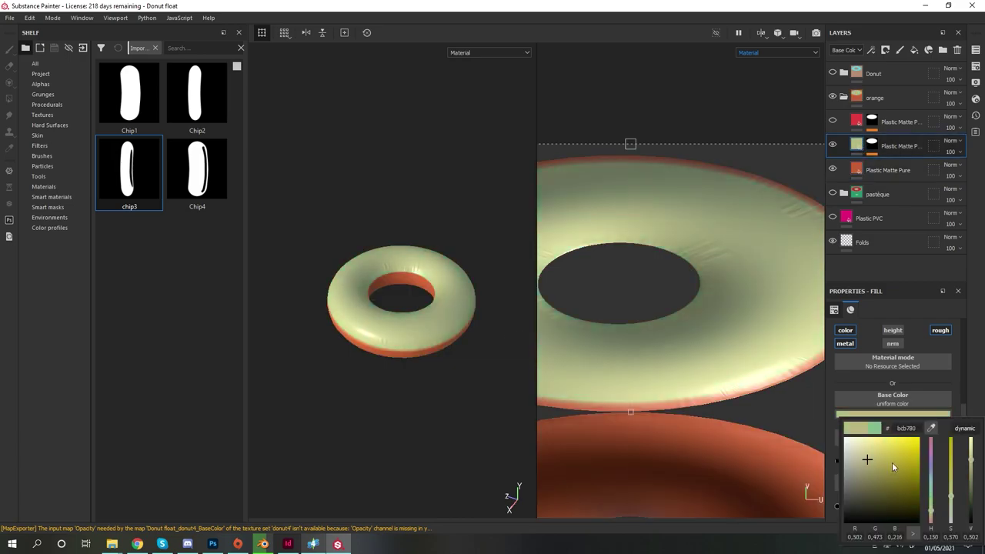
{"action": "left_click", "coordinate": [287, 545]}
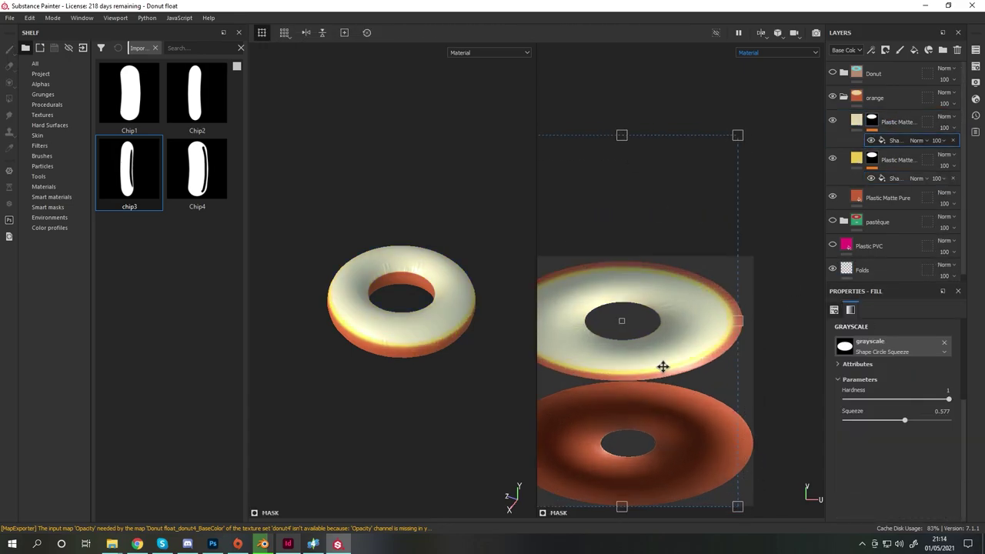
{"action": "key", "text": "ctrl+a"}
{"action": "key", "text": "shift+F5"}
{"action": "key", "text": "Return"}
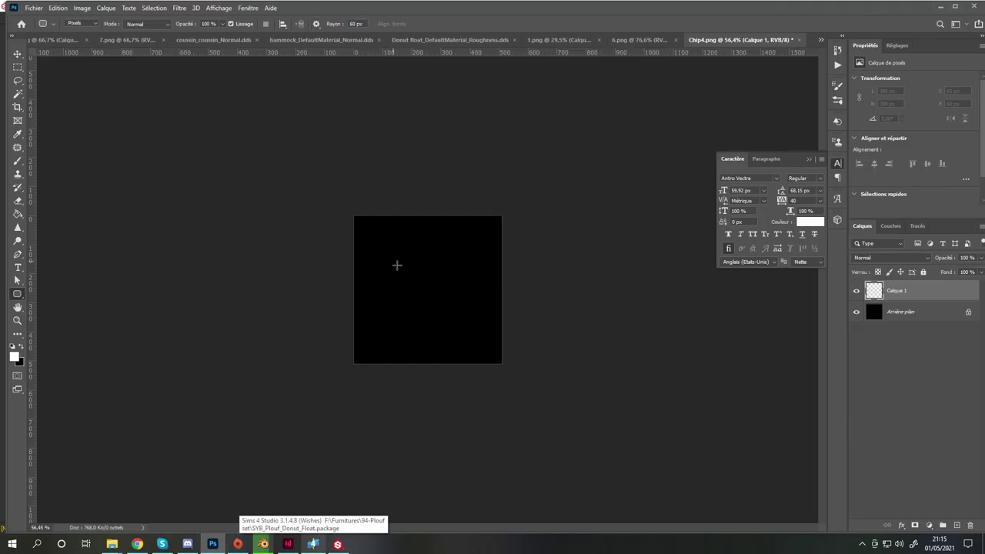
Draw a white rounded rectangle and perspective-transform it into a trapezoid pulp segment.
{"action": "mouse_move", "coordinate": [366, 229]}
{"action": "left_mouse_down"}
{"action": "mouse_move", "coordinate": [487, 353]}
{"action": "mouse_move", "coordinate": [470, 347]}
{"action": "left_mouse_up"}
{"action": "key", "text": "ctrl+t"}
{"action": "right_click", "coordinate": [451, 285]}
{"action": "left_click", "coordinate": [462, 345]}
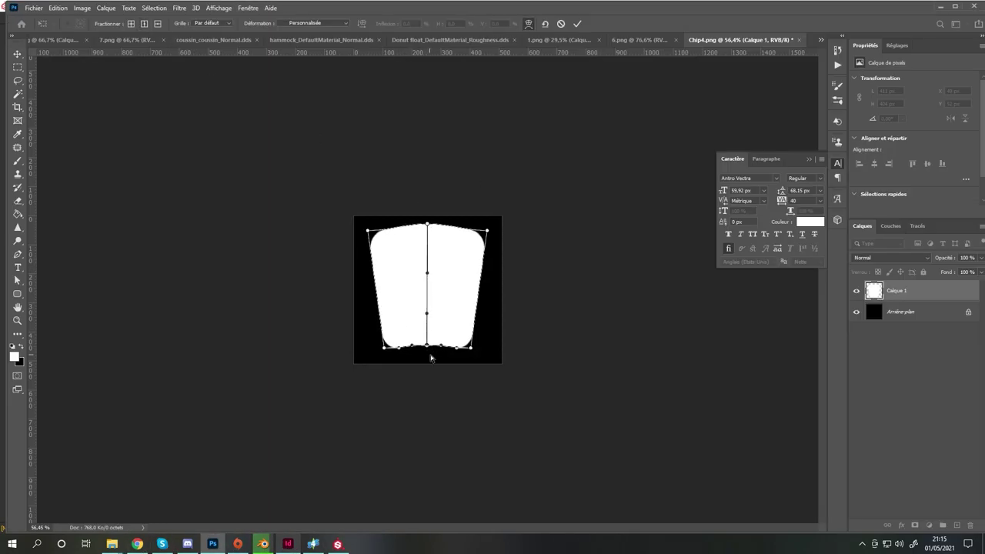
{"action": "scroll", "coordinate": [431, 358], "scroll_direction": "up", "scroll_amount": 5, "text": "alt"}
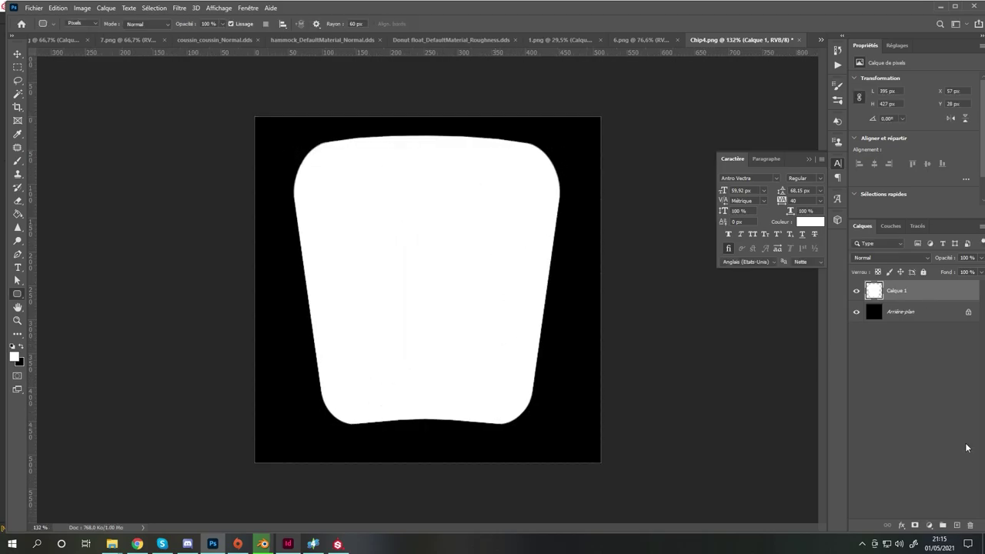
{"action": "left_click", "coordinate": [293, 544]}
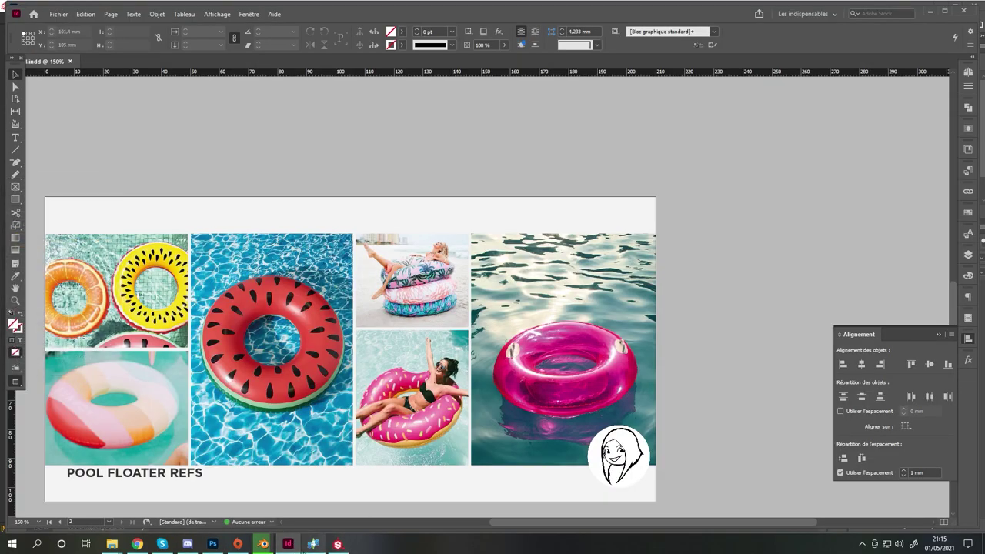
{"action": "left_click", "coordinate": [289, 544]}
Paint four black seed slits onto the white segment.
{"action": "right_click", "coordinate": [213, 72]}
{"action": "left_click_drag", "start_coordinate": [330, 178], "coordinate": [339, 225]}
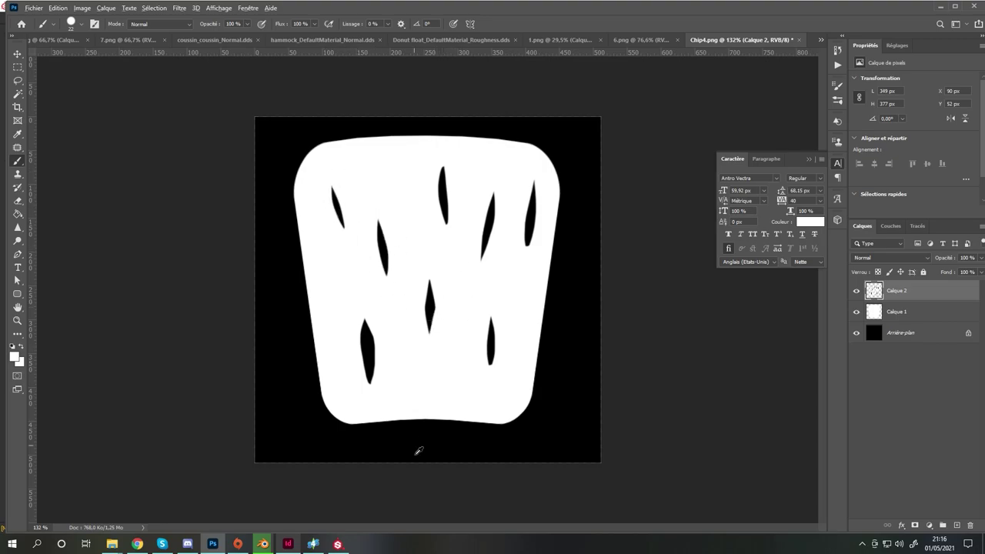
{"action": "key", "text": "x"}
{"action": "left_click_drag", "start_coordinate": [456, 332], "coordinate": [446, 394]}
{"action": "left_click_drag", "start_coordinate": [400, 180], "coordinate": [406, 229]}
{"action": "left_click_drag", "start_coordinate": [332, 269], "coordinate": [345, 315]}
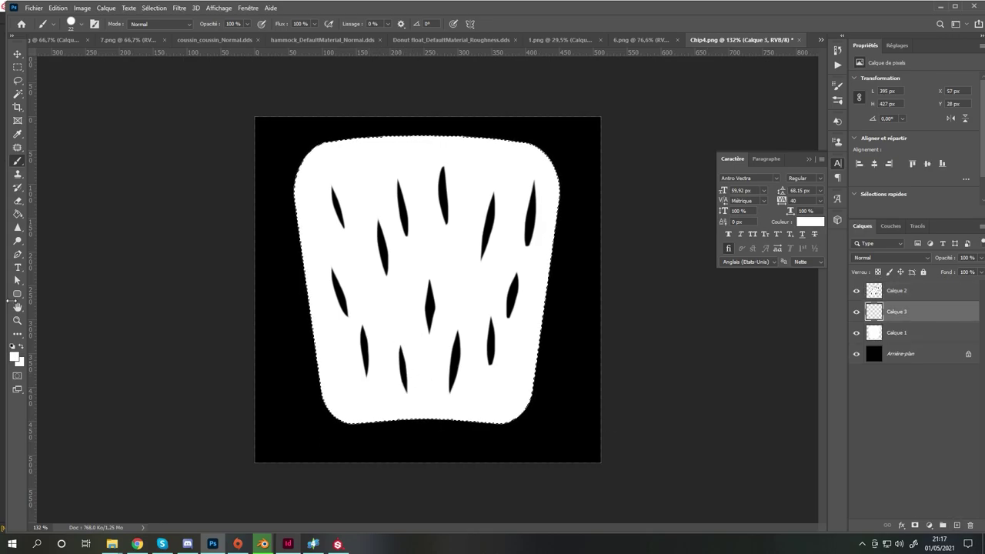
Shade the segment with a gradient, brighten it with Levels, and start Save As.
{"action": "key", "text": "shift+g"}
{"action": "left_click", "coordinate": [84, 24]}
{"action": "left_click", "coordinate": [244, 228]}
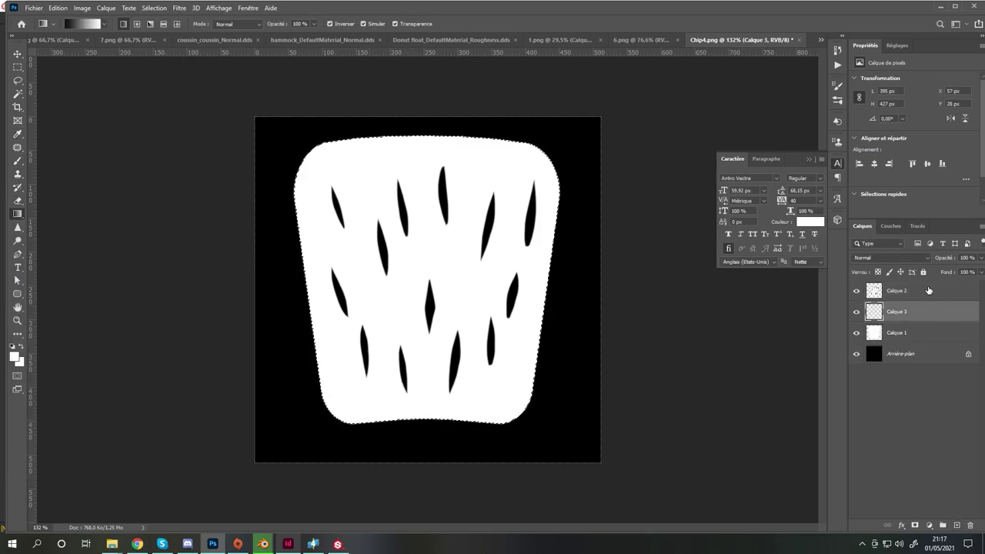
{"action": "left_click", "coordinate": [287, 545]}
{"action": "left_click", "coordinate": [287, 546]}
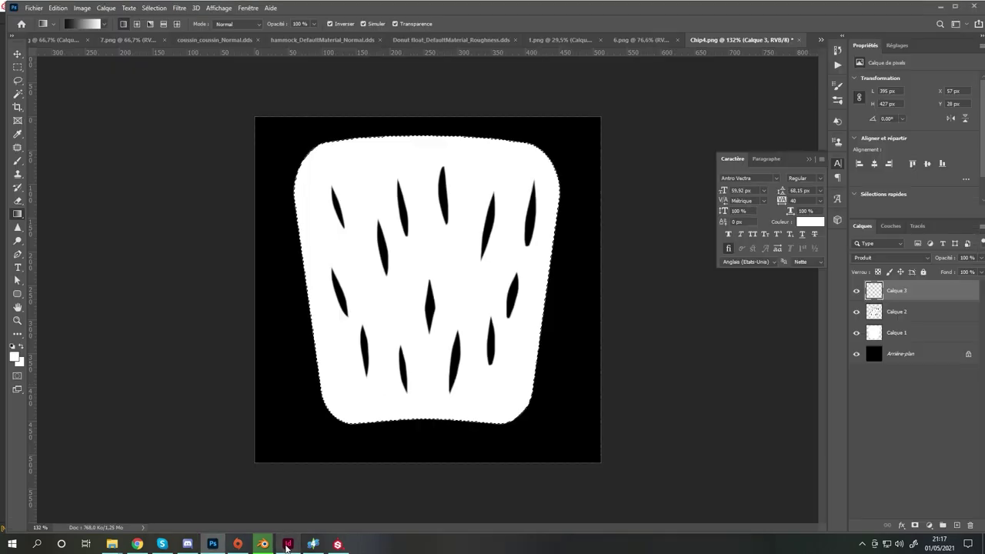
{"action": "left_click_drag", "start_coordinate": [421, 444], "coordinate": [421, 444]}
{"action": "key", "text": "ctrl+l"}
{"action": "left_click_drag", "start_coordinate": [631, 411], "coordinate": [604, 411]}
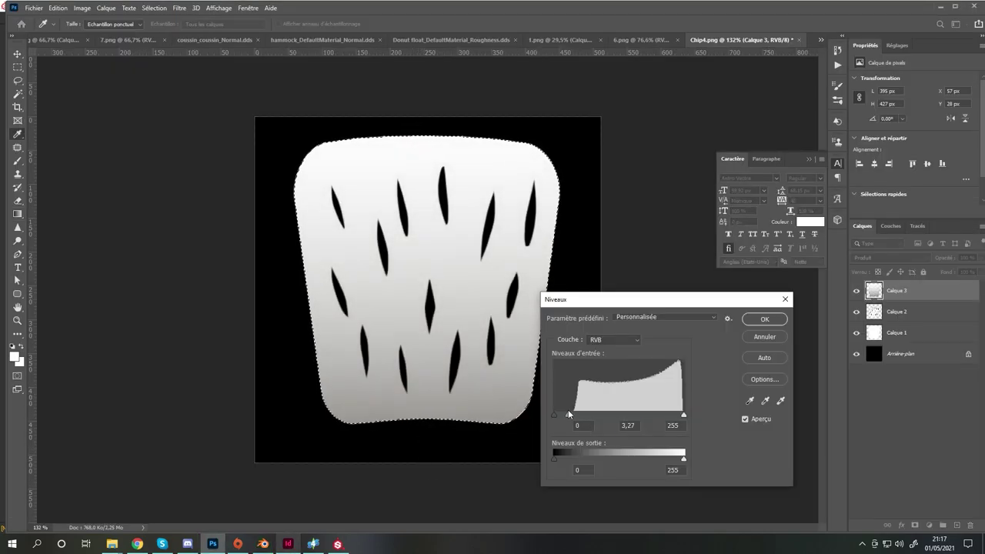
{"action": "key", "text": "Return"}
{"action": "key", "text": "ctrl+shift+s"}
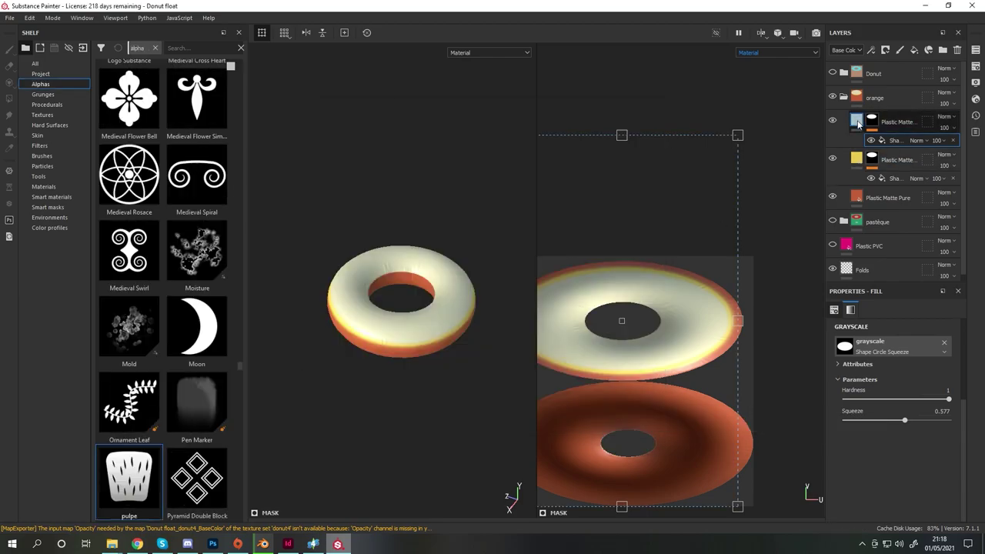
Stamp an orange pulp segment on the donut top using the pulpe alpha at brush size about 71.
{"action": "left_click", "coordinate": [288, 547]}
{"action": "left_click", "coordinate": [263, 544]}
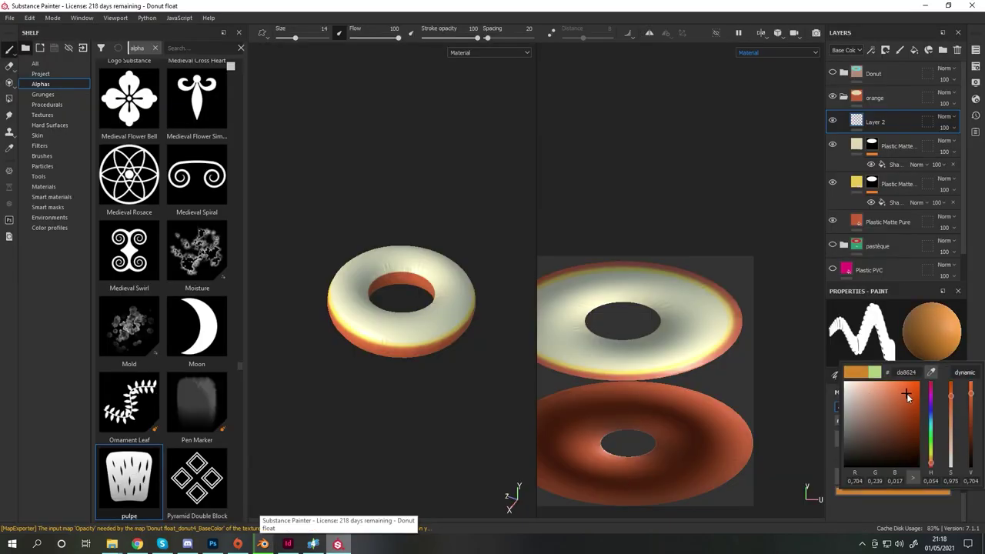
{"action": "left_click", "coordinate": [125, 484]}
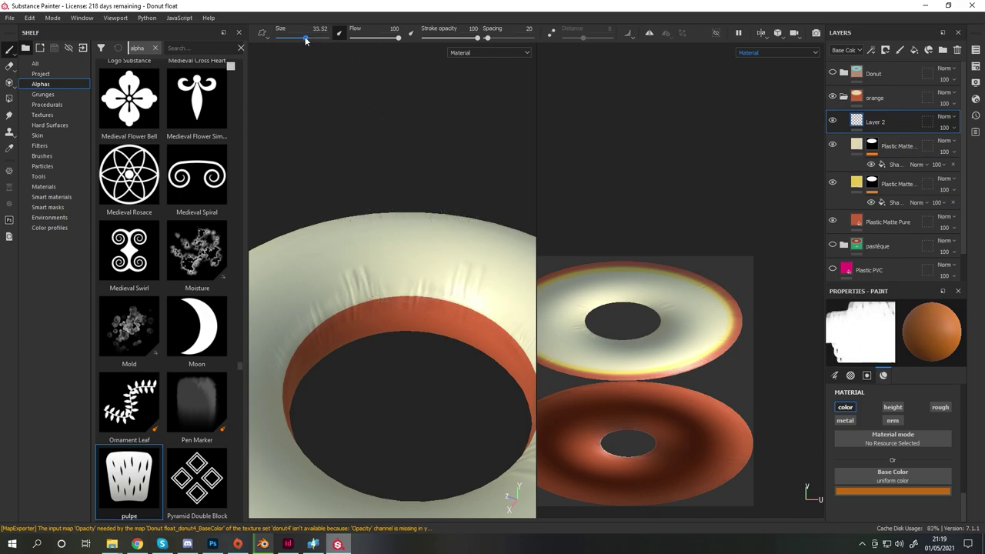
{"action": "left_click_drag", "start_coordinate": [305, 40], "coordinate": [310, 38]}
{"action": "left_click", "coordinate": [391, 234]}
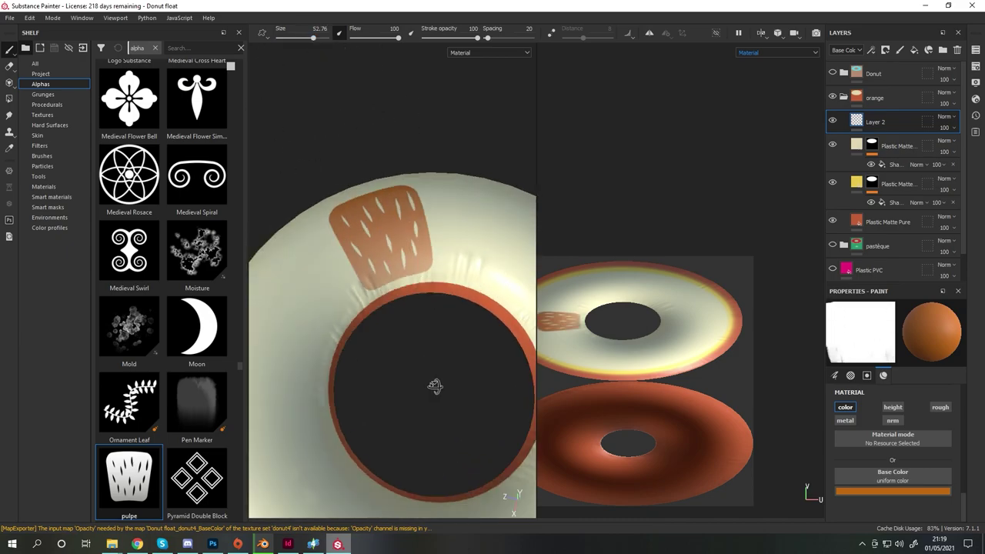
{"action": "scroll", "coordinate": [433, 385], "scroll_direction": "down", "scroll_amount": 3}
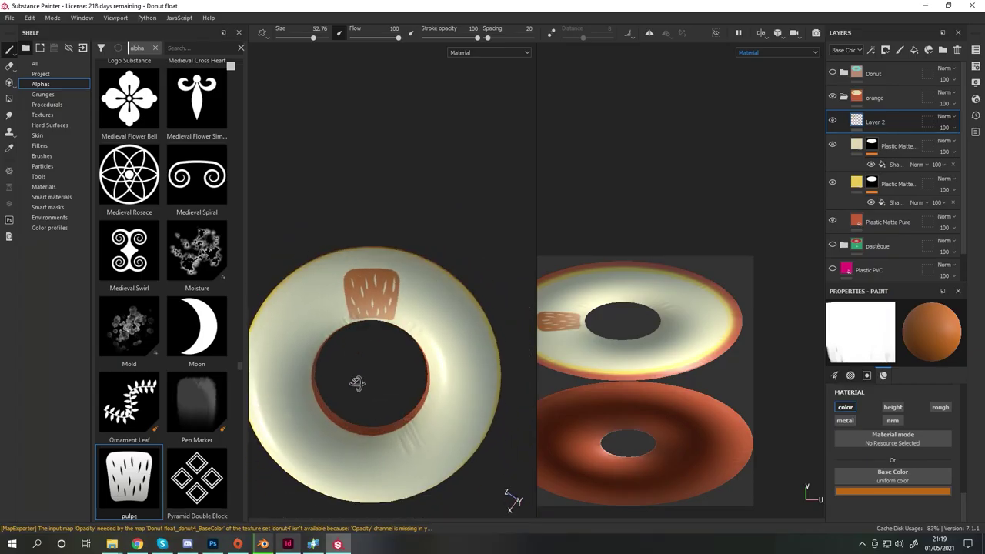
{"action": "key", "text": "ctrl+z"}
{"action": "left_click", "coordinate": [892, 490]}
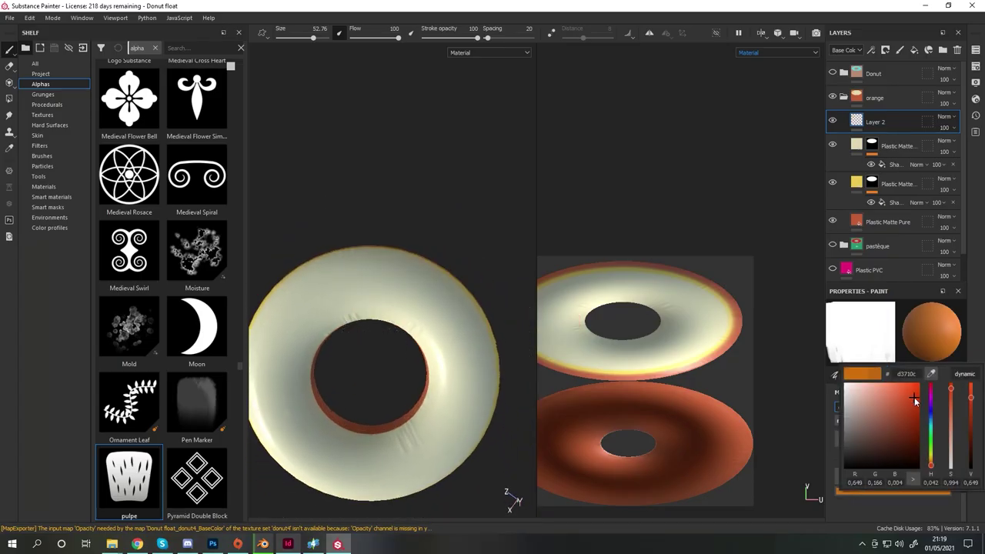
{"action": "left_click_drag", "start_coordinate": [313, 38], "coordinate": [318, 38]}
{"action": "scroll", "coordinate": [366, 302], "scroll_direction": "up", "scroll_amount": 2}
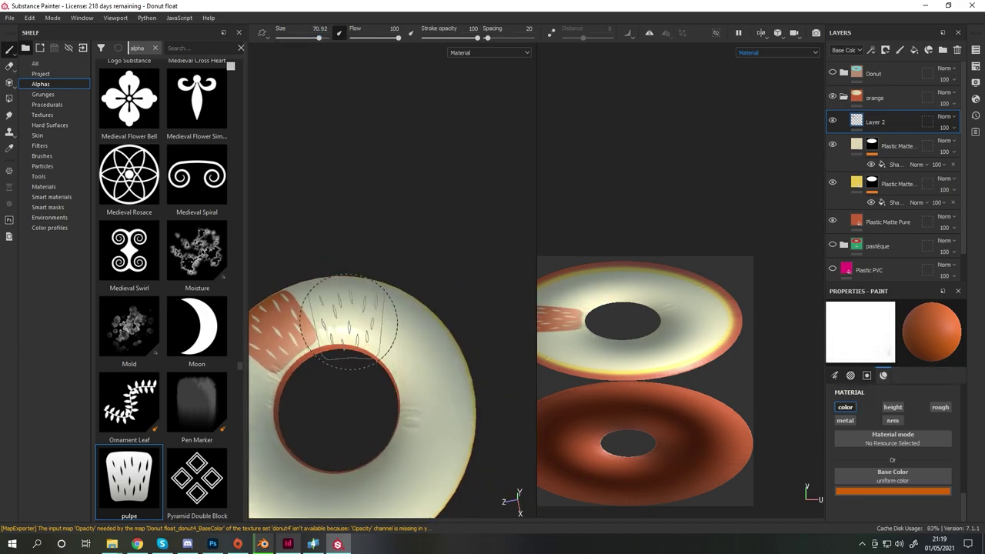
Delete the gradient layer and perspective-widen the top of the white segment.
{"action": "left_click", "coordinate": [214, 545]}
{"action": "left_click", "coordinate": [213, 544]}
{"action": "left_click", "coordinate": [213, 544]}
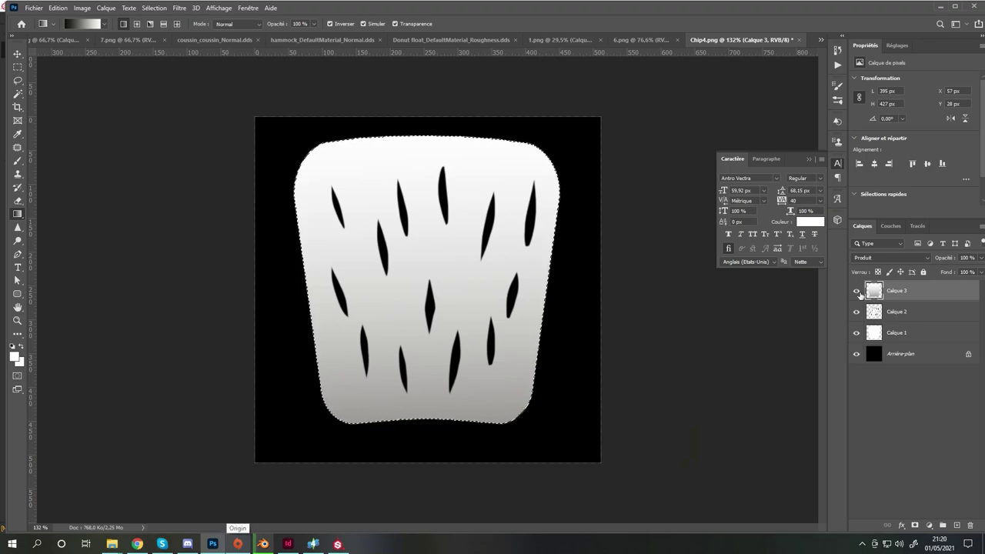
{"action": "left_click", "coordinate": [857, 291]}
{"action": "key", "text": "Delete"}
{"action": "key", "text": "ctrl+t"}
{"action": "left_click_drag", "start_coordinate": [294, 423], "coordinate": [323, 424], "text": "ctrl+alt+shift"}
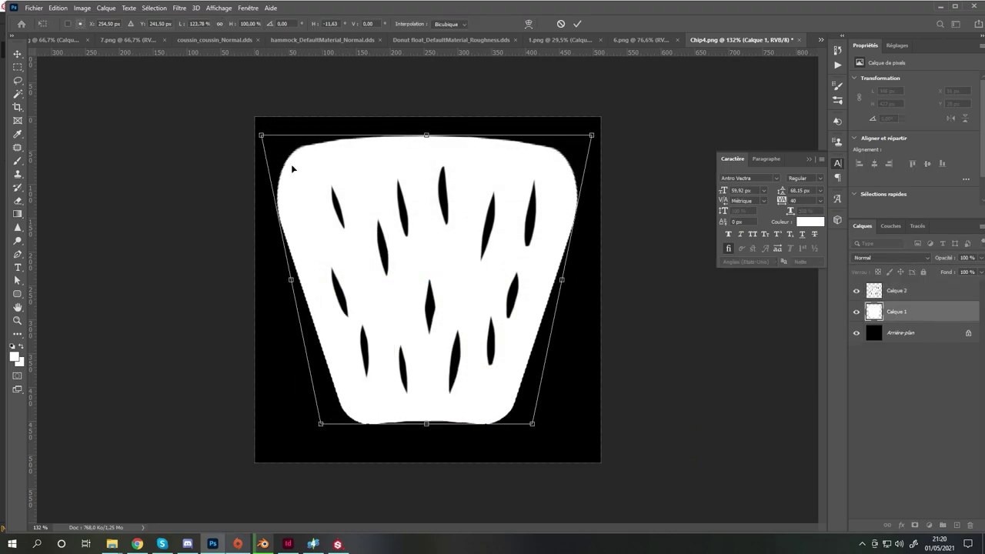
{"action": "key", "text": "Return"}
Redraw the white-to-black gradient on a Multiply (Produit) layer above the seeds and apply Levels.
{"action": "key", "text": "g"}
{"action": "key", "text": "ctrl+shift+alt+n"}
{"action": "left_click_drag", "start_coordinate": [428, 150], "coordinate": [428, 446]}
{"action": "key", "text": "ctrl+z"}
{"action": "key", "text": "ctrl+bracketright"}
{"action": "key", "text": "shift+alt+m"}
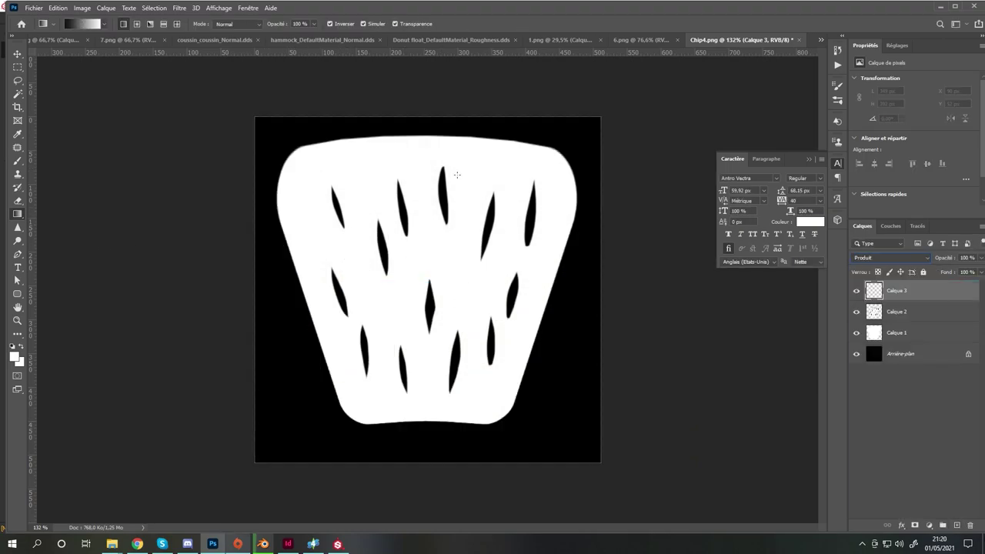
{"action": "left_click_drag", "start_coordinate": [413, 142], "coordinate": [441, 454]}
{"action": "key", "text": "ctrl+l"}
{"action": "key", "text": "Return"}
Save the image as pulpe.png and start importing it into Substance Painter.
{"action": "key", "text": "ctrl+shift+s"}
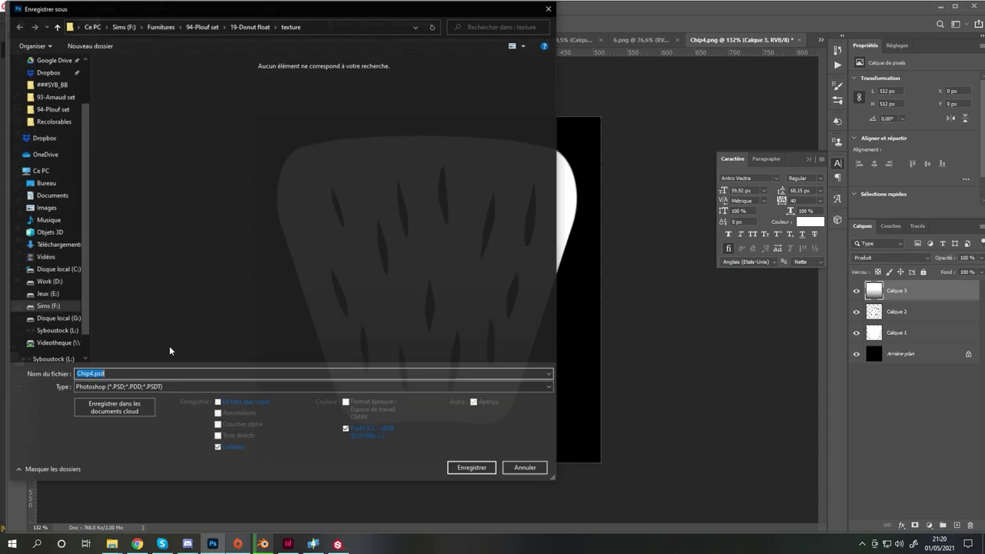
{"action": "key", "text": "Return"}
{"action": "left_click", "coordinate": [561, 282]}
{"action": "left_click", "coordinate": [339, 544]}
{"action": "key", "text": "ctrl+i"}
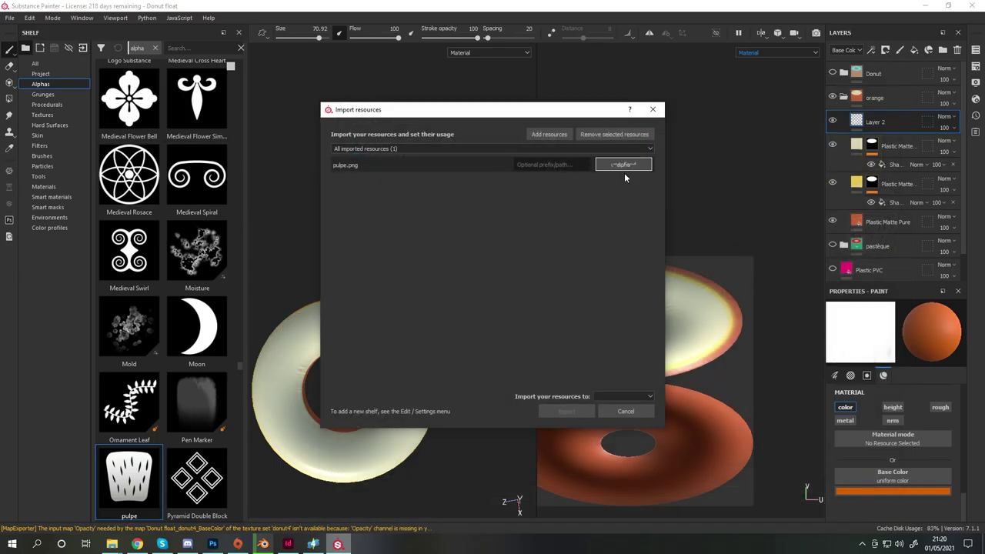
Import the reworked pulpe alpha and stamp orange segments around the donut's cream top.
{"action": "left_click", "coordinate": [566, 411]}
{"action": "scroll", "coordinate": [331, 316], "scroll_direction": "up", "scroll_amount": 3}
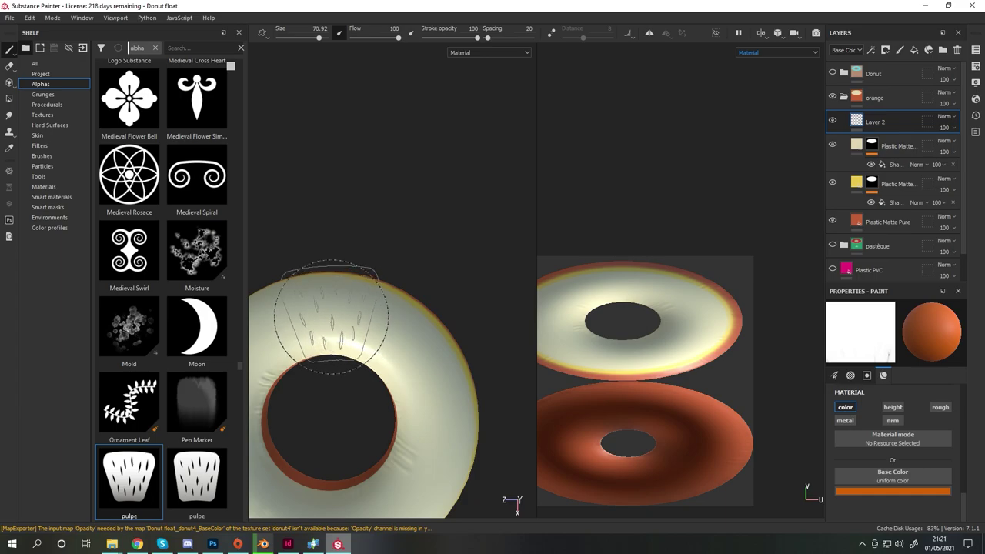
{"action": "left_click", "coordinate": [327, 319]}
{"action": "mouse_move", "coordinate": [326, 320]}
{"action": "left_mouse_down", "text": "alt"}
{"action": "mouse_move", "coordinate": [314, 300]}
{"action": "mouse_move", "coordinate": [365, 300]}
{"action": "mouse_move", "coordinate": [409, 403]}
{"action": "mouse_move", "coordinate": [369, 354]}
{"action": "mouse_move", "coordinate": [473, 436]}
{"action": "mouse_move", "coordinate": [374, 325]}
{"action": "mouse_move", "coordinate": [408, 449]}
{"action": "mouse_move", "coordinate": [359, 364]}
{"action": "left_mouse_up", "text": "alt"}
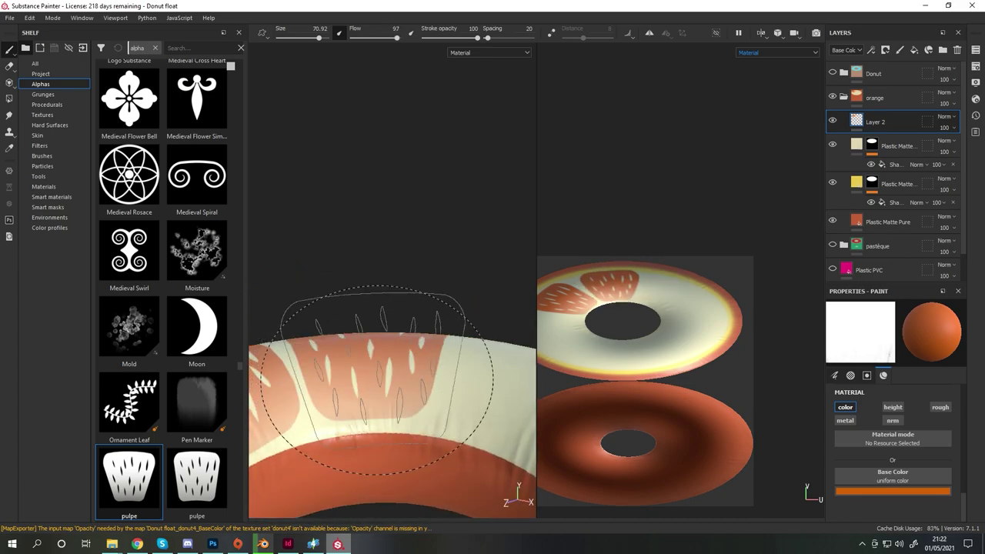
{"action": "mouse_move", "coordinate": [377, 380]}
{"action": "left_mouse_down", "text": "alt"}
{"action": "mouse_move", "coordinate": [394, 371]}
{"action": "mouse_move", "coordinate": [400, 283]}
{"action": "left_mouse_up", "text": "alt"}
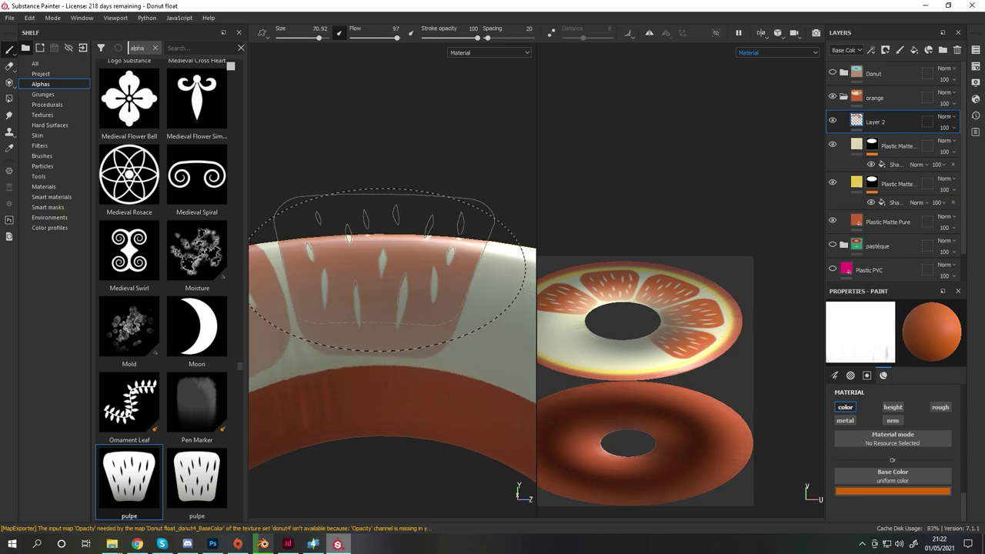
{"action": "mouse_move", "coordinate": [385, 271]}
{"action": "left_mouse_down", "text": "alt"}
{"action": "mouse_move", "coordinate": [392, 447]}
{"action": "mouse_move", "coordinate": [396, 320]}
{"action": "mouse_move", "coordinate": [318, 329]}
{"action": "mouse_move", "coordinate": [381, 318]}
{"action": "mouse_move", "coordinate": [416, 352]}
{"action": "left_mouse_up", "text": "alt"}
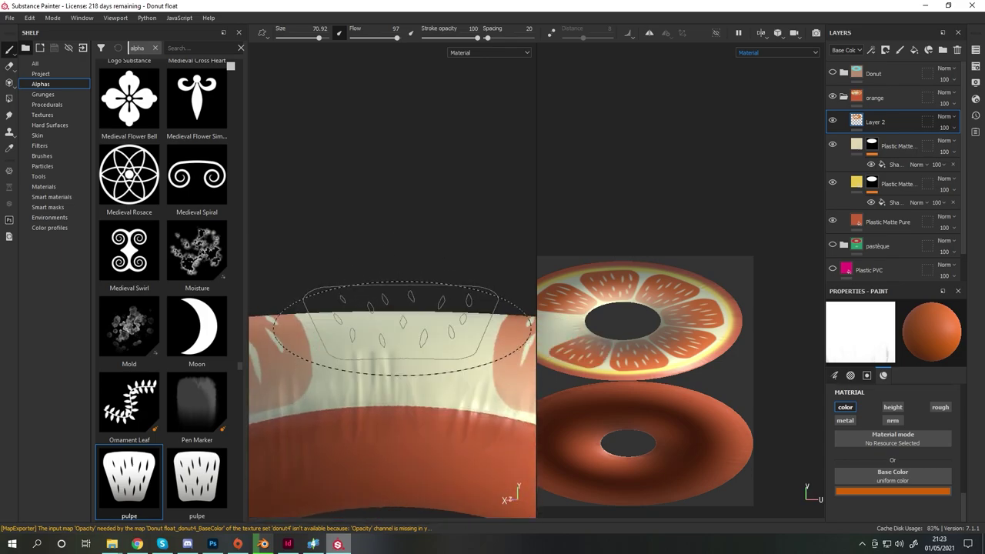
Frame the donut and inspect the circle shape mask effects on the top layers.
{"action": "key", "text": "f"}
{"action": "left_click", "coordinate": [891, 202]}
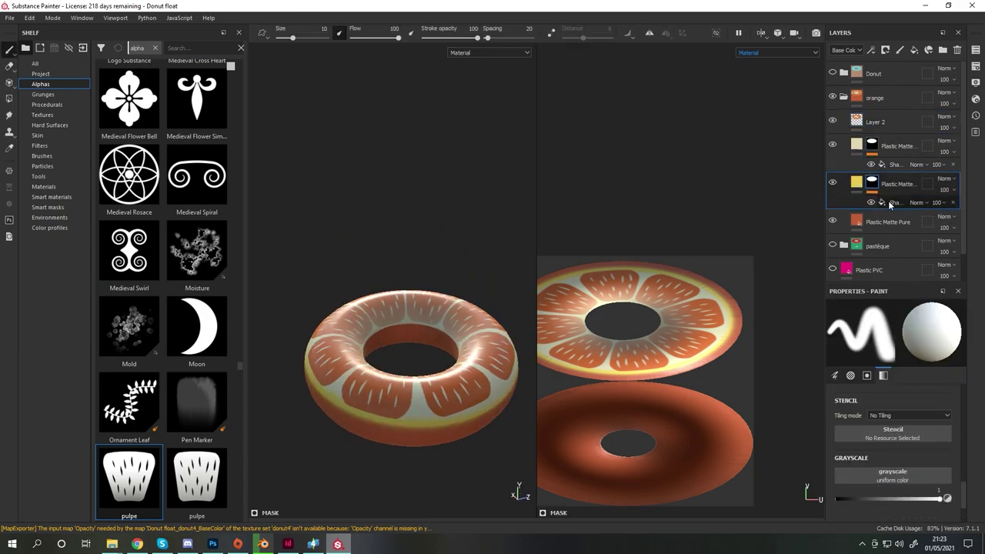
{"action": "left_click", "coordinate": [890, 202]}
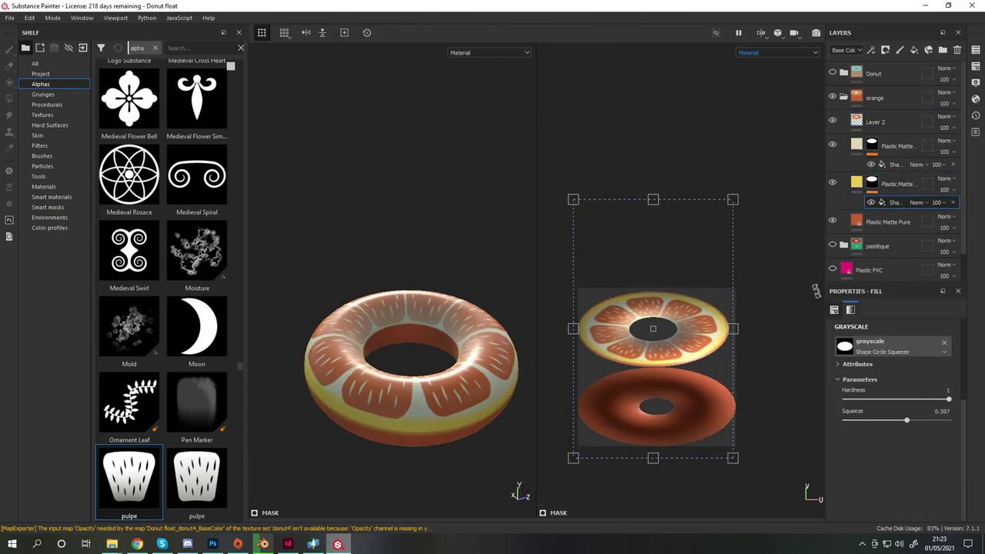
{"action": "left_click", "coordinate": [893, 146]}
{"action": "left_click", "coordinate": [890, 164]}
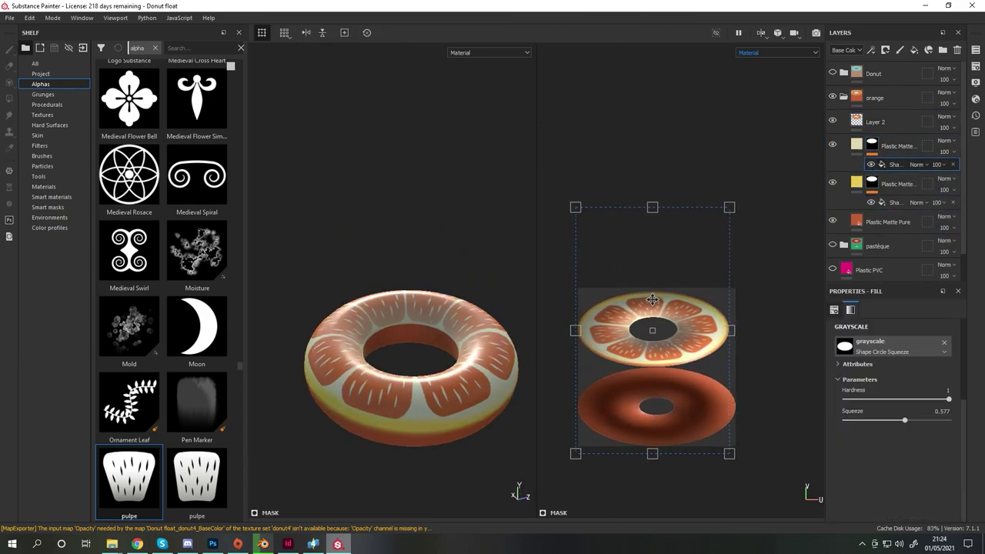
{"action": "scroll", "coordinate": [652, 299], "scroll_direction": "up", "scroll_amount": 3}
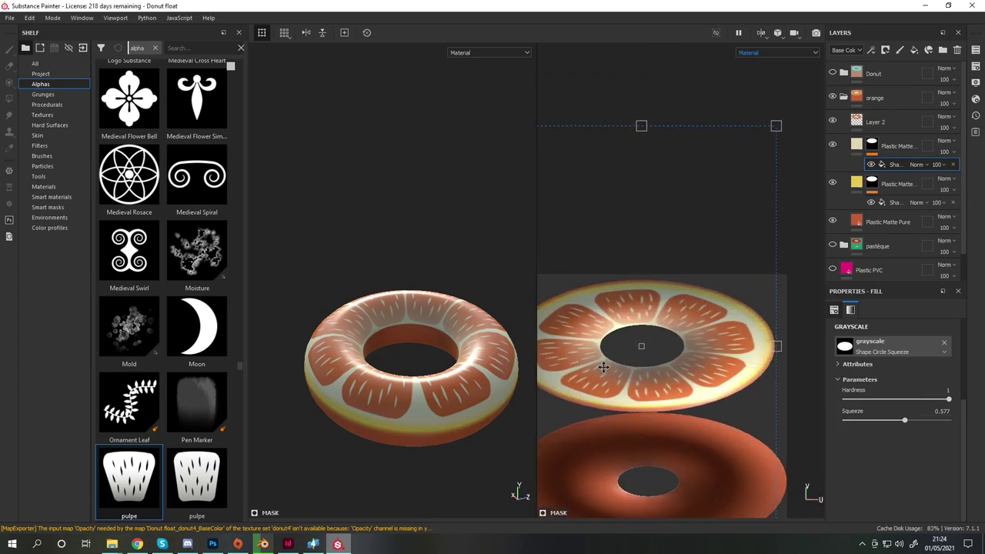
{"action": "scroll", "coordinate": [426, 435], "scroll_direction": "up", "scroll_amount": 3}
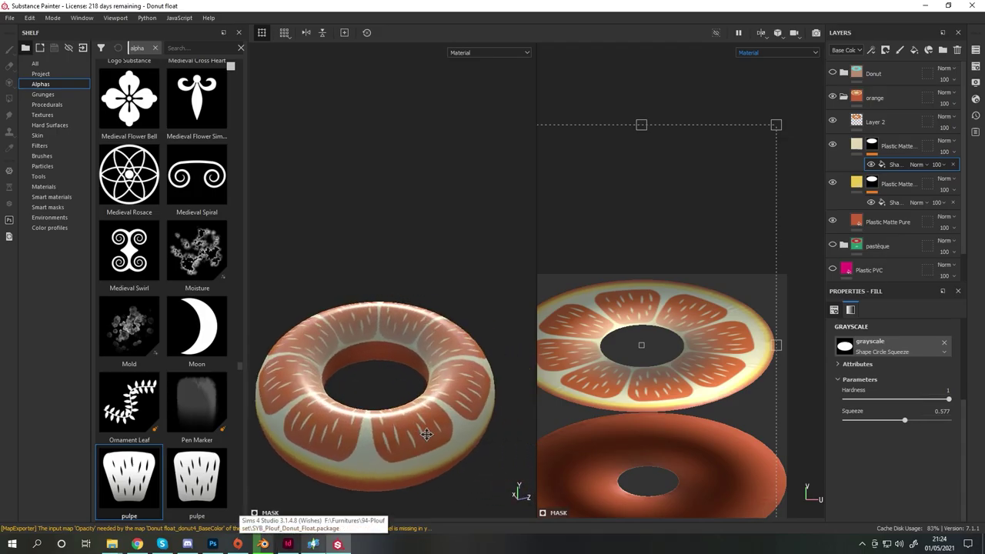
Scale the yellow ring fill's UV to about 3.69, then open Export textures.
{"action": "left_click", "coordinate": [907, 191]}
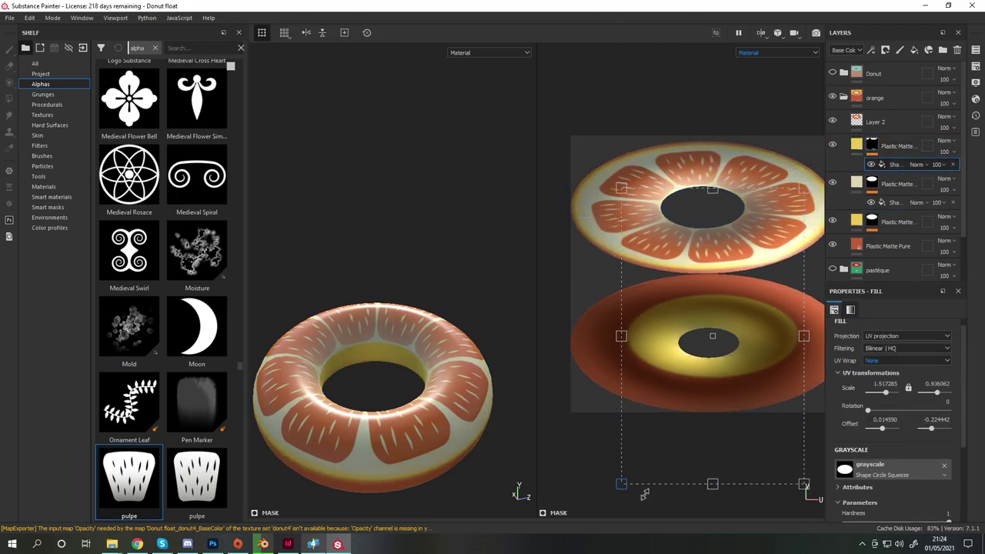
{"action": "left_click_drag", "start_coordinate": [645, 495], "coordinate": [675, 444]}
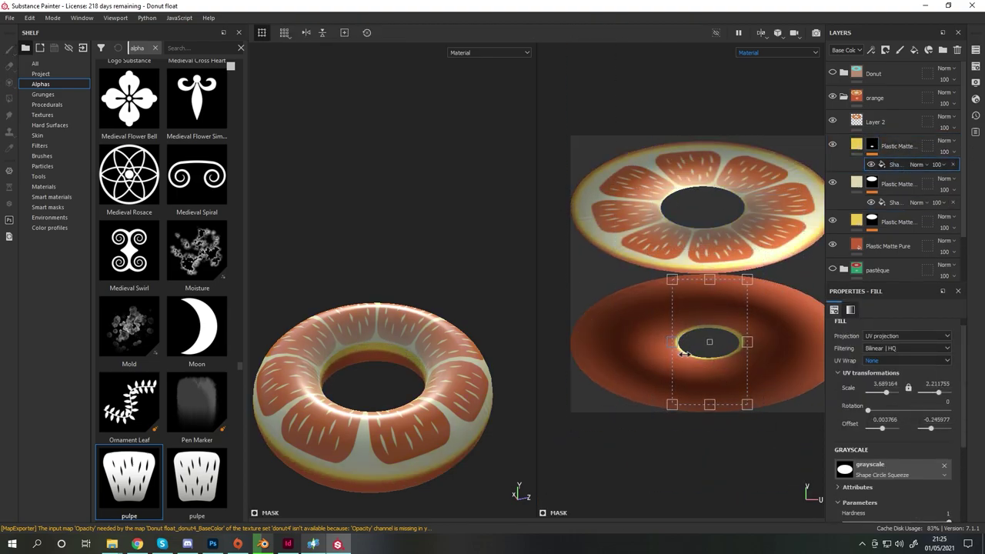
{"action": "left_click_drag", "start_coordinate": [459, 406], "coordinate": [462, 282], "text": "alt"}
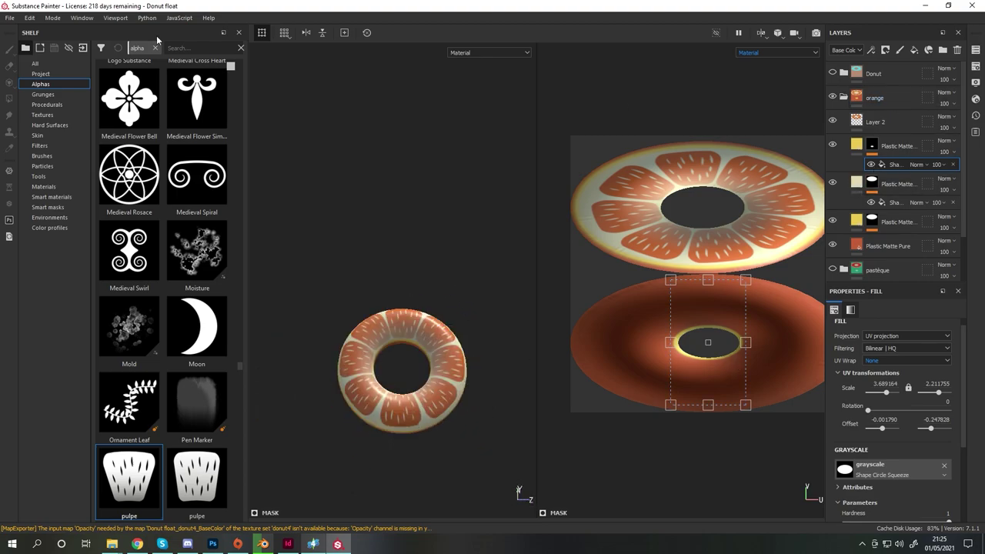
{"action": "left_click", "coordinate": [976, 67]}
{"action": "key", "text": "ctrl+shift+e"}
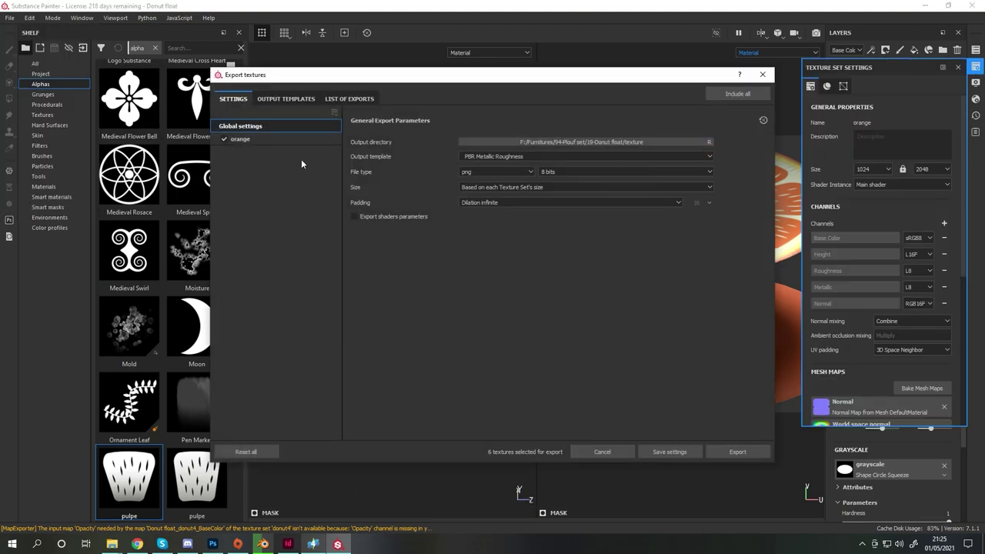
Export the orange texture set and add a new folder at the top of the layer stack.
{"action": "left_click", "coordinate": [254, 138]}
{"action": "left_click", "coordinate": [737, 452]}
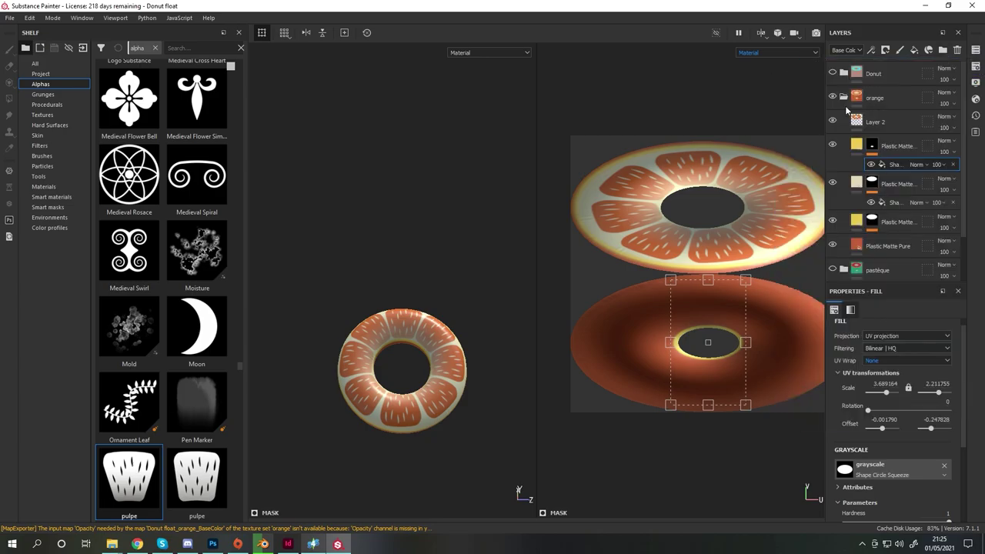
{"action": "key", "text": "ctrl+g"}
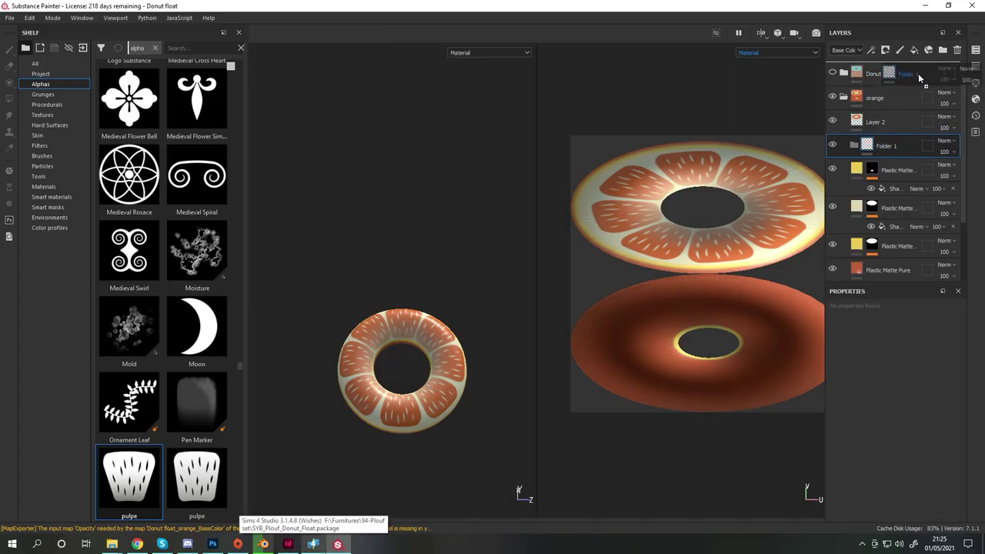
{"action": "left_click_drag", "start_coordinate": [918, 77], "coordinate": [873, 75]}
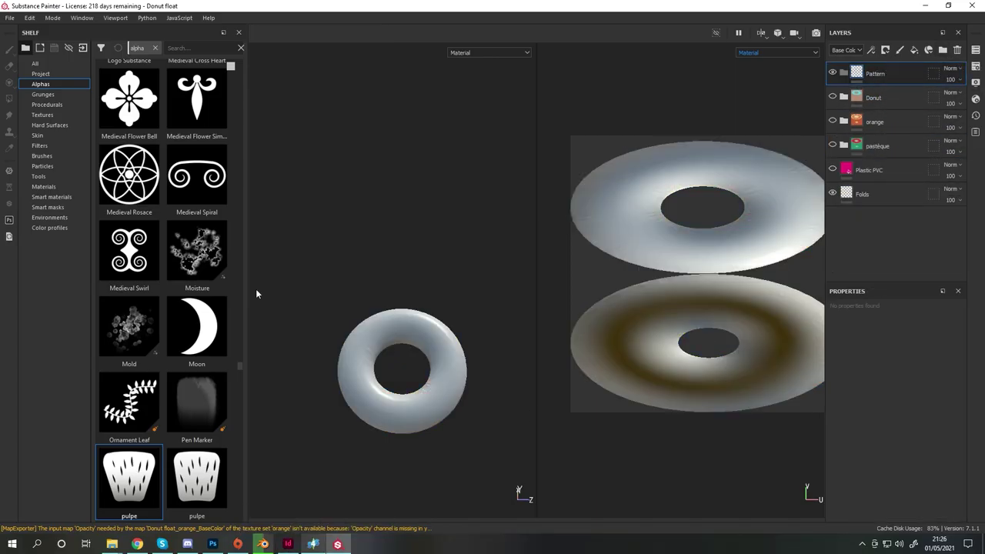
Import the pink berry leaf pattern into the shelf and add a fill layer in the Pattern folder.
{"action": "left_click", "coordinate": [82, 48]}
{"action": "left_click", "coordinate": [550, 134]}
{"action": "double_click", "coordinate": [436, 252]}
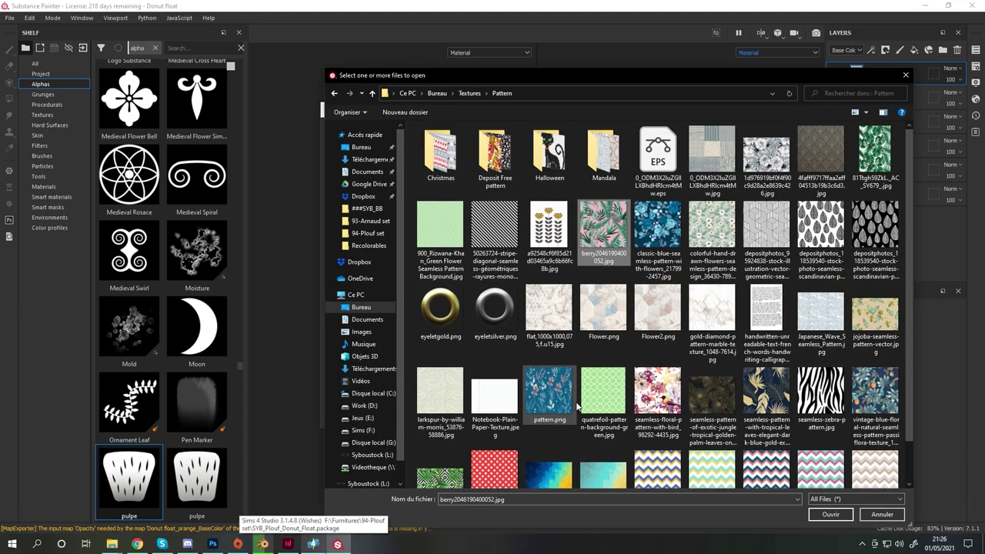
{"action": "double_click", "coordinate": [604, 231]}
{"action": "left_click", "coordinate": [623, 165]}
{"action": "left_click", "coordinate": [576, 416]}
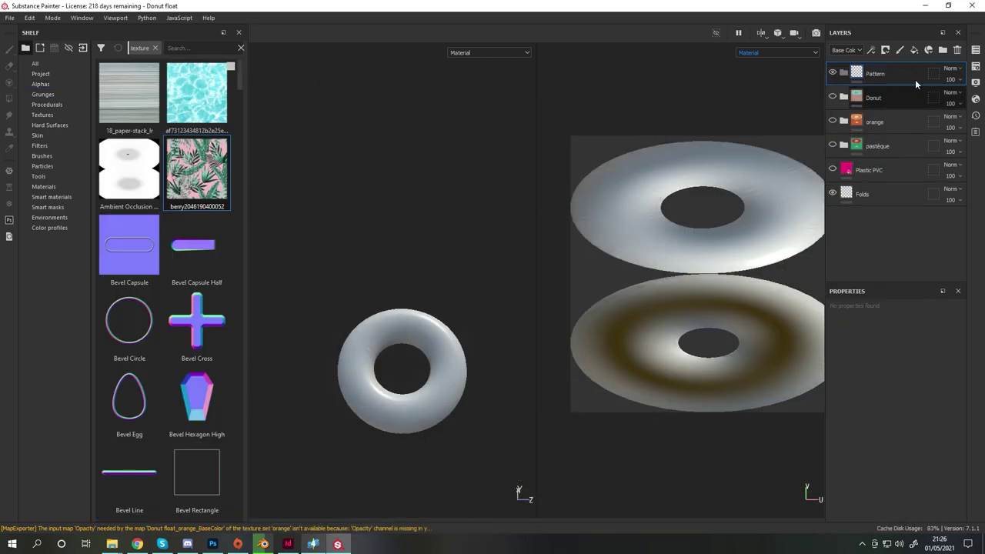
{"action": "left_click", "coordinate": [914, 50]}
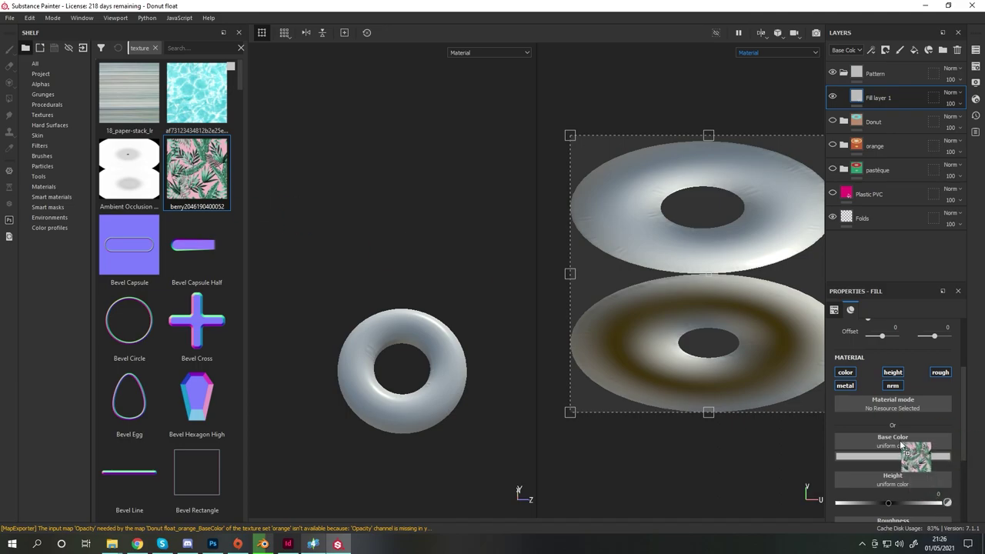
Apply the leaf pattern as base colour, polygon-fill the top face, and cover the underside with an inverted-mask copy.
{"action": "left_click_drag", "start_coordinate": [902, 447], "coordinate": [902, 448]}
{"action": "scroll", "coordinate": [893, 454], "scroll_direction": "down", "scroll_amount": 1}
{"action": "left_click_drag", "start_coordinate": [431, 362], "coordinate": [436, 336], "text": "alt"}
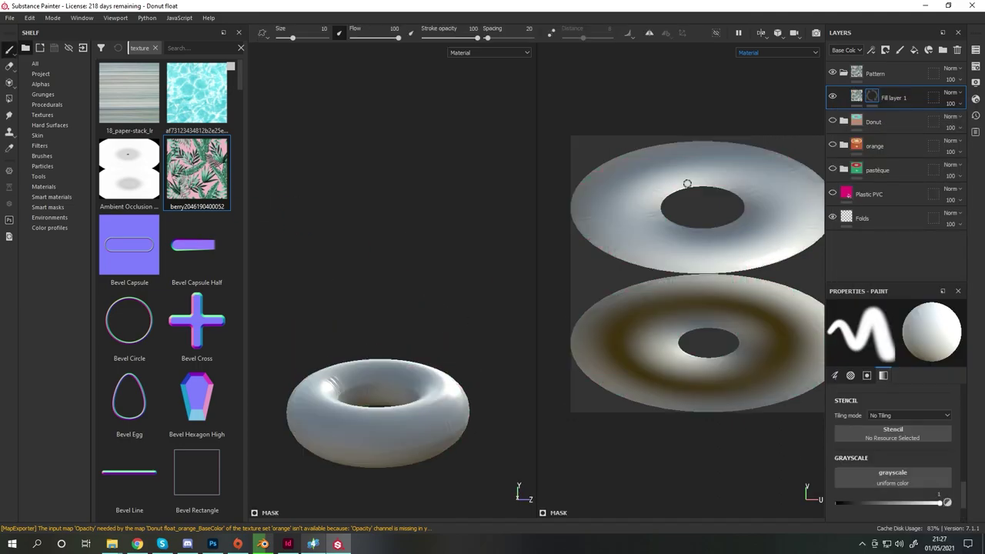
{"action": "key", "text": "4"}
{"action": "left_click", "coordinate": [605, 216]}
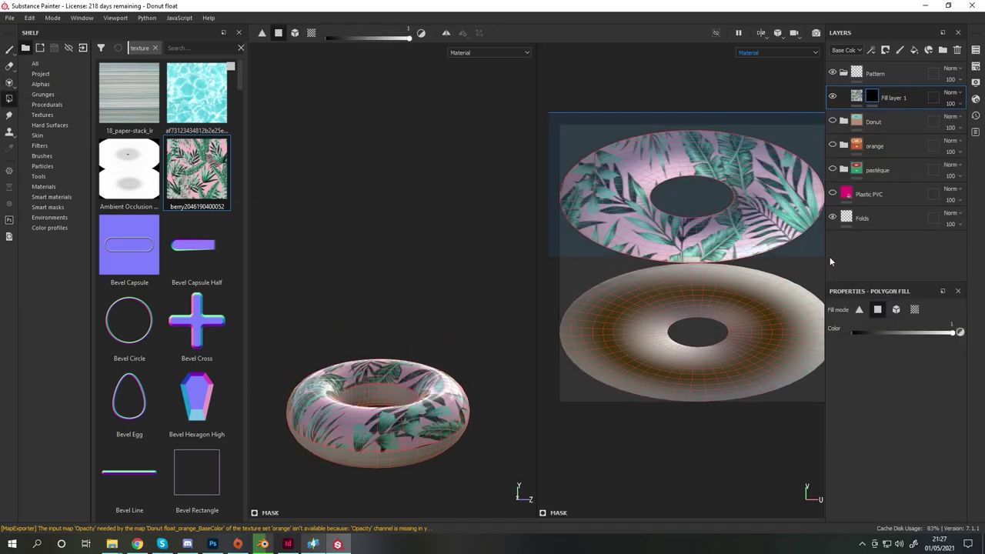
{"action": "right_click", "coordinate": [919, 105]}
{"action": "left_click", "coordinate": [872, 194]}
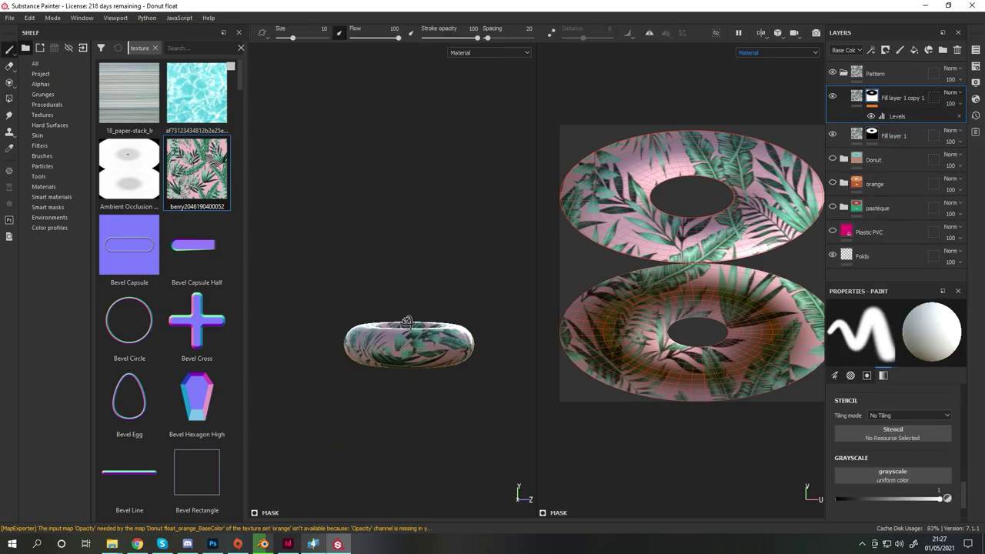
{"action": "left_click", "coordinate": [857, 99]}
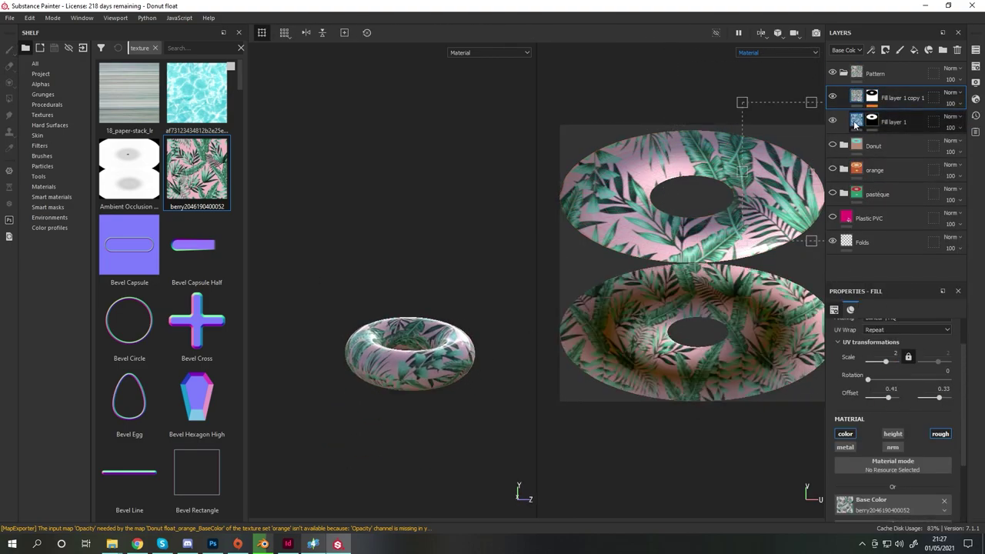
{"action": "left_click", "coordinate": [856, 125]}
{"action": "mouse_move", "coordinate": [408, 354]}
{"action": "left_mouse_down", "text": "alt"}
{"action": "mouse_move", "coordinate": [441, 380]}
{"action": "mouse_move", "coordinate": [448, 413]}
{"action": "left_mouse_up", "text": "alt"}
Rename the texture set to pattern1 and drag the water texture onto base colour.
{"action": "left_click", "coordinate": [975, 66]}
{"action": "double_click", "coordinate": [875, 123]}
{"action": "type", "text": "pattern1"}
{"action": "key", "text": "Return"}
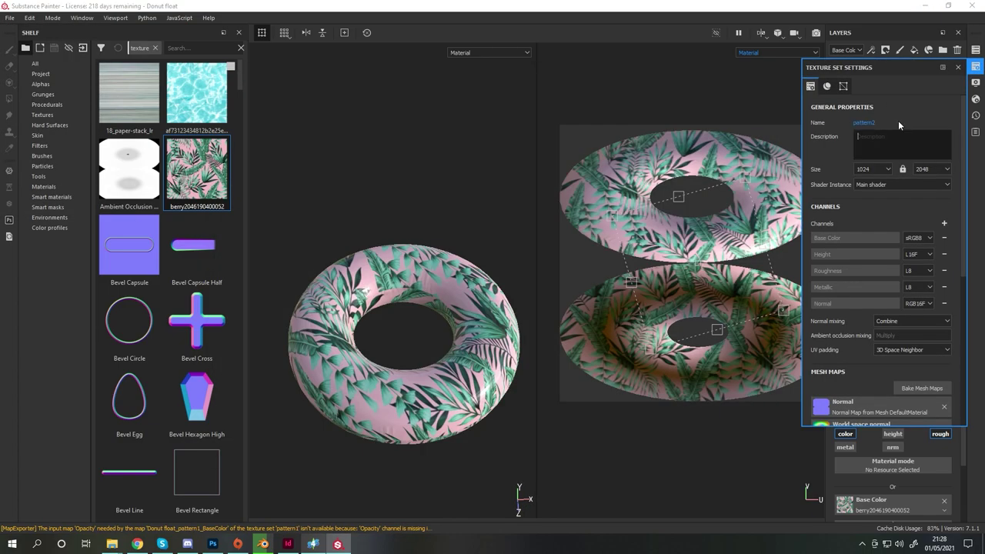
{"action": "left_click", "coordinate": [958, 67]}
{"action": "left_click_drag", "start_coordinate": [197, 93], "coordinate": [845, 505]}
{"action": "left_click_drag", "start_coordinate": [407, 441], "coordinate": [405, 354], "text": "alt"}
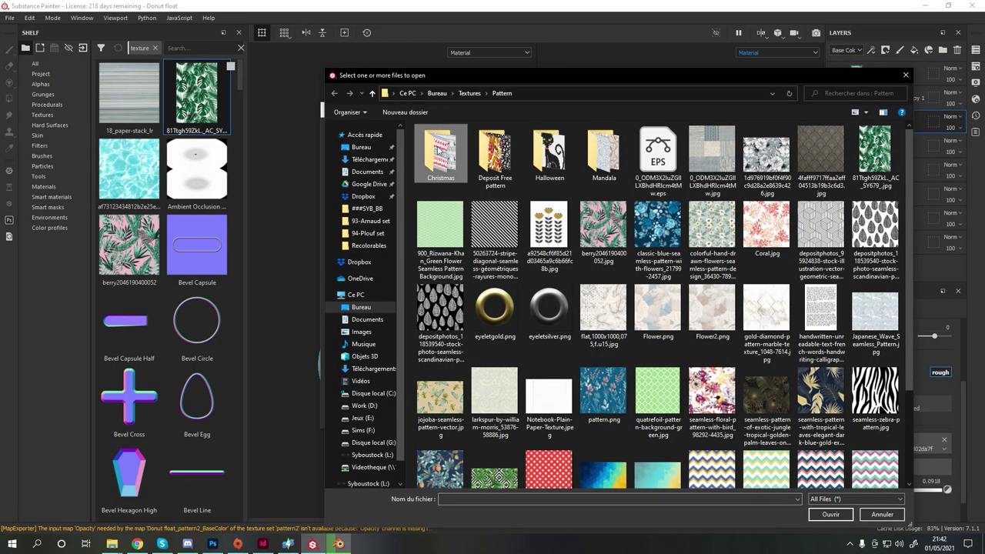
Import the Coral and zebra patterns, apply Coral as base colour, and export that version.
{"action": "double_click", "coordinate": [495, 150]}
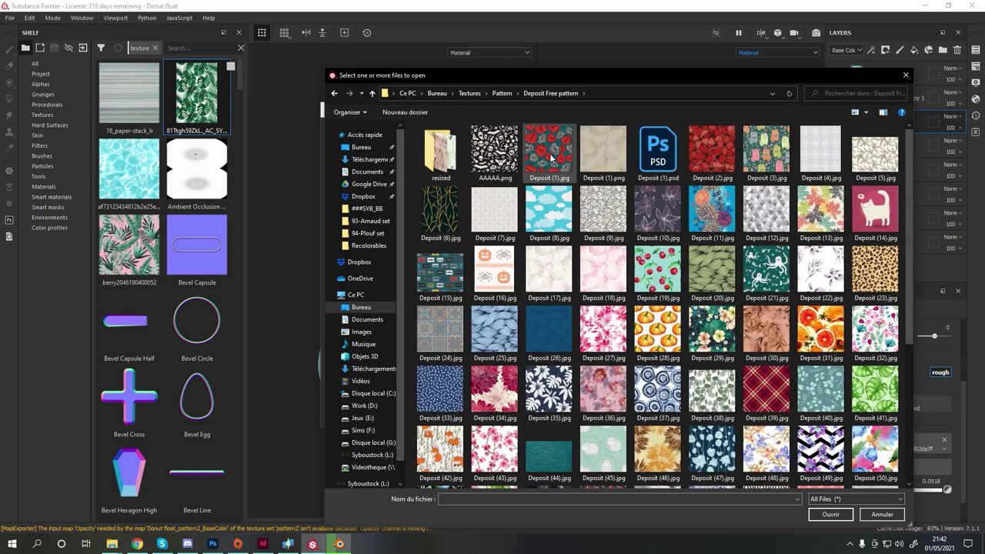
{"action": "left_click", "coordinate": [570, 409]}
{"action": "left_click_drag", "start_coordinate": [128, 92], "coordinate": [853, 438]}
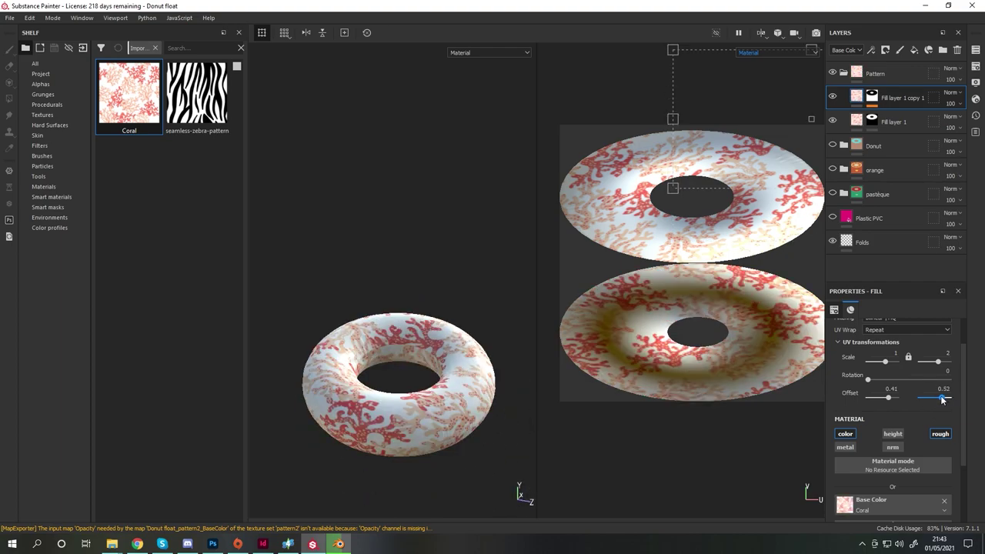
{"action": "mouse_move", "coordinate": [431, 455]}
{"action": "left_mouse_down", "text": "alt"}
{"action": "mouse_move", "coordinate": [450, 368]}
{"action": "mouse_move", "coordinate": [379, 378]}
{"action": "left_mouse_up", "text": "alt"}
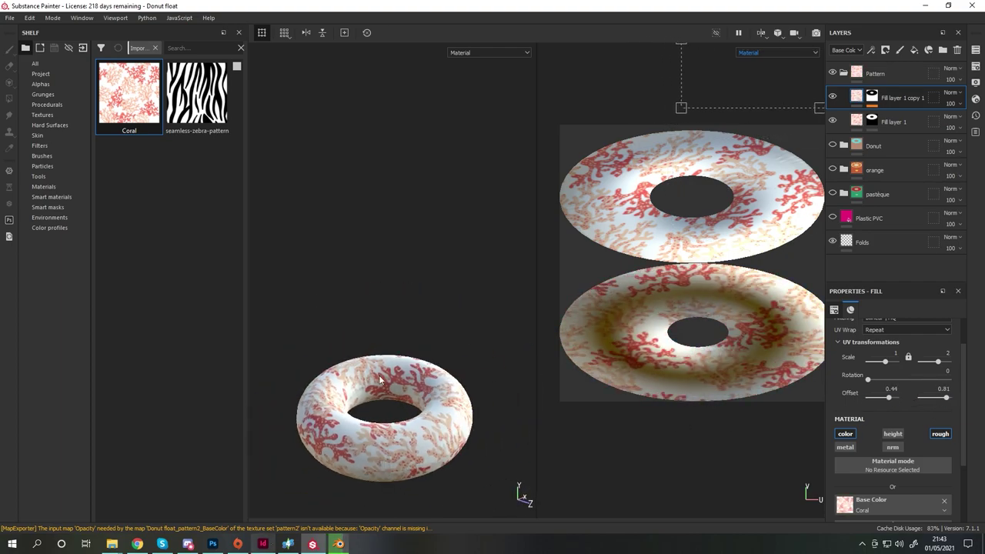
{"action": "left_click", "coordinate": [975, 67]}
{"action": "key", "text": "ctrl+shift+e"}
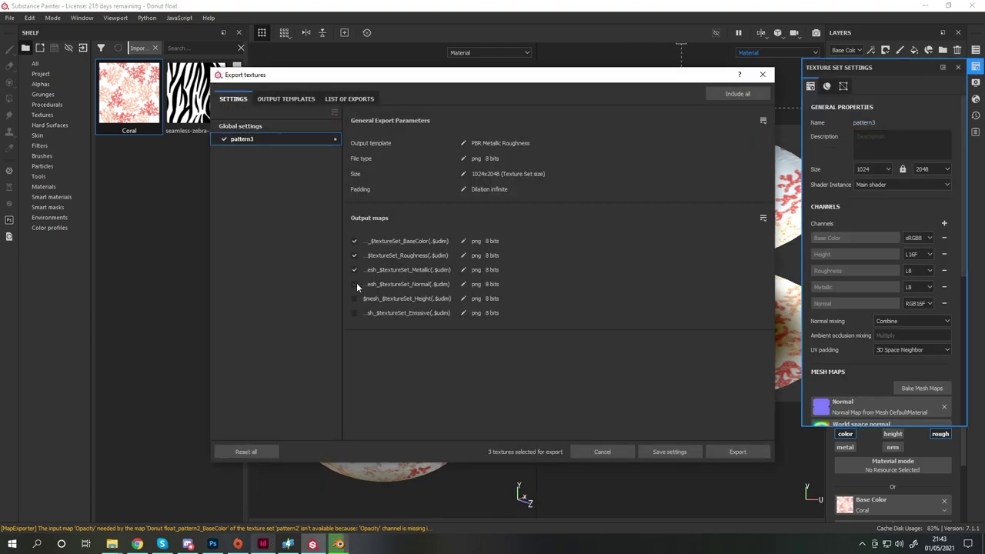
{"action": "key", "text": "Escape"}
Swap the pattern to zebra stripes at scale 4 and export those textures.
{"action": "left_click", "coordinate": [197, 93]}
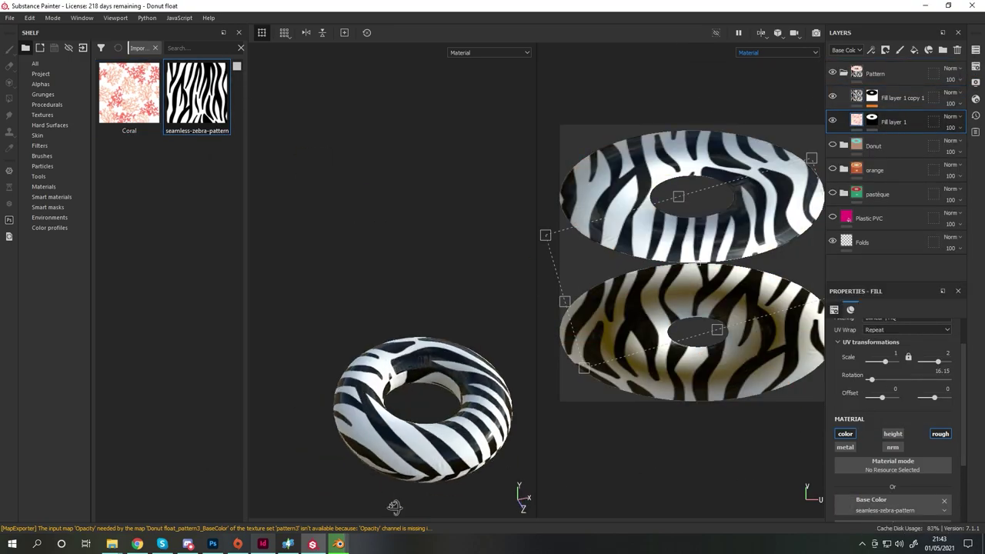
{"action": "left_click_drag", "start_coordinate": [894, 352], "coordinate": [897, 353]}
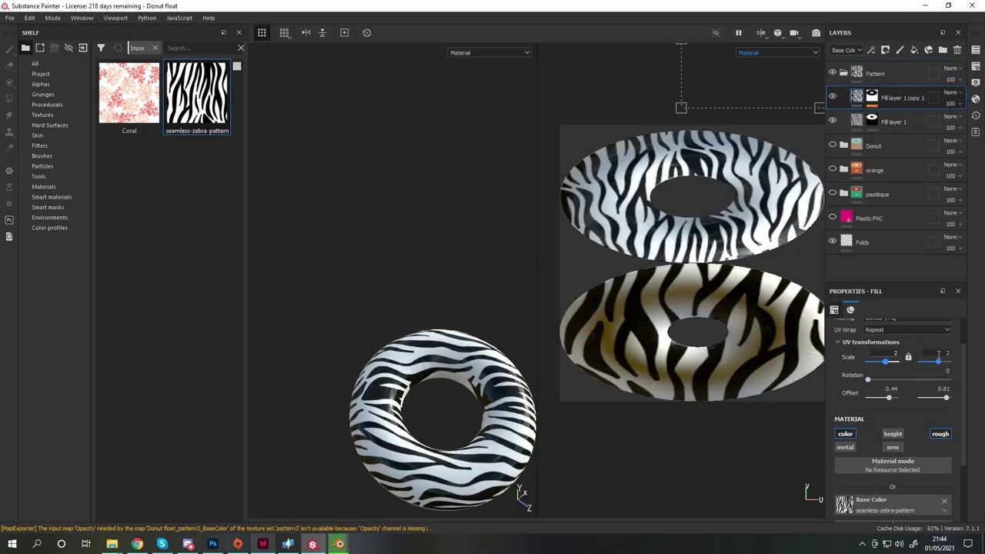
{"action": "type", "text": "4"}
{"action": "key", "text": "ctrl+shift+e"}
{"action": "left_click", "coordinate": [737, 452]}
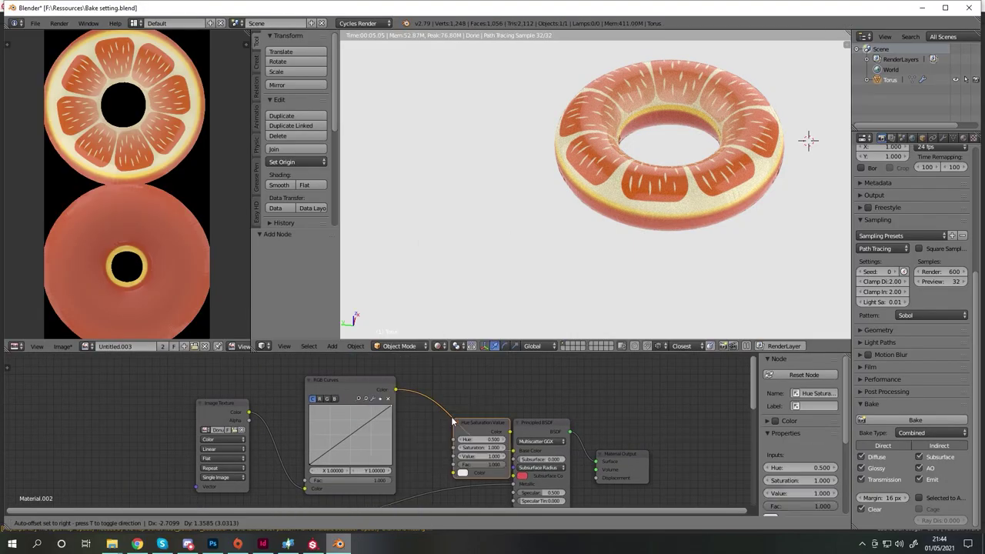
Insert a Hue Saturation Value node (hue 0.58) and a second RGB Curves node before the Principled BSDF.
{"action": "left_click", "coordinate": [428, 393]}
{"action": "left_click_drag", "start_coordinate": [454, 411], "coordinate": [462, 413]}
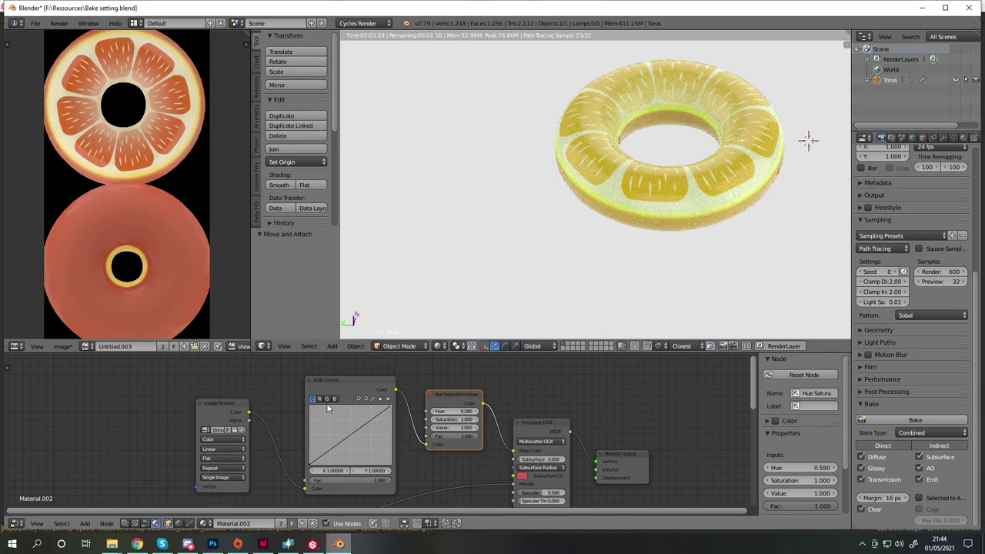
{"action": "left_click_drag", "start_coordinate": [347, 438], "coordinate": [347, 431]}
{"action": "key", "text": "shift+a"}
{"action": "left_click", "coordinate": [473, 467]}
{"action": "left_click", "coordinate": [560, 431]}
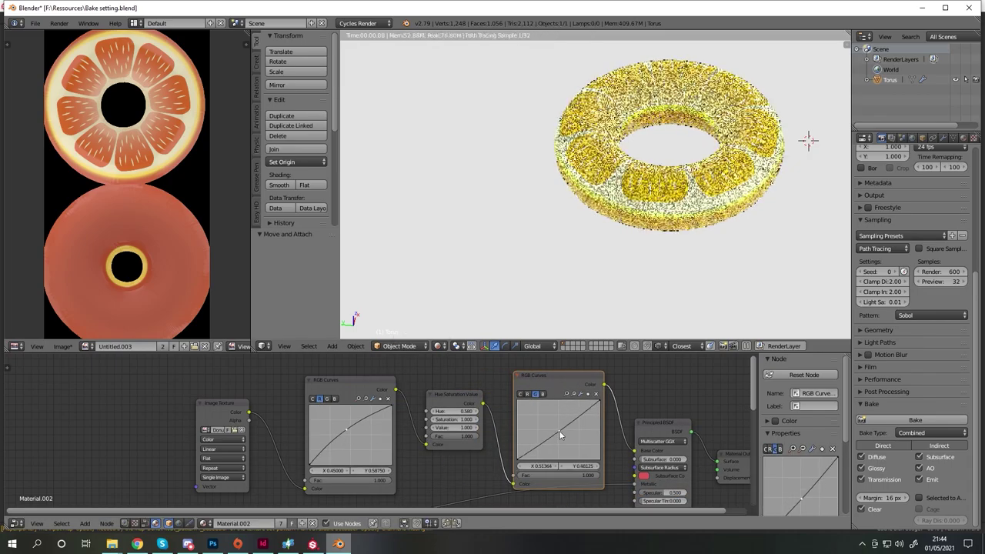
{"action": "scroll", "coordinate": [435, 451], "scroll_direction": "down", "scroll_amount": 3}
{"action": "scroll", "coordinate": [435, 451], "scroll_direction": "down", "scroll_amount": 2}
{"action": "left_click", "coordinate": [260, 445]}
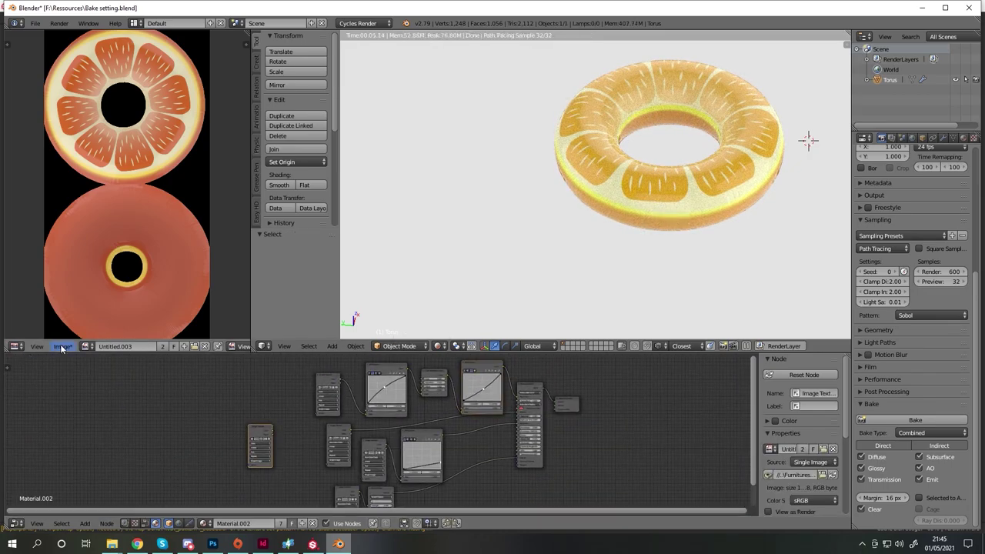
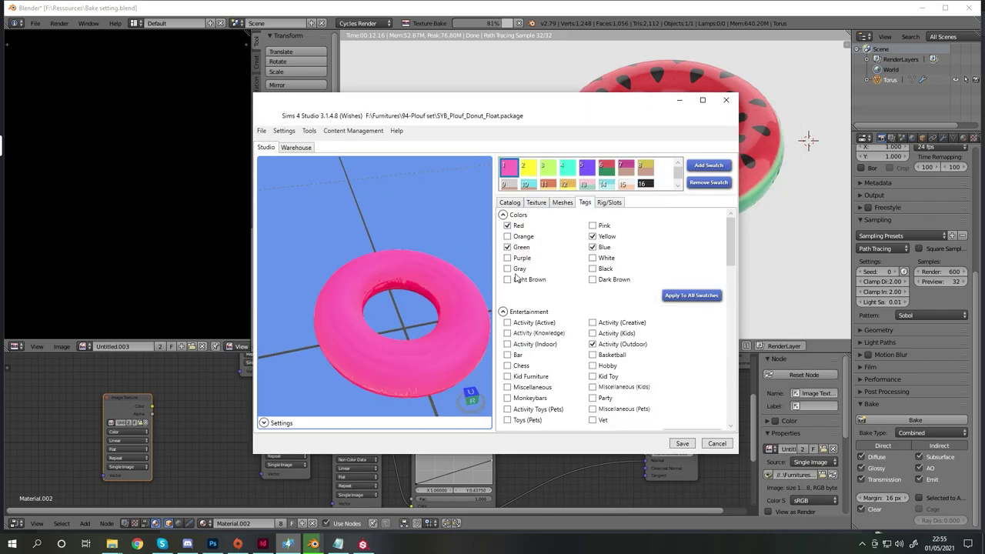
Preview the donut float swatches one after another without changing them.
{"action": "key", "text": "Right"}
{"action": "key", "text": "Right"}
{"action": "key", "text": "Right"}
{"action": "key", "text": "Right"}
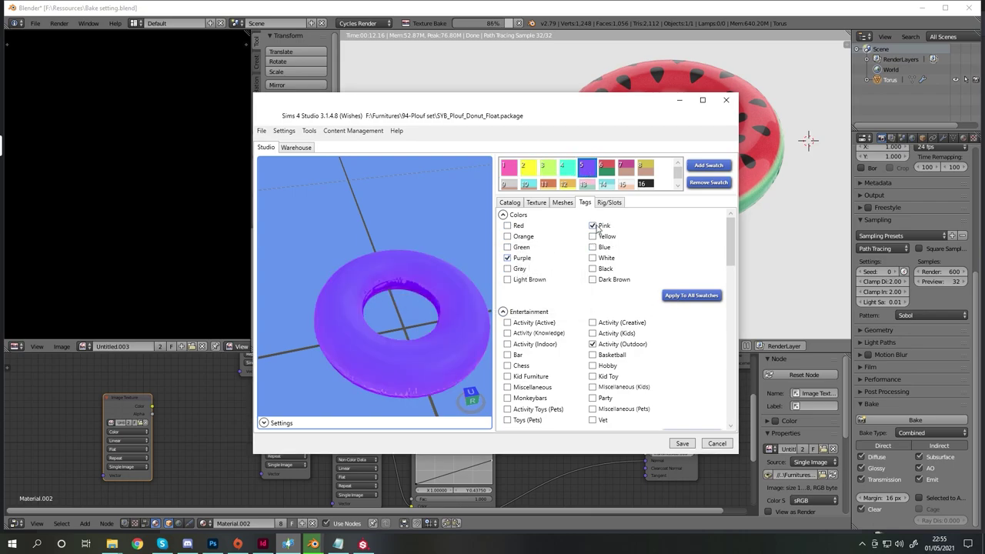
{"action": "key", "text": "Right"}
{"action": "key", "text": "Right"}
{"action": "key", "text": "Right"}
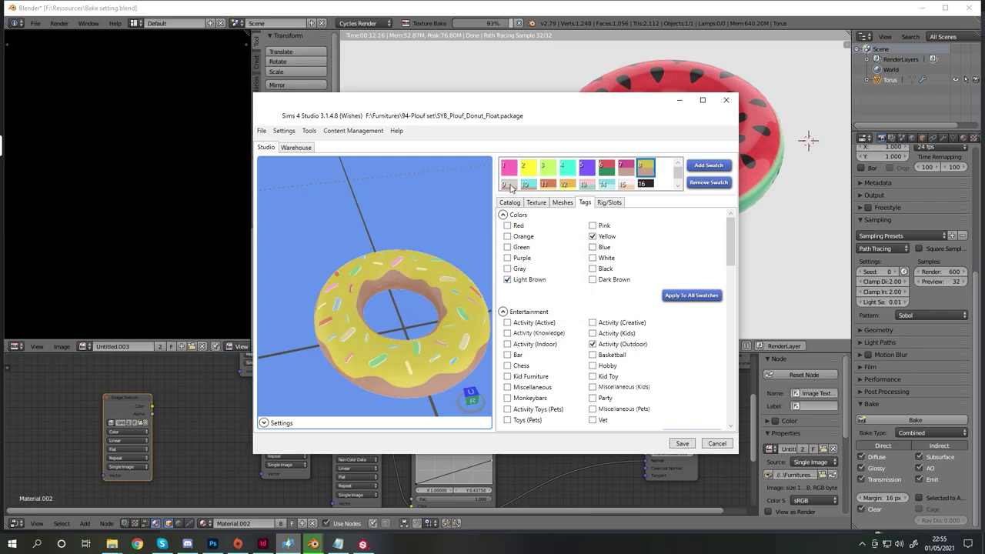
{"action": "key", "text": "Right"}
{"action": "key", "text": "Right"}
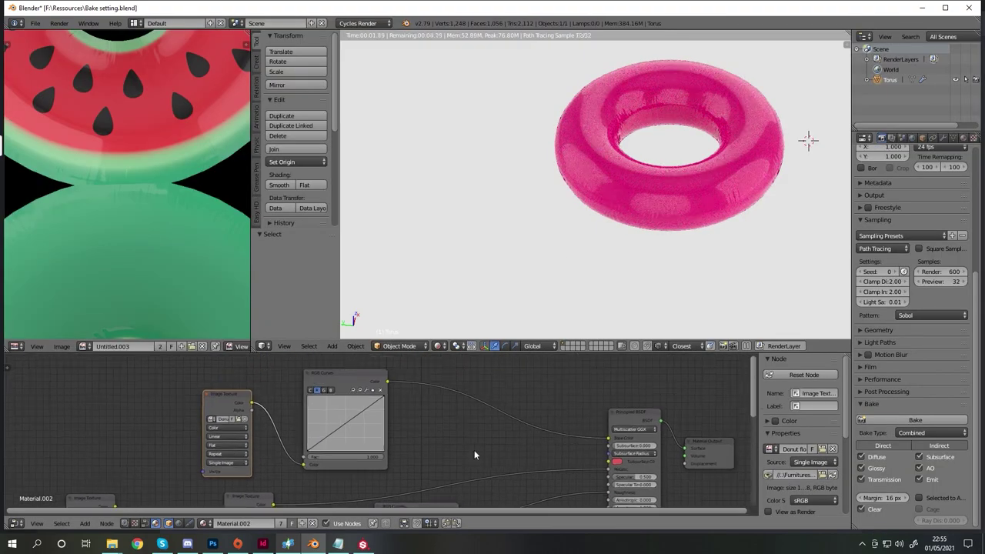
Insert a zero-saturation Hue Saturation Value node after the Image Texture and darken the RGB Curves to black.
{"action": "left_click", "coordinate": [496, 452]}
{"action": "left_click", "coordinate": [385, 388]}
{"action": "left_click_drag", "start_coordinate": [404, 378], "coordinate": [467, 463]}
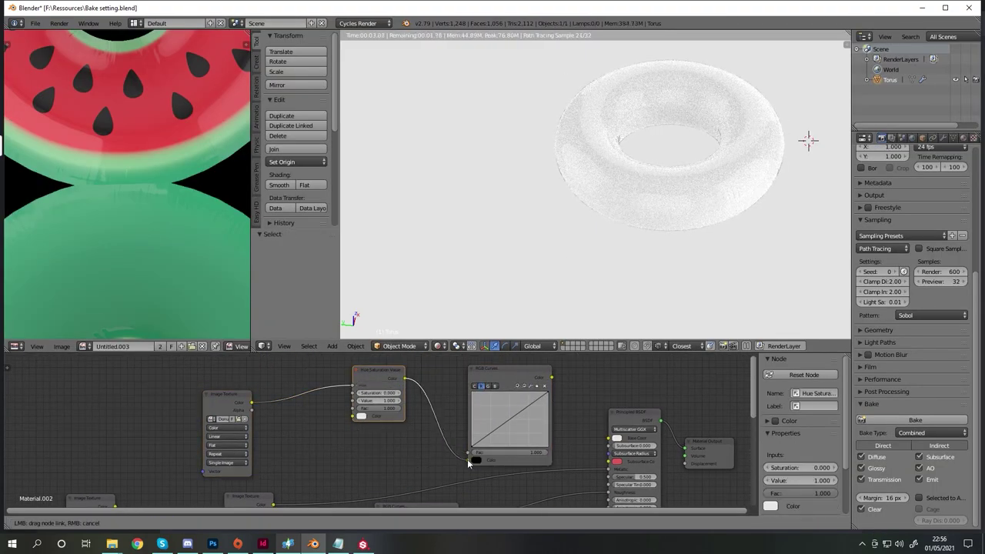
{"action": "left_click_drag", "start_coordinate": [516, 416], "coordinate": [534, 447]}
Select the Image Texture node as the bake target and start baking the black texture.
{"action": "scroll", "coordinate": [273, 420], "scroll_direction": "down", "scroll_amount": 3}
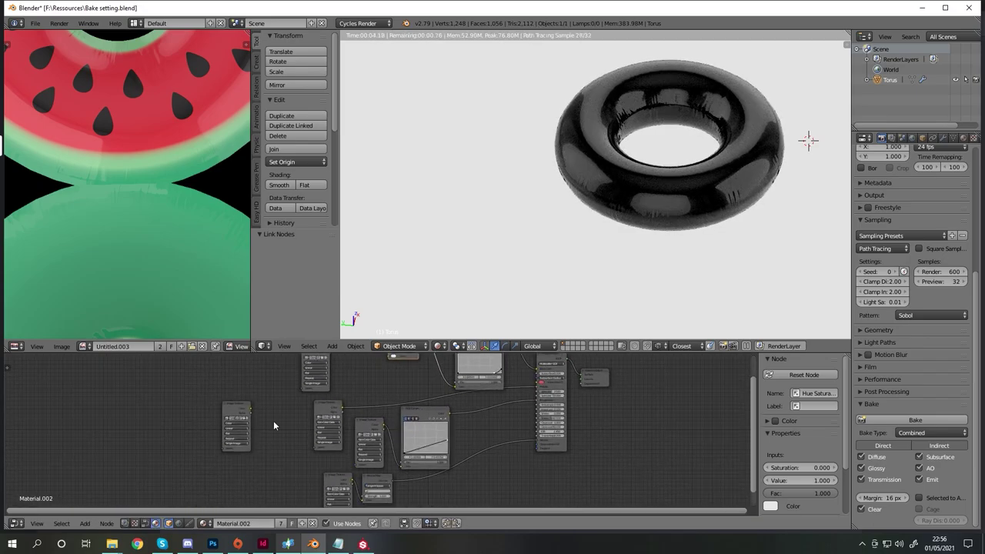
{"action": "left_click", "coordinate": [237, 423]}
{"action": "left_click", "coordinate": [916, 419]}
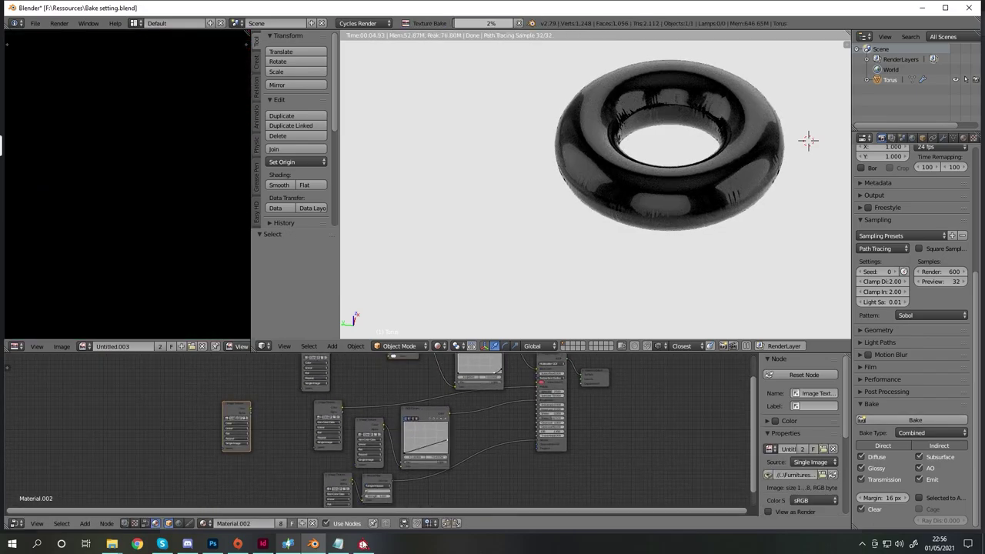
Back in Sims 4 Studio, preview the later donut float swatches up to swatch 16.
{"action": "left_click", "coordinate": [287, 546]}
{"action": "left_click", "coordinate": [545, 178]}
{"action": "left_click", "coordinate": [565, 178]}
{"action": "left_click", "coordinate": [586, 180]}
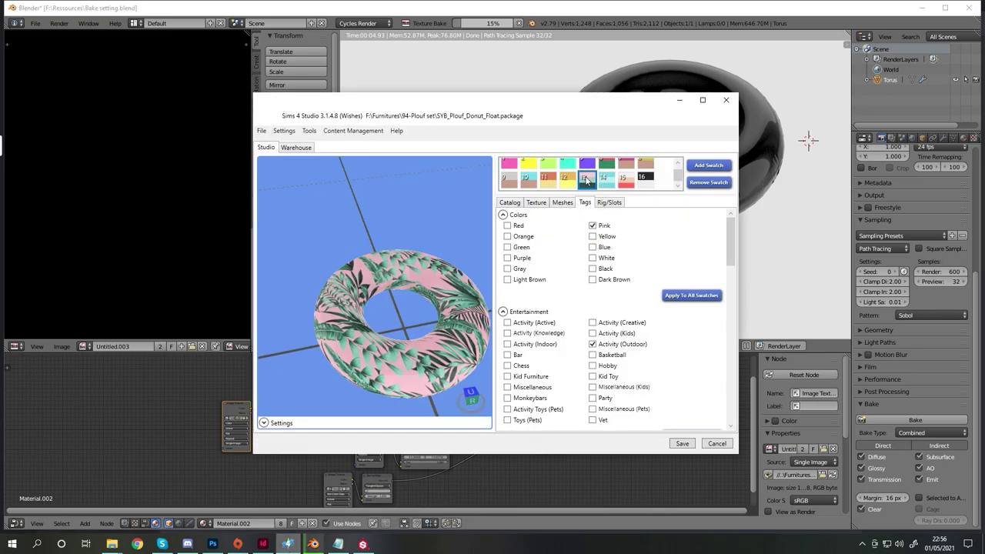
{"action": "key", "text": "Right"}
{"action": "key", "text": "Right"}
{"action": "key", "text": "Right"}
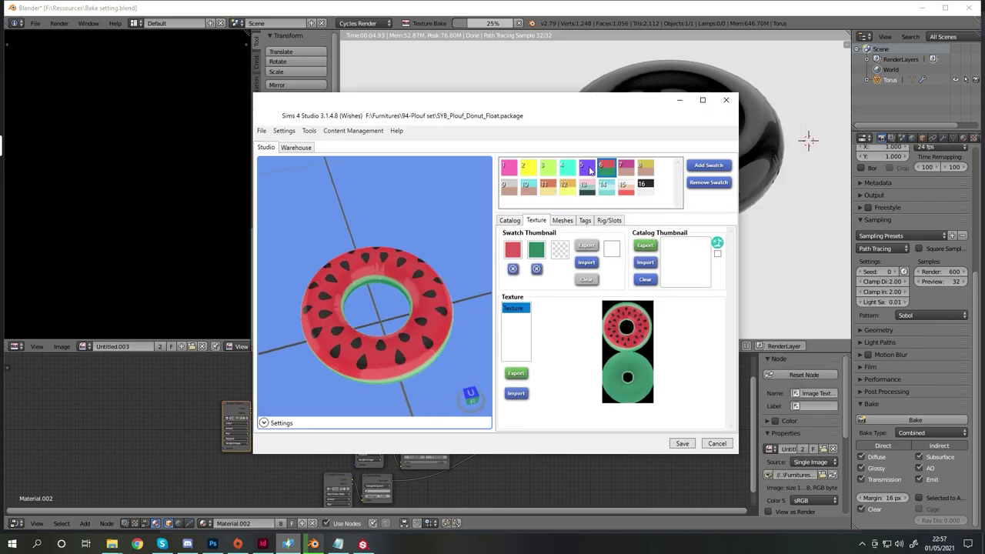
Review the swatch's tags, catalog, mesh and texture views, starting then cancelling a texture import.
{"action": "left_click", "coordinate": [585, 220]}
{"action": "left_click", "coordinate": [295, 147]}
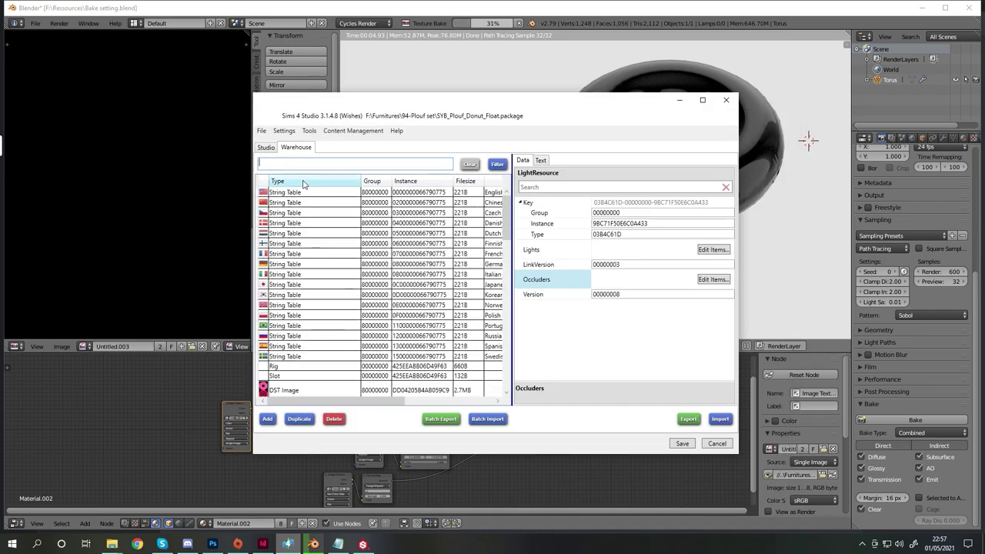
{"action": "left_click", "coordinate": [266, 147]}
{"action": "left_click", "coordinate": [510, 220]}
{"action": "left_click", "coordinate": [563, 220]}
{"action": "left_click", "coordinate": [585, 220]}
{"action": "left_click", "coordinate": [537, 220]}
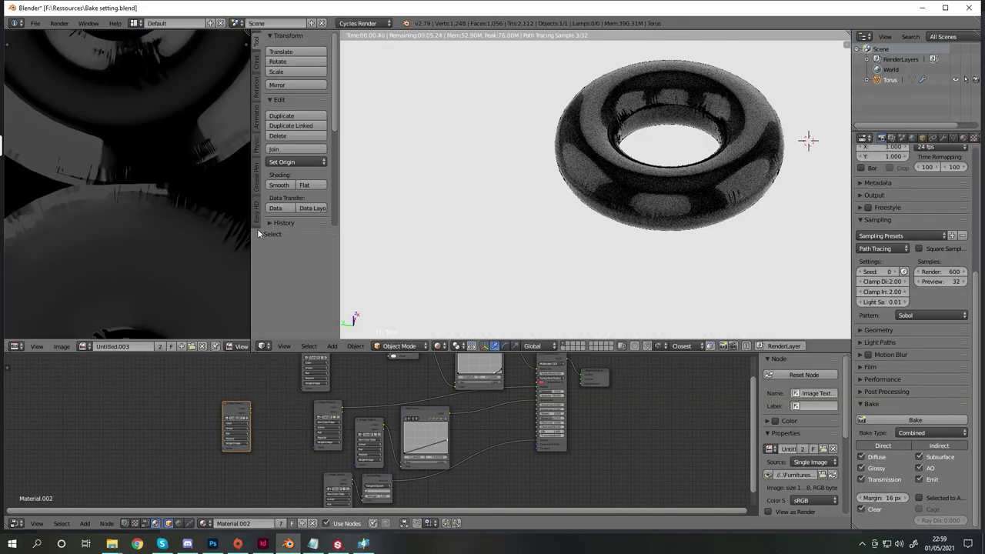
{"action": "left_click", "coordinate": [516, 403]}
{"action": "key", "text": "Escape"}
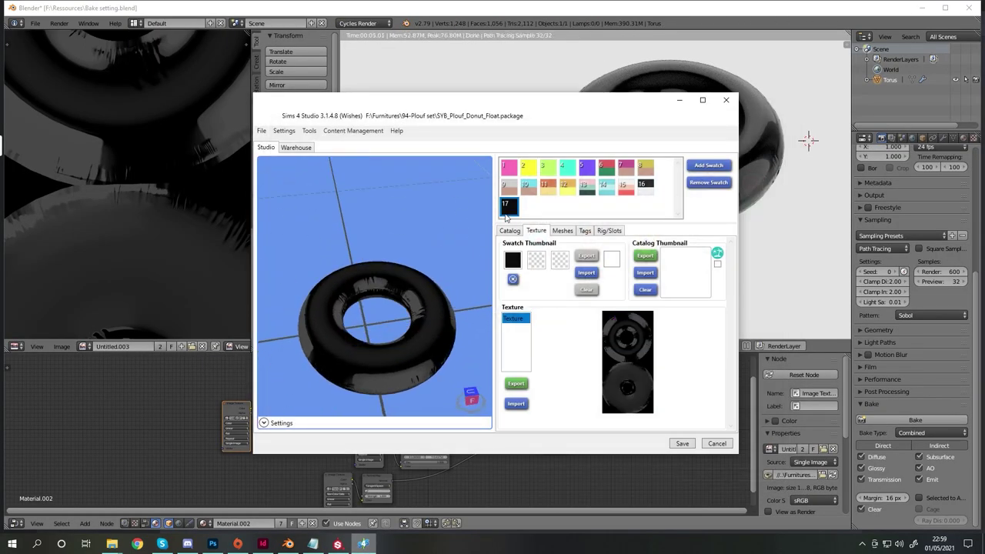